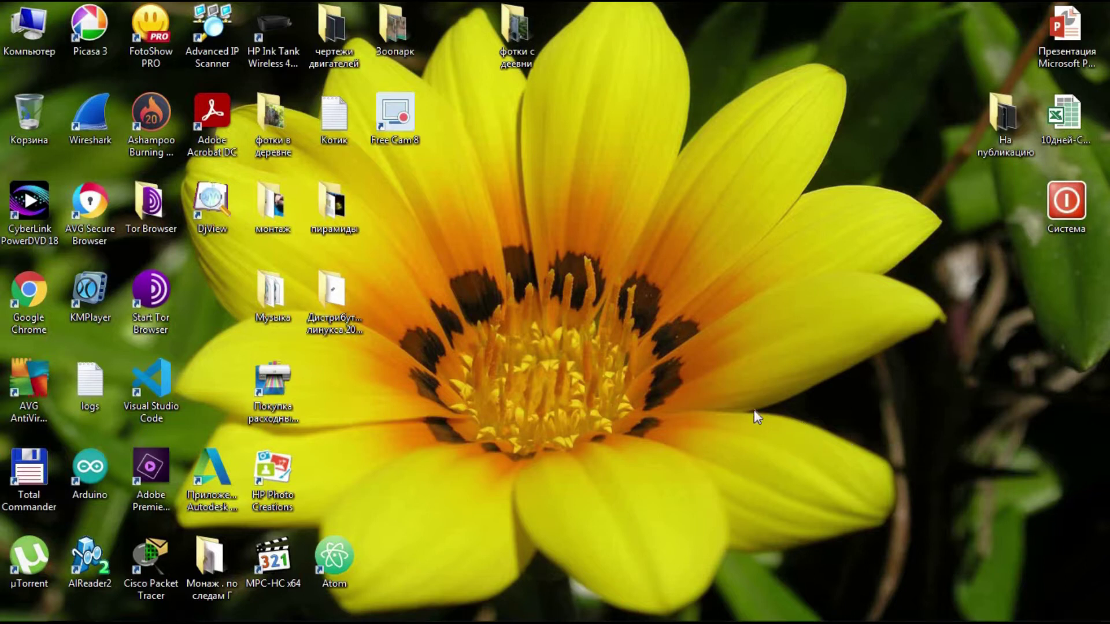
In Chrome, open the Software page of arduino.cc and examine the download options for Arduino IDE 1.8.16 and the 2.0 beta
{"action": "mouse_move", "coordinate": [419, 618]}
{"action": "left_click", "coordinate": [69, 612]}
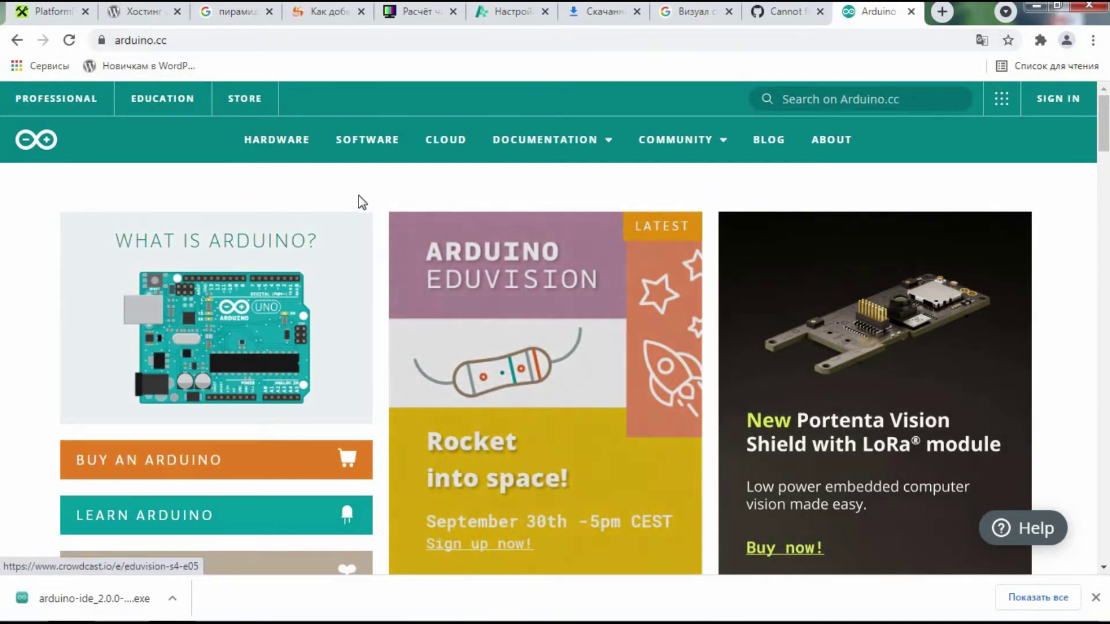
{"action": "left_click", "coordinate": [381, 147]}
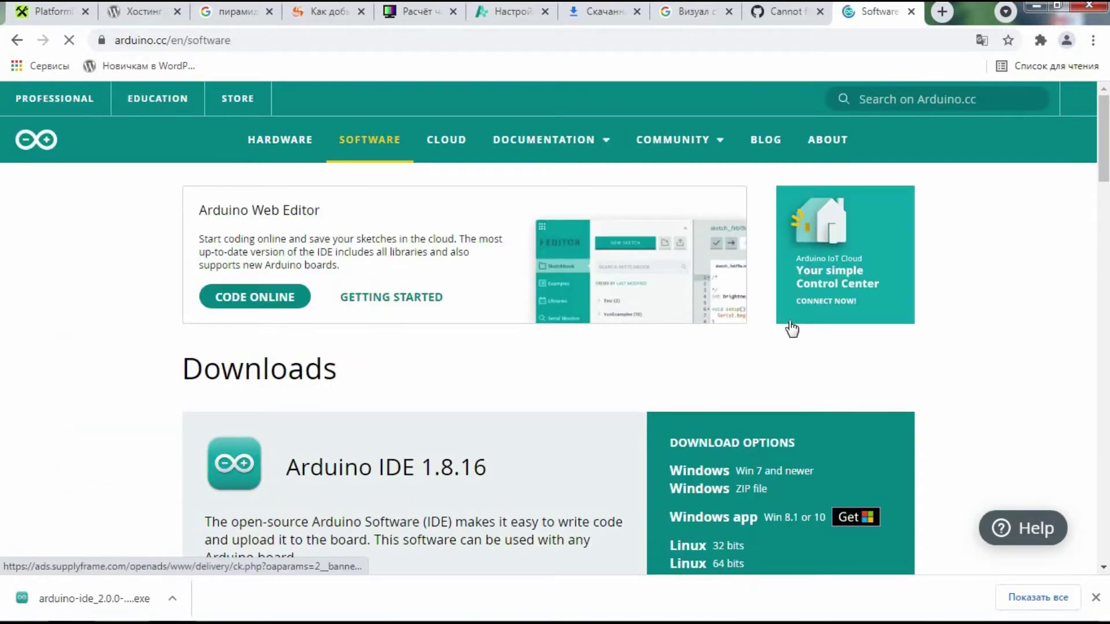
{"action": "scroll", "coordinate": [352, 376], "scroll_direction": "down", "scroll_amount": 3}
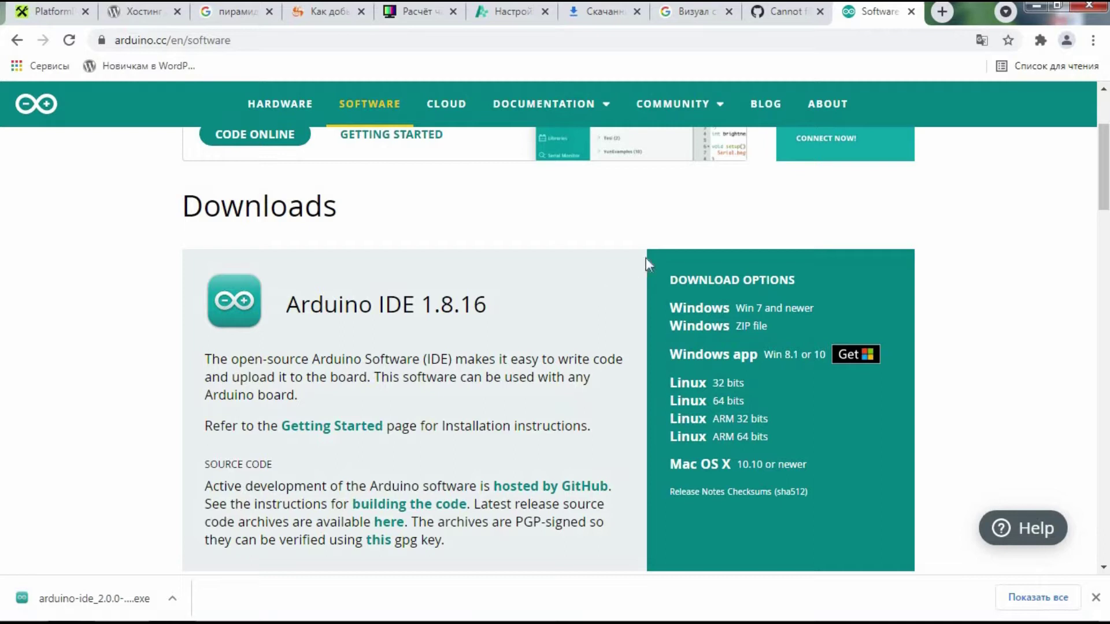
{"action": "scroll", "coordinate": [453, 324], "scroll_direction": "down", "scroll_amount": 13}
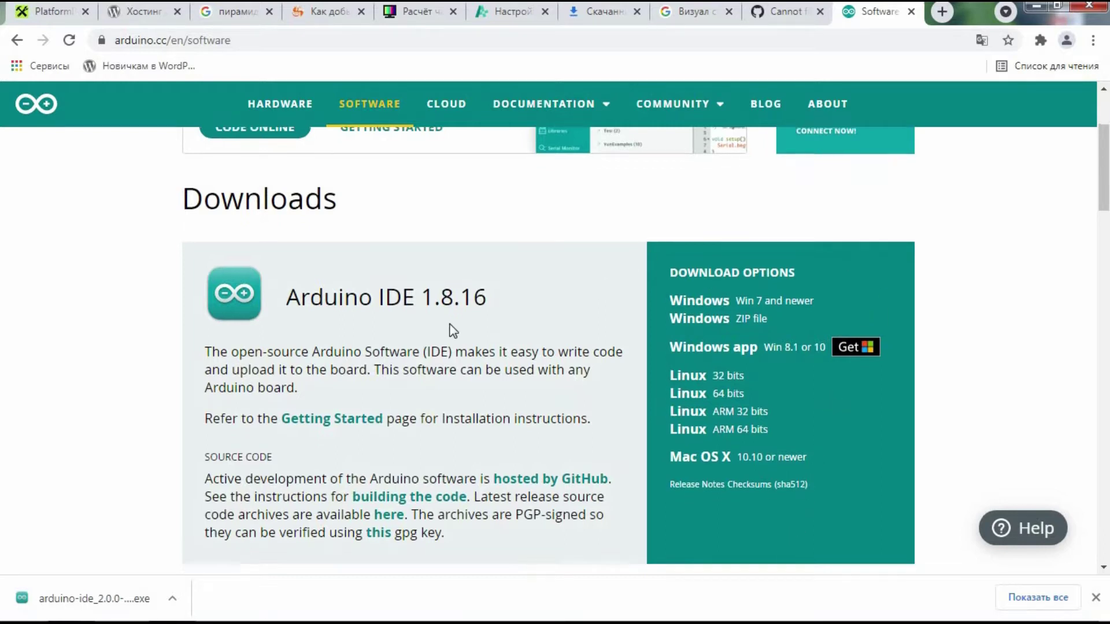
{"action": "scroll", "coordinate": [455, 315], "scroll_direction": "down", "scroll_amount": 4}
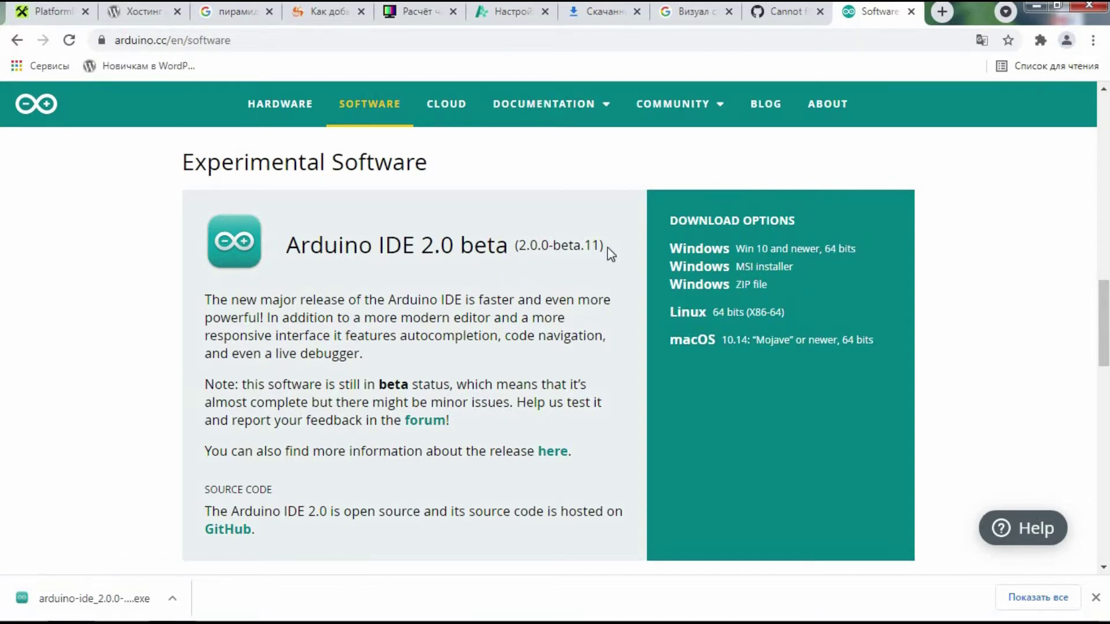
{"action": "scroll", "coordinate": [738, 293], "scroll_direction": "up", "scroll_amount": 15}
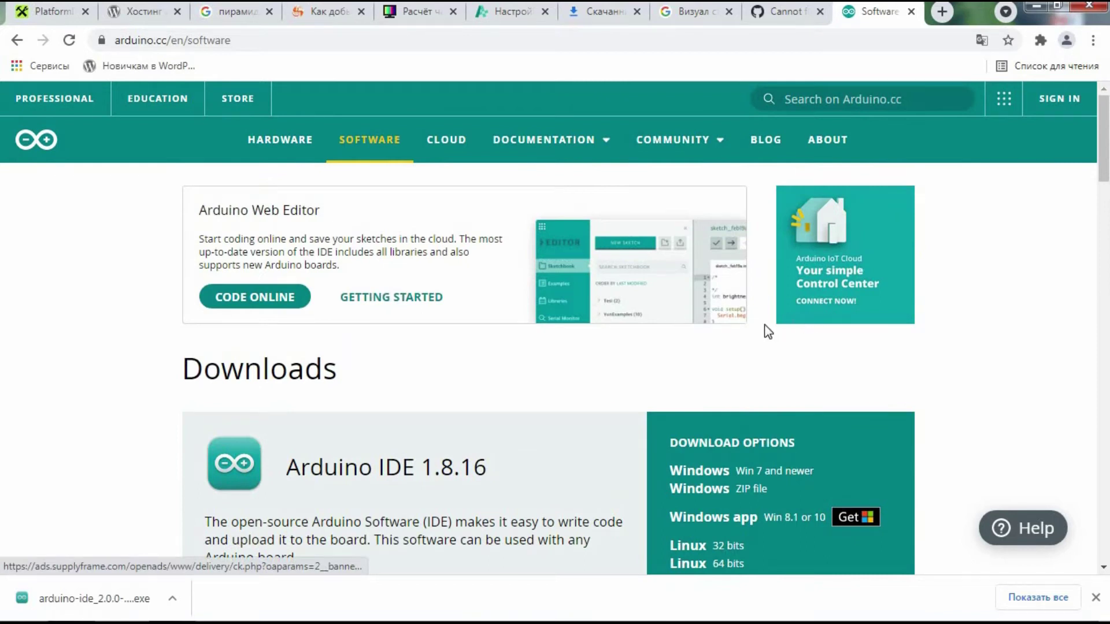
{"action": "scroll", "coordinate": [764, 324], "scroll_direction": "down", "scroll_amount": 3}
{"action": "scroll", "coordinate": [766, 335], "scroll_direction": "down", "scroll_amount": 2}
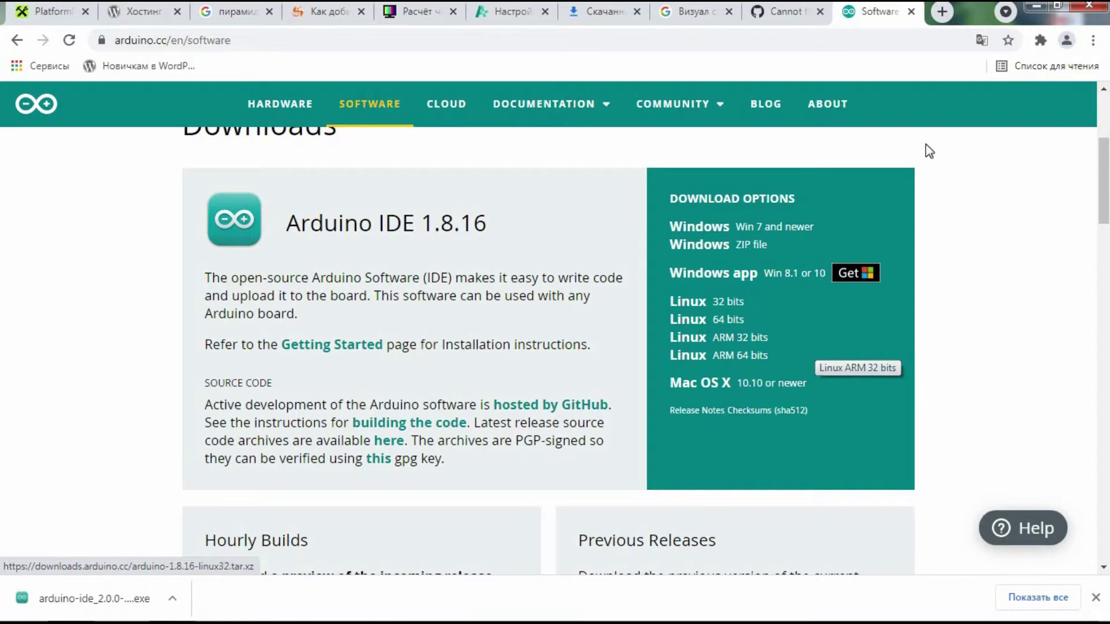
Leave the browser, launch the Arduino IDE from the desktop and enlarge the code area of the Morozilka_Kontroller sketch
{"action": "left_click", "coordinate": [1037, 5]}
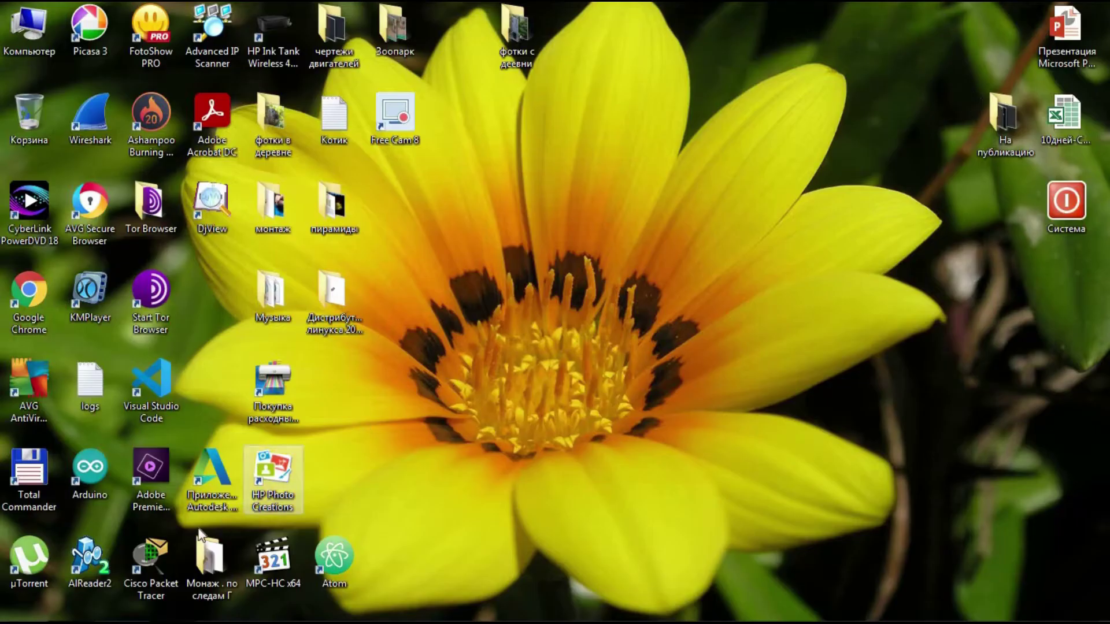
{"action": "double_click", "coordinate": [91, 467]}
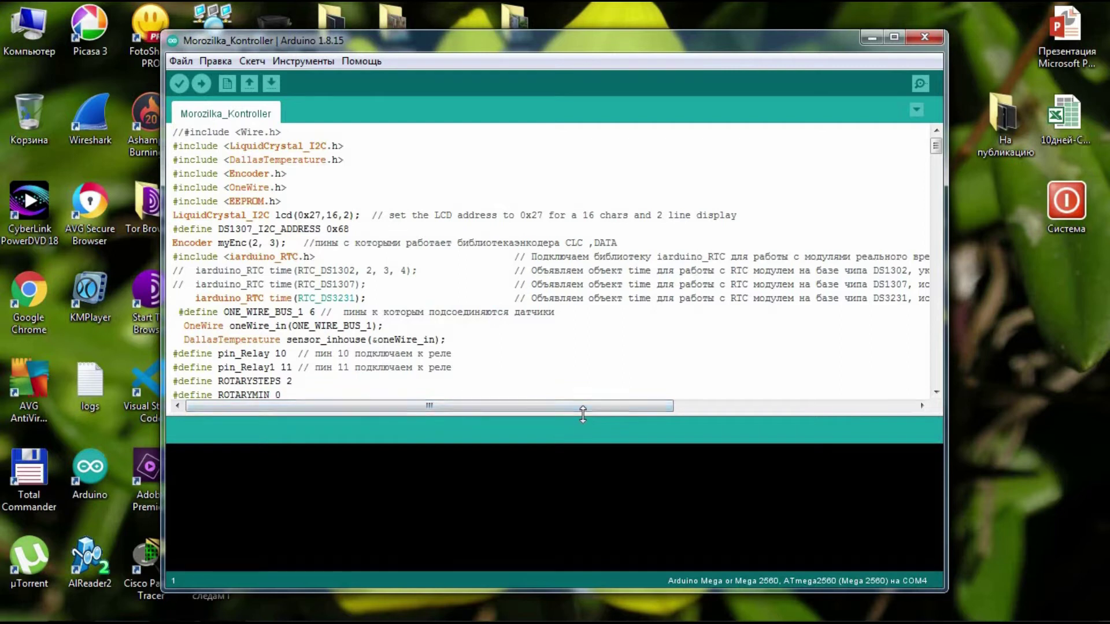
{"action": "left_click_drag", "start_coordinate": [583, 414], "coordinate": [559, 486]}
Read through the sketch code from the includes down to the setOnOff function, and review the available file and editing commands
{"action": "scroll", "coordinate": [538, 379], "scroll_direction": "down", "scroll_amount": 15}
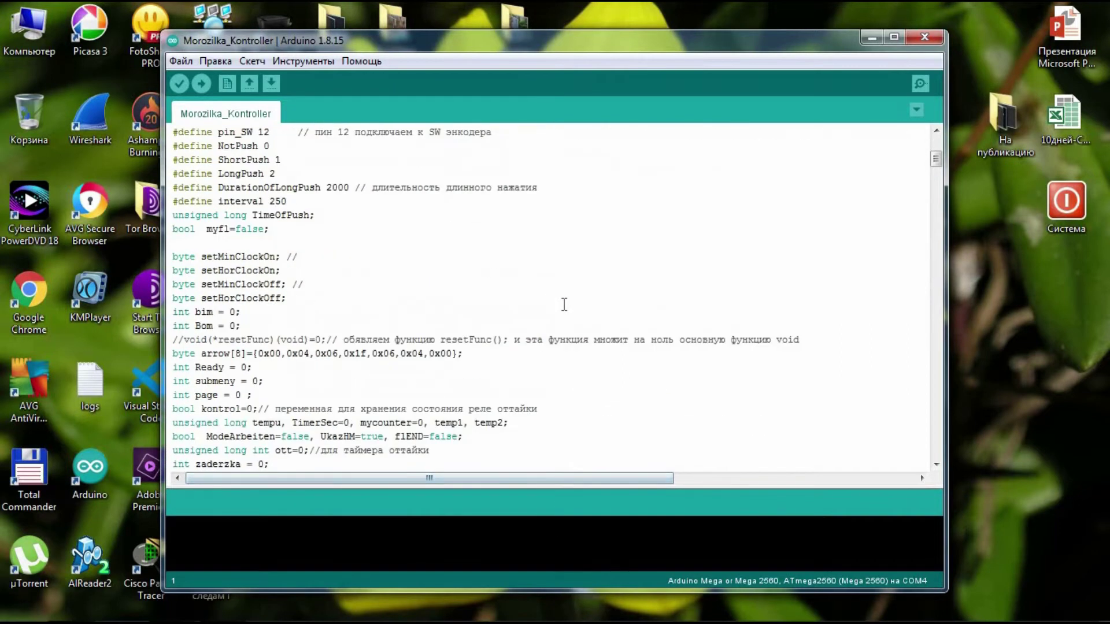
{"action": "scroll", "coordinate": [566, 306], "scroll_direction": "down", "scroll_amount": 20}
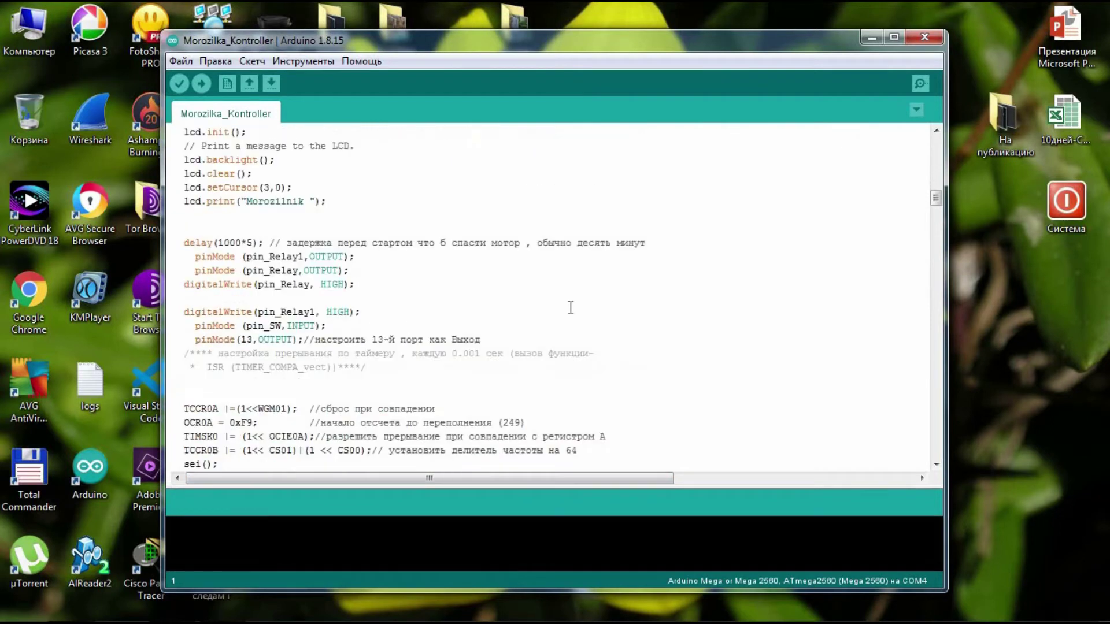
{"action": "scroll", "coordinate": [574, 303], "scroll_direction": "down", "scroll_amount": 20}
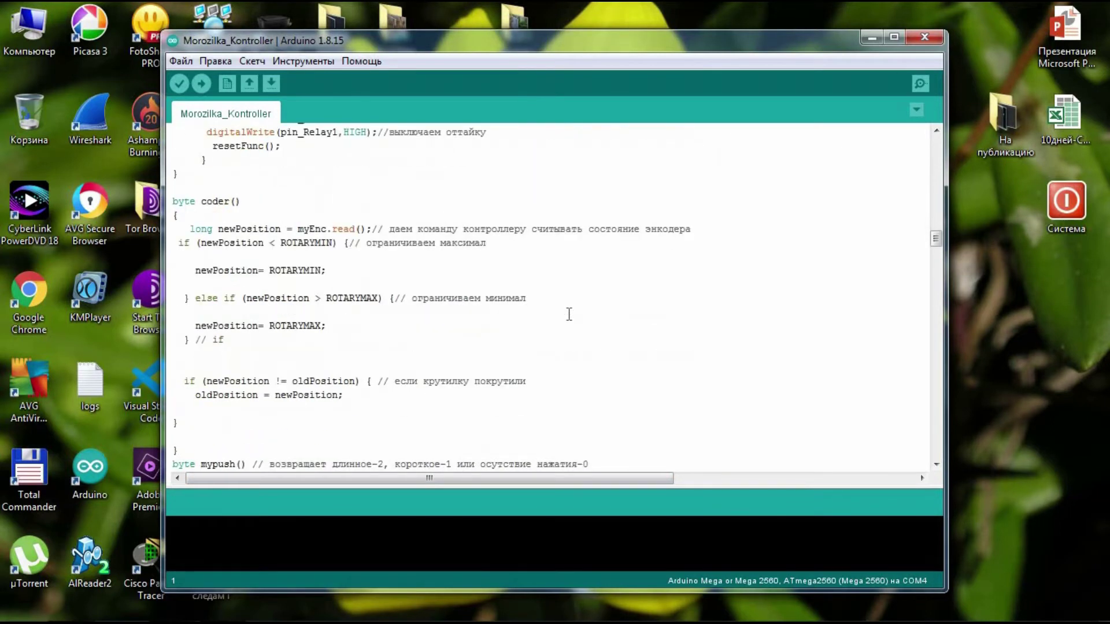
{"action": "scroll", "coordinate": [569, 309], "scroll_direction": "down", "scroll_amount": 20}
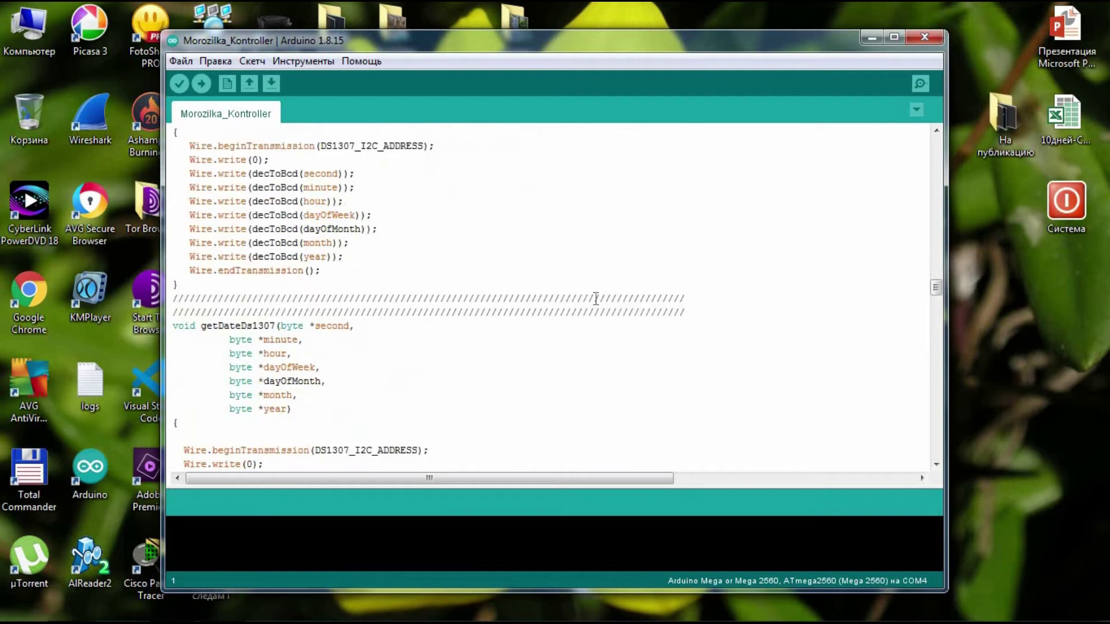
{"action": "scroll", "coordinate": [595, 291], "scroll_direction": "down", "scroll_amount": 20}
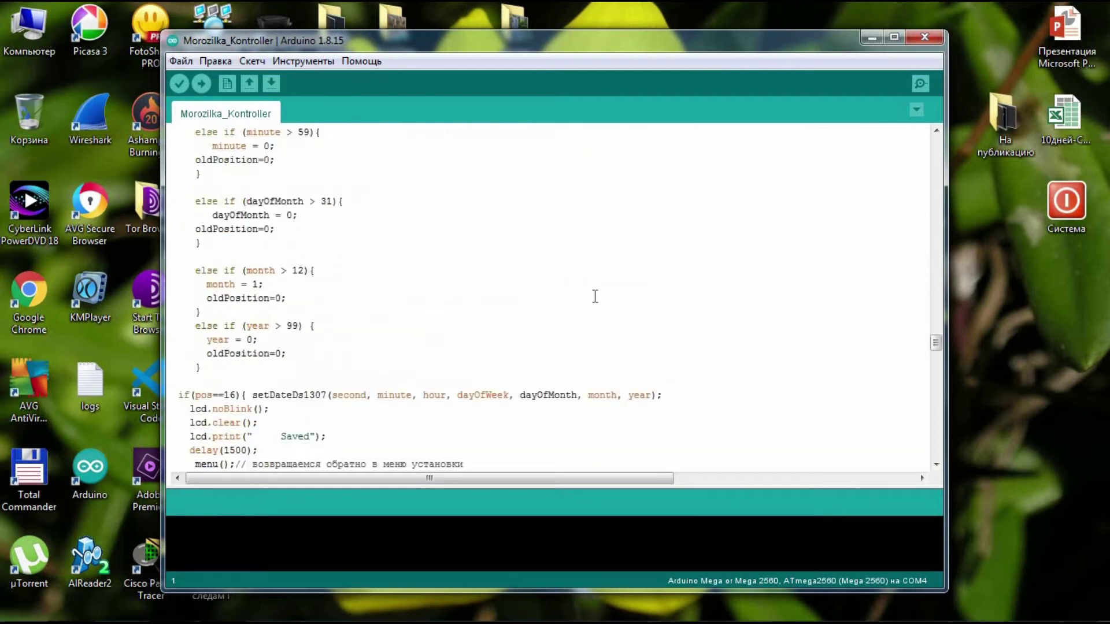
{"action": "scroll", "coordinate": [593, 296], "scroll_direction": "down", "scroll_amount": 18}
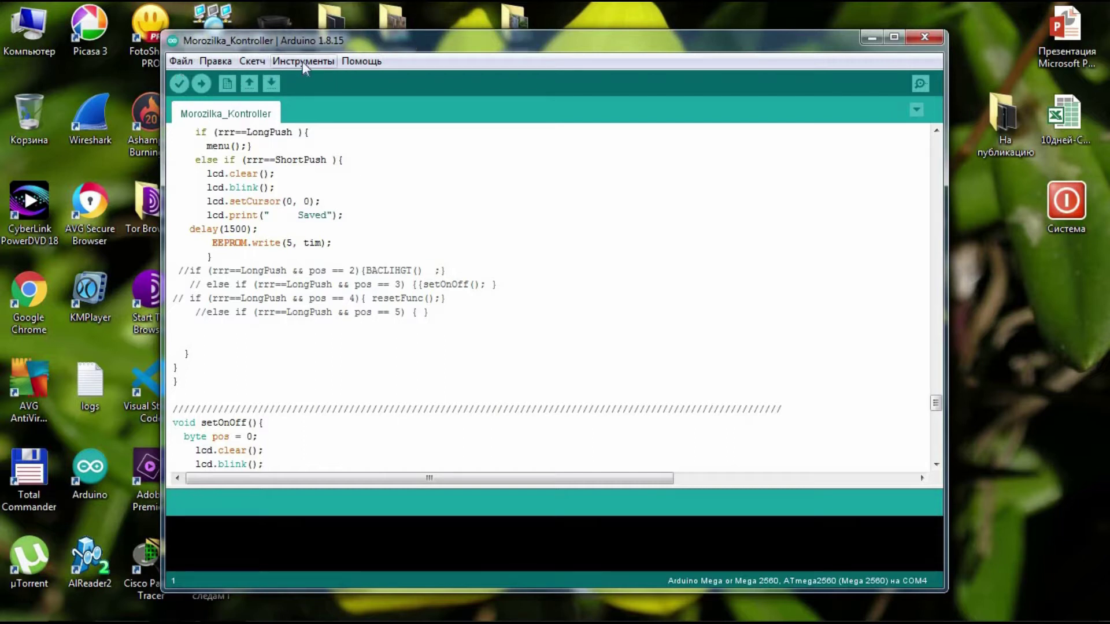
{"action": "left_click", "coordinate": [176, 61]}
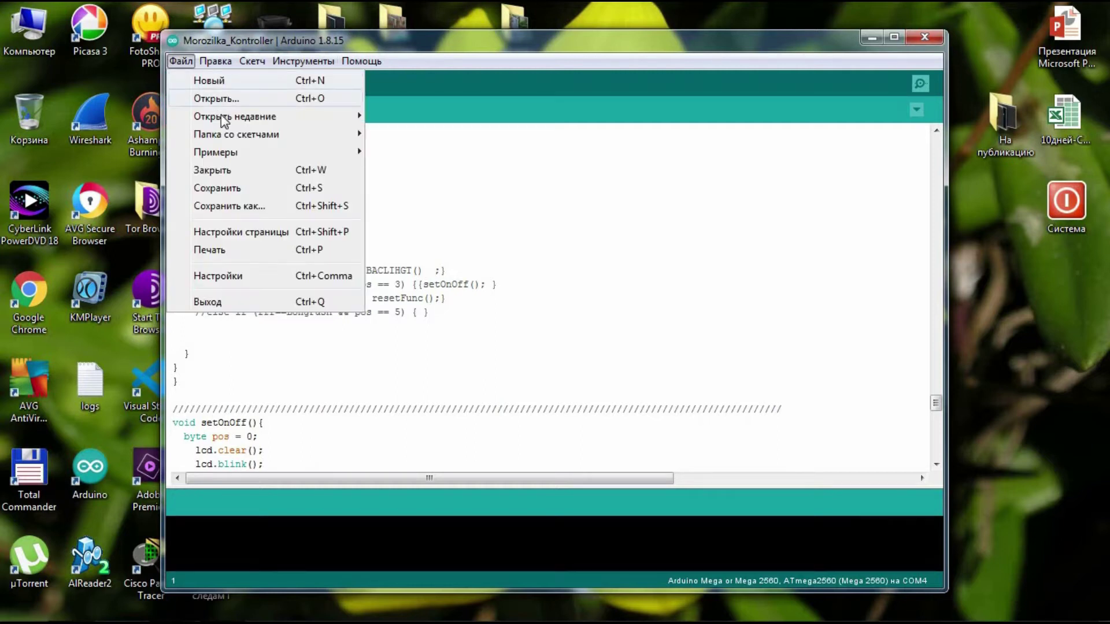
{"action": "left_click", "coordinate": [215, 61]}
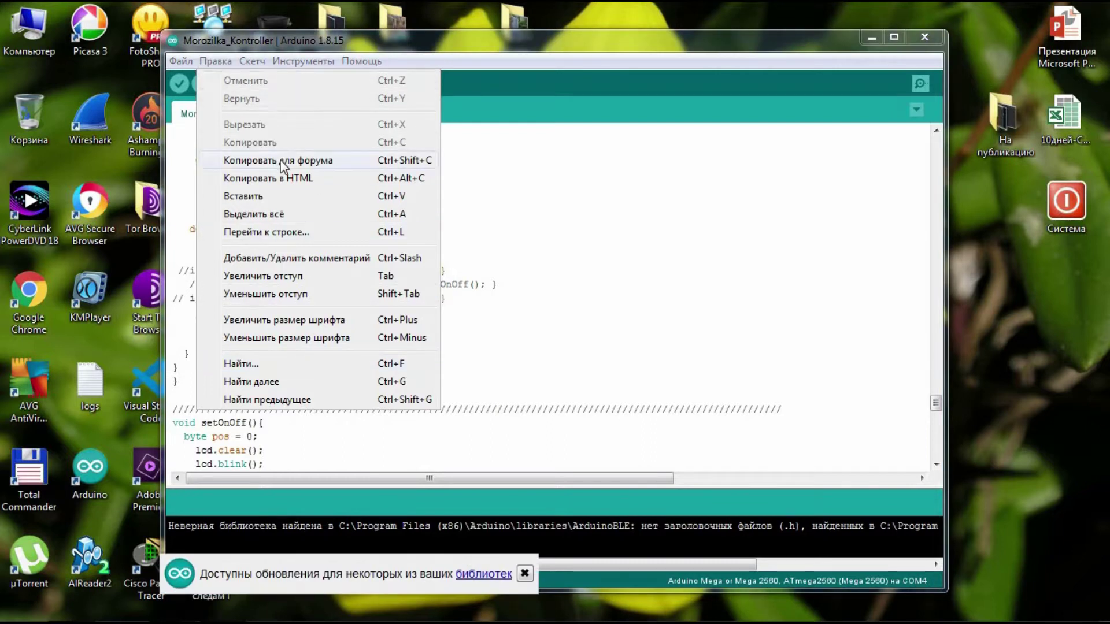
Open the Library Manager for the sketch and place its window over the middle of the code editor
{"action": "left_click", "coordinate": [258, 64]}
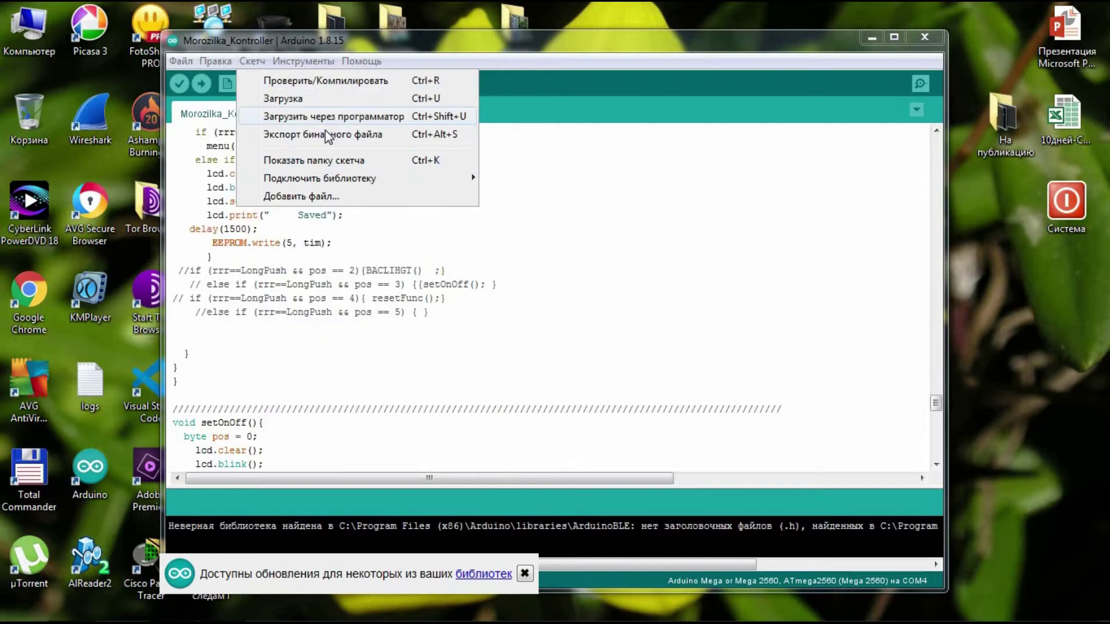
{"action": "mouse_move", "coordinate": [329, 182]}
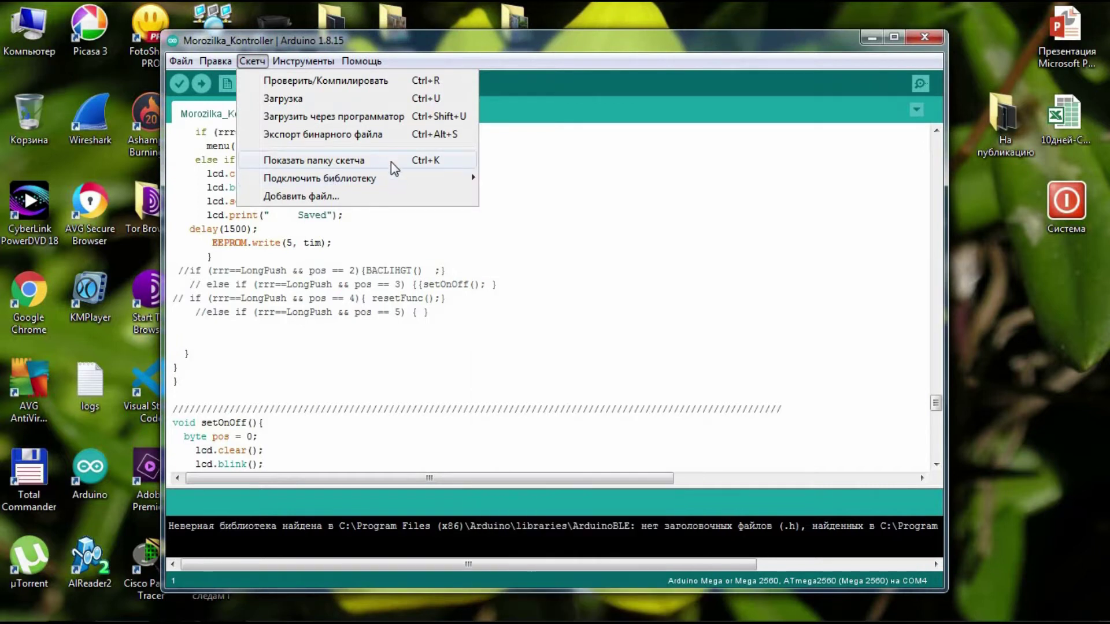
{"action": "mouse_move", "coordinate": [471, 179]}
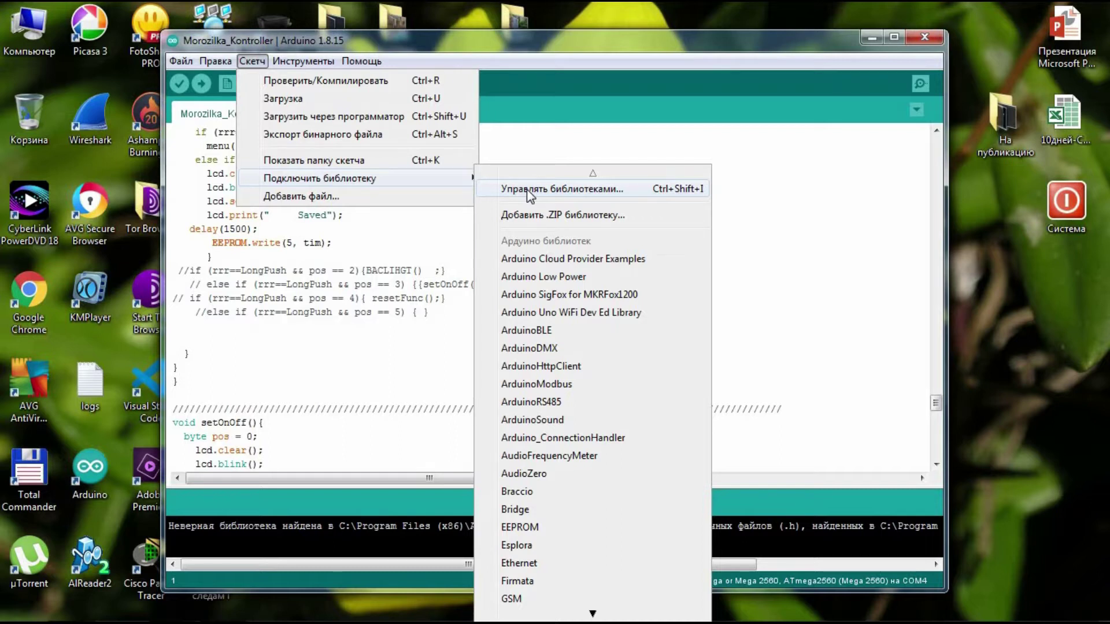
{"action": "left_click", "coordinate": [397, 319]}
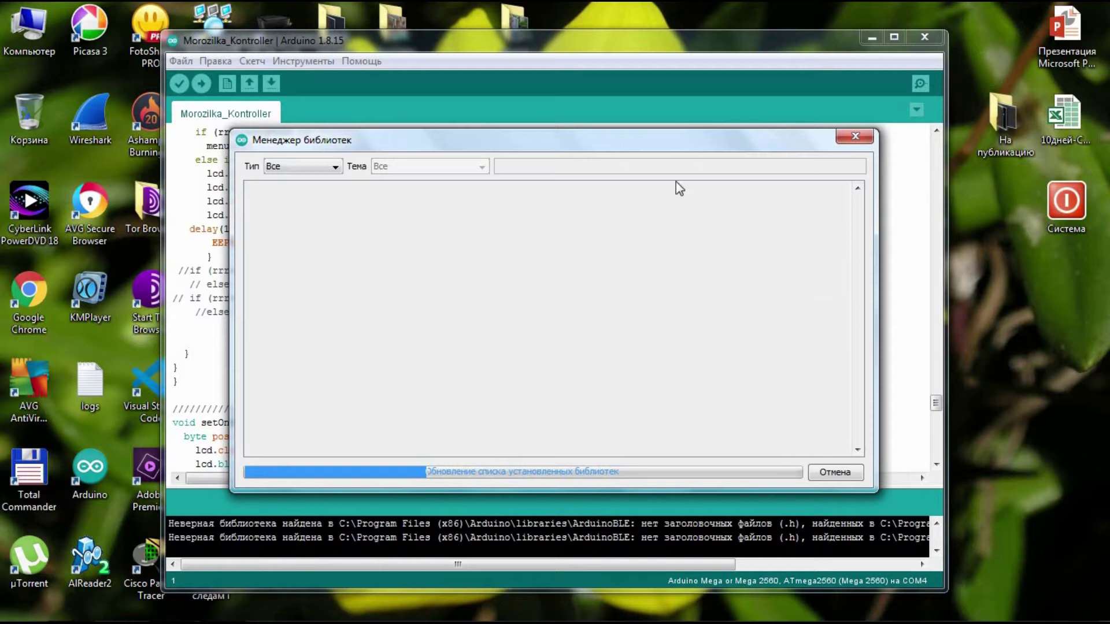
{"action": "left_click_drag", "start_coordinate": [600, 140], "coordinate": [659, 84]}
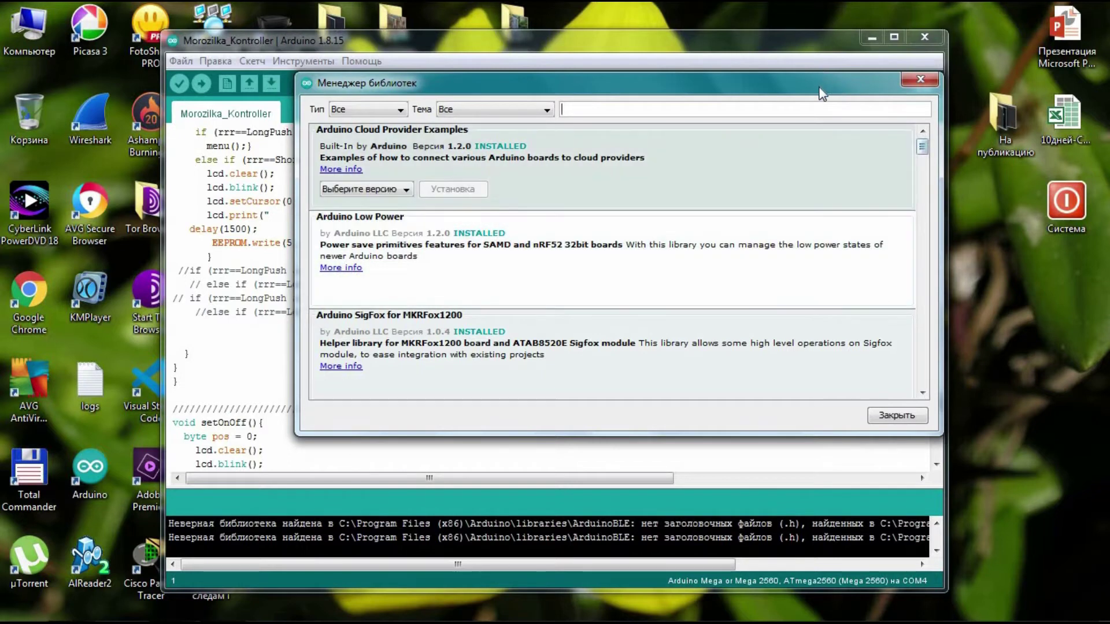
{"action": "left_click_drag", "start_coordinate": [821, 93], "coordinate": [809, 156]}
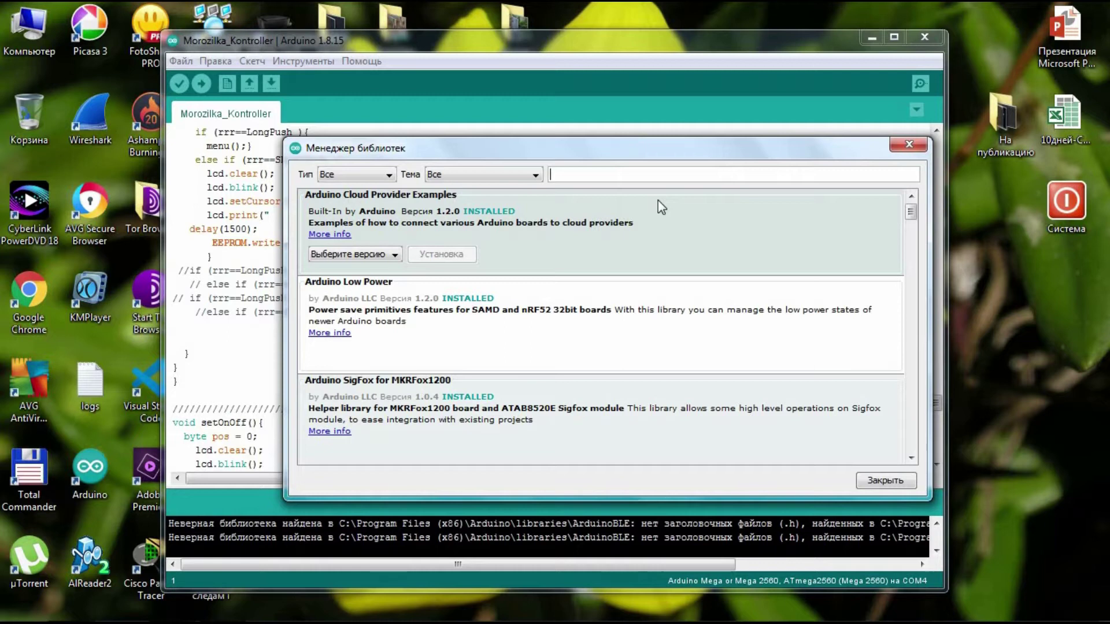
Search the Library Manager for "encoder"
{"action": "type", "text": "усщвук"}
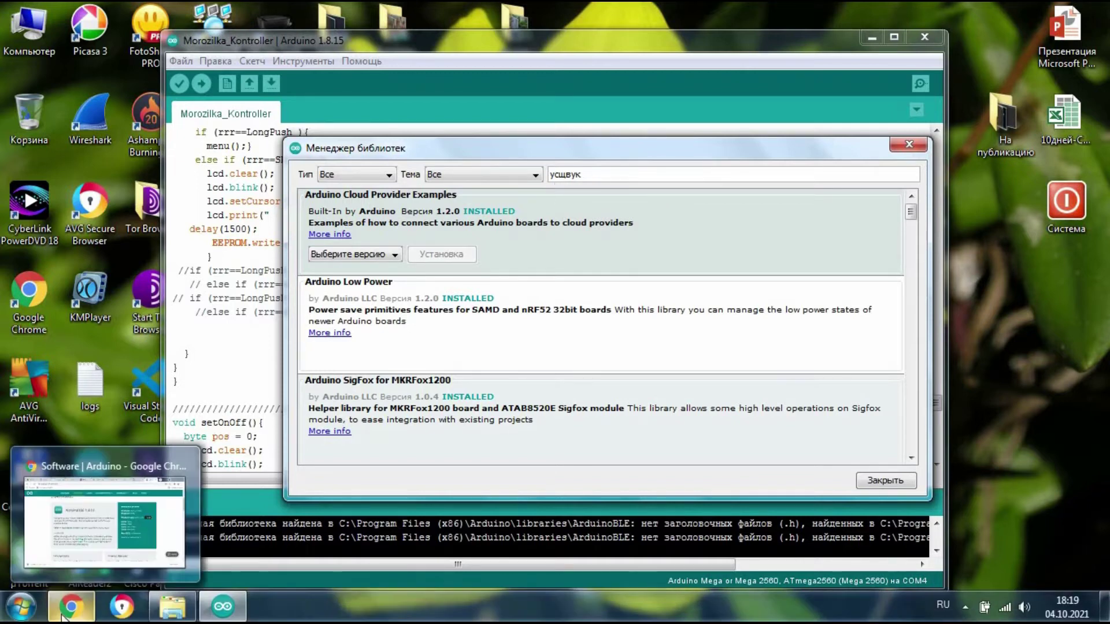
{"action": "key", "text": "BackSpace"}
{"action": "key", "text": "BackSpace"}
{"action": "key", "text": "BackSpace"}
{"action": "key", "text": "BackSpace"}
{"action": "key", "text": "BackSpace"}
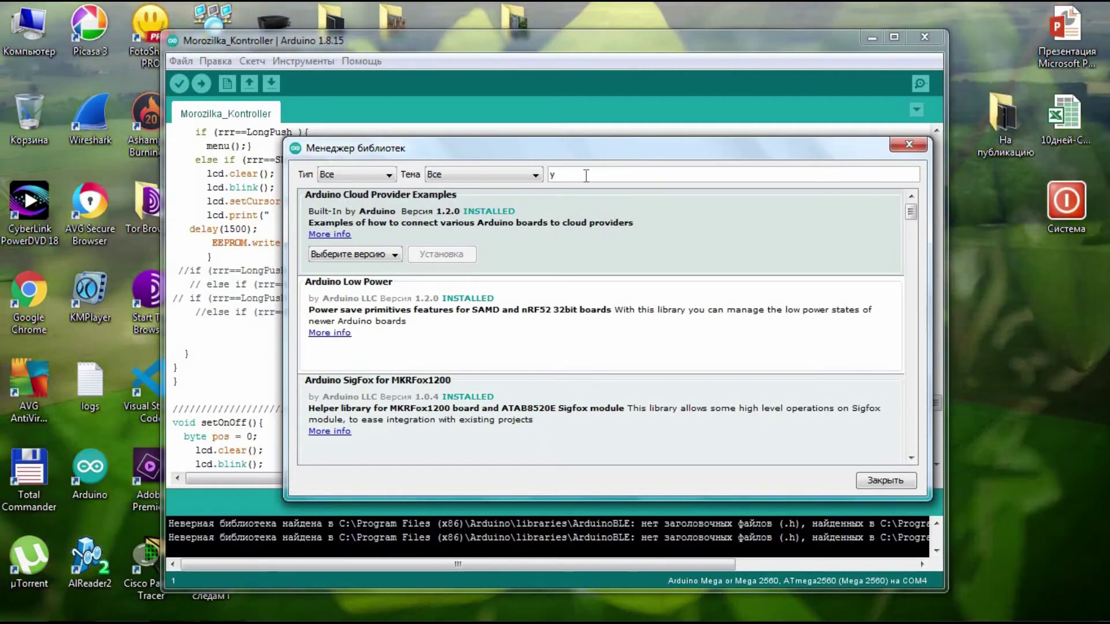
{"action": "key", "text": "BackSpace"}
{"action": "type", "text": "encoder"}
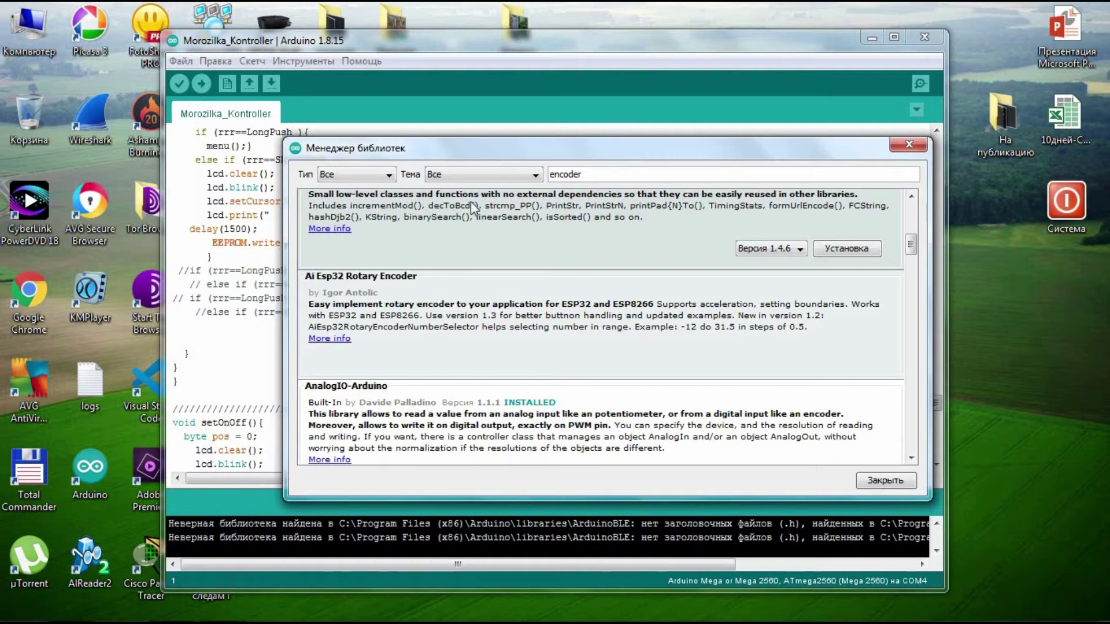
Look through the encoder search results from AccelMotor to BMC, comparing the library descriptions and which ones are already installed
{"action": "scroll", "coordinate": [524, 209], "scroll_direction": "down", "scroll_amount": 5}
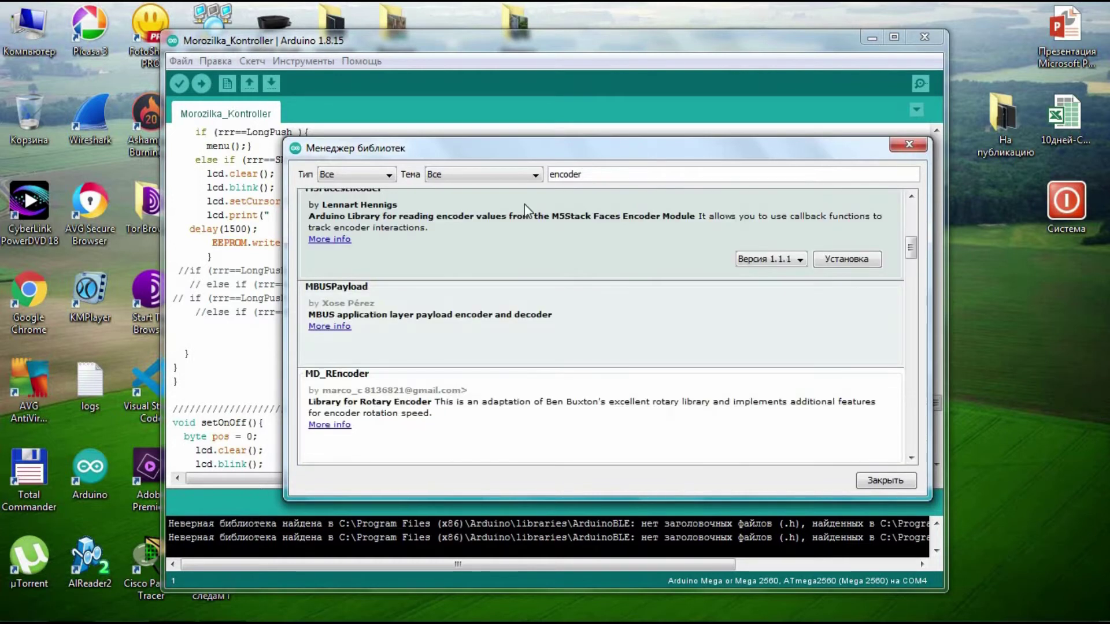
{"action": "scroll", "coordinate": [581, 278], "scroll_direction": "up", "scroll_amount": 5}
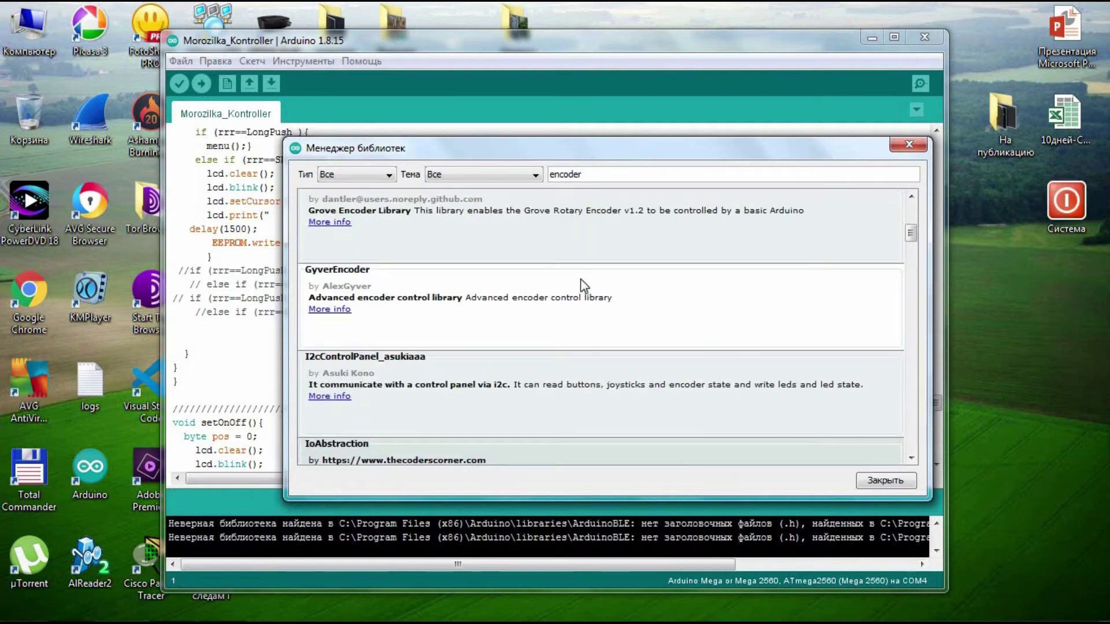
{"action": "scroll", "coordinate": [578, 278], "scroll_direction": "up", "scroll_amount": 10}
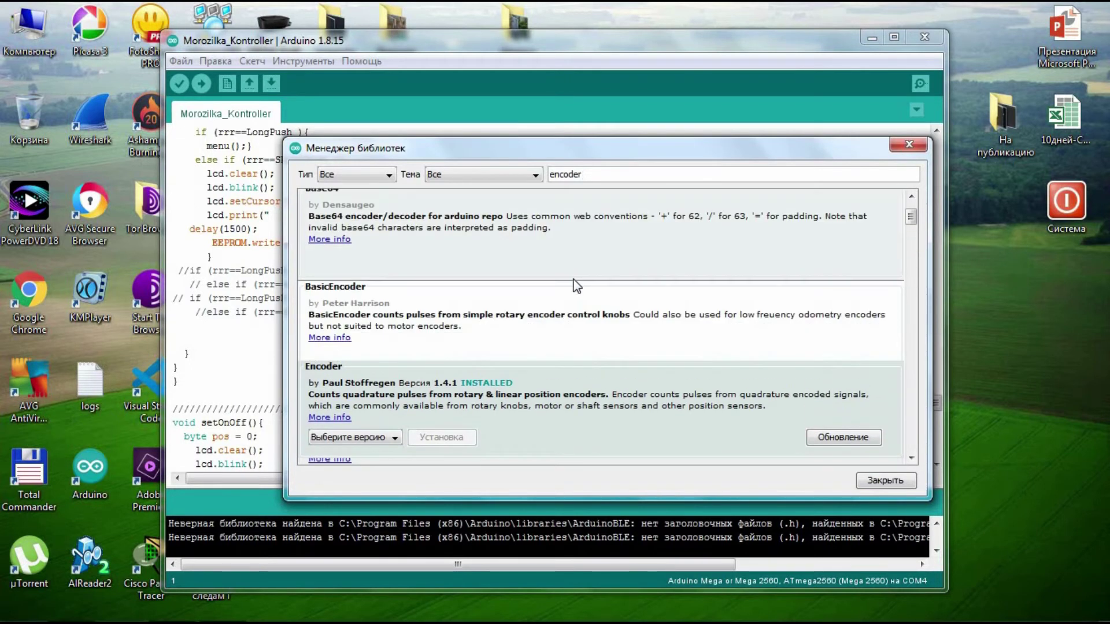
{"action": "scroll", "coordinate": [575, 279], "scroll_direction": "up", "scroll_amount": 8}
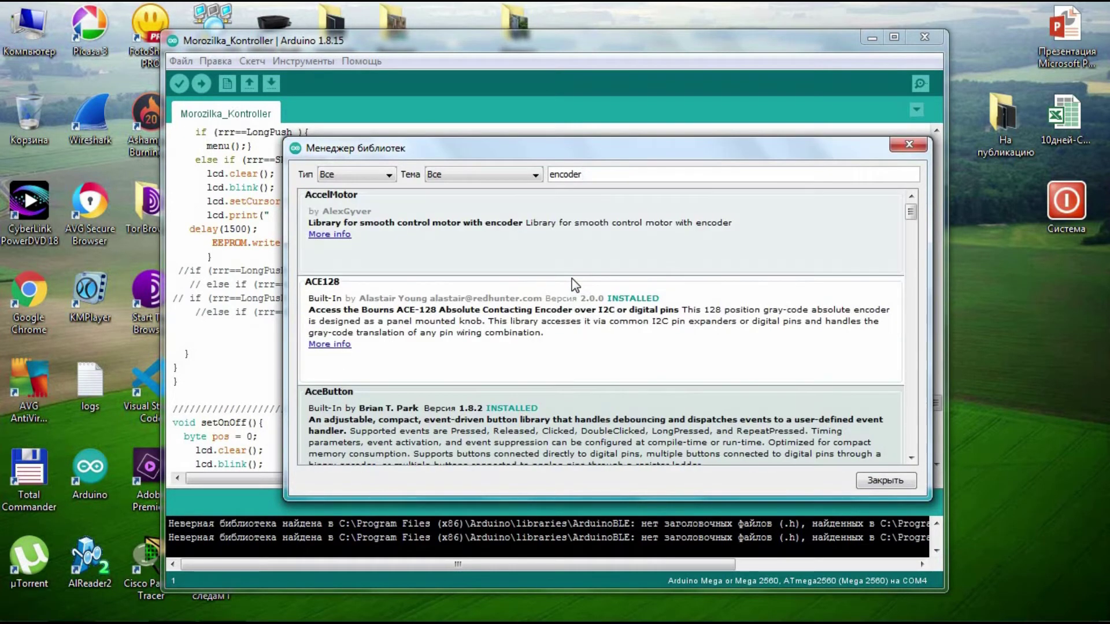
{"action": "left_click", "coordinate": [483, 300]}
{"action": "scroll", "coordinate": [486, 306], "scroll_direction": "down", "scroll_amount": 1}
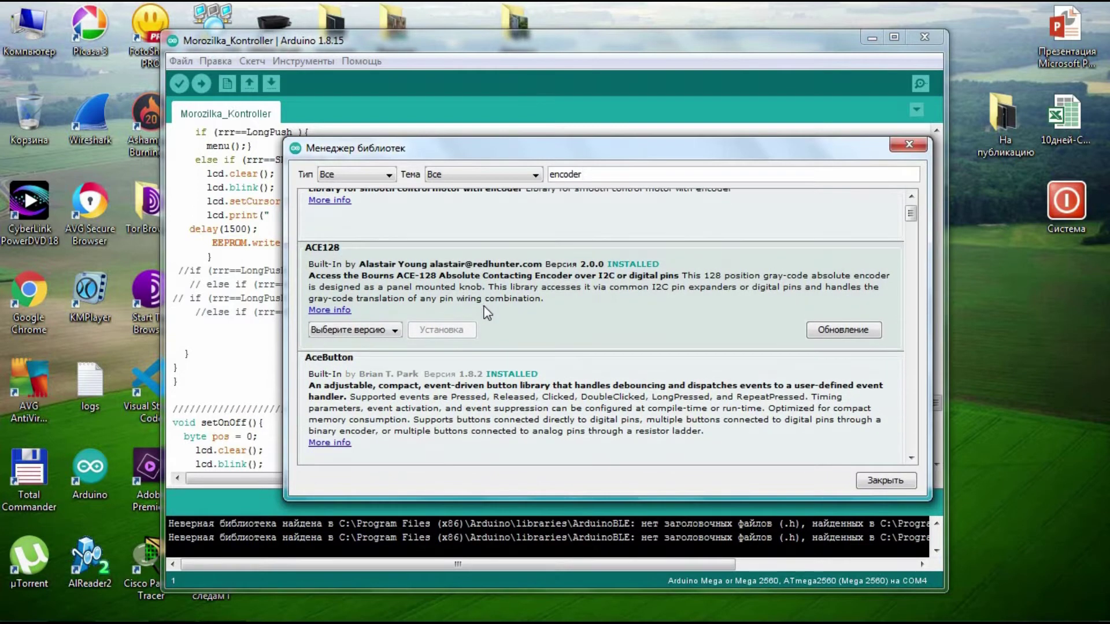
{"action": "scroll", "coordinate": [483, 301], "scroll_direction": "down", "scroll_amount": 5}
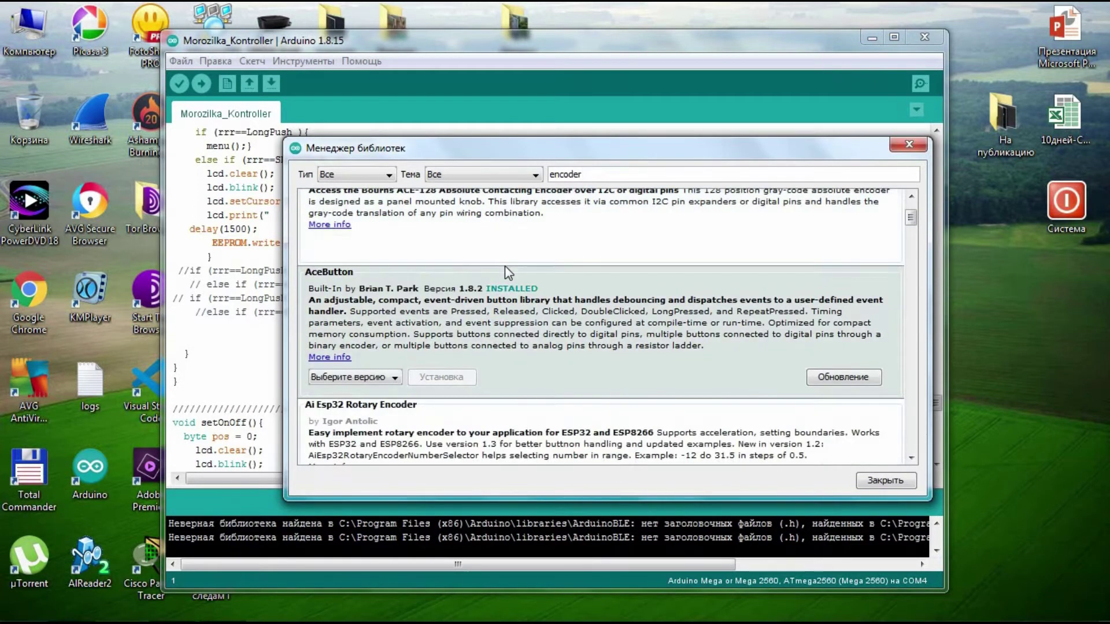
{"action": "scroll", "coordinate": [508, 272], "scroll_direction": "down", "scroll_amount": 4}
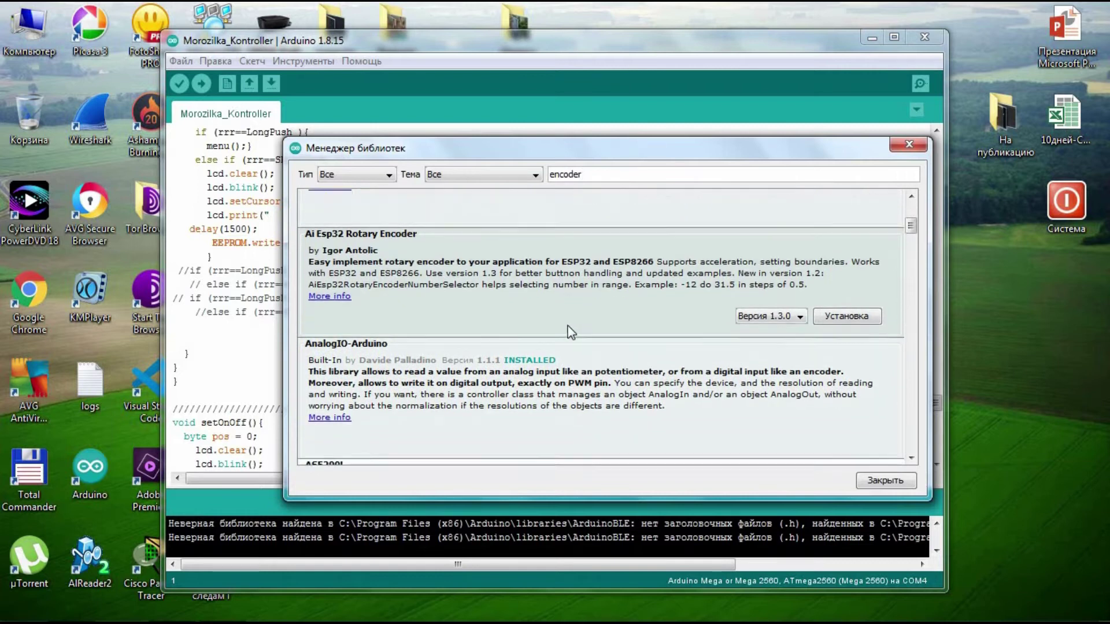
{"action": "scroll", "coordinate": [560, 313], "scroll_direction": "down", "scroll_amount": 3}
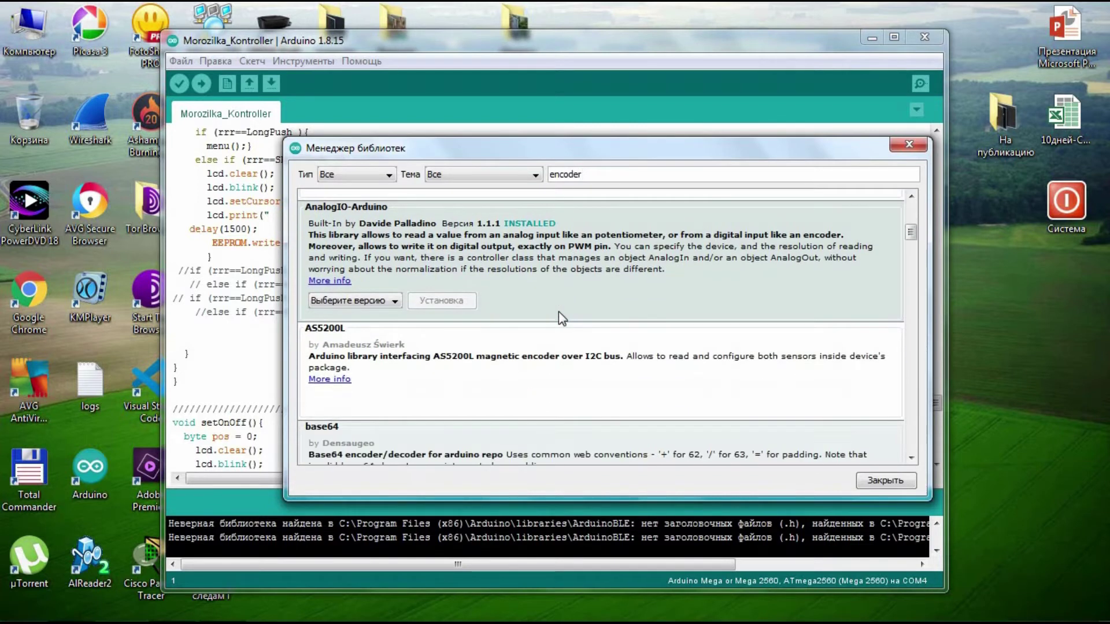
{"action": "scroll", "coordinate": [558, 316], "scroll_direction": "down", "scroll_amount": 4}
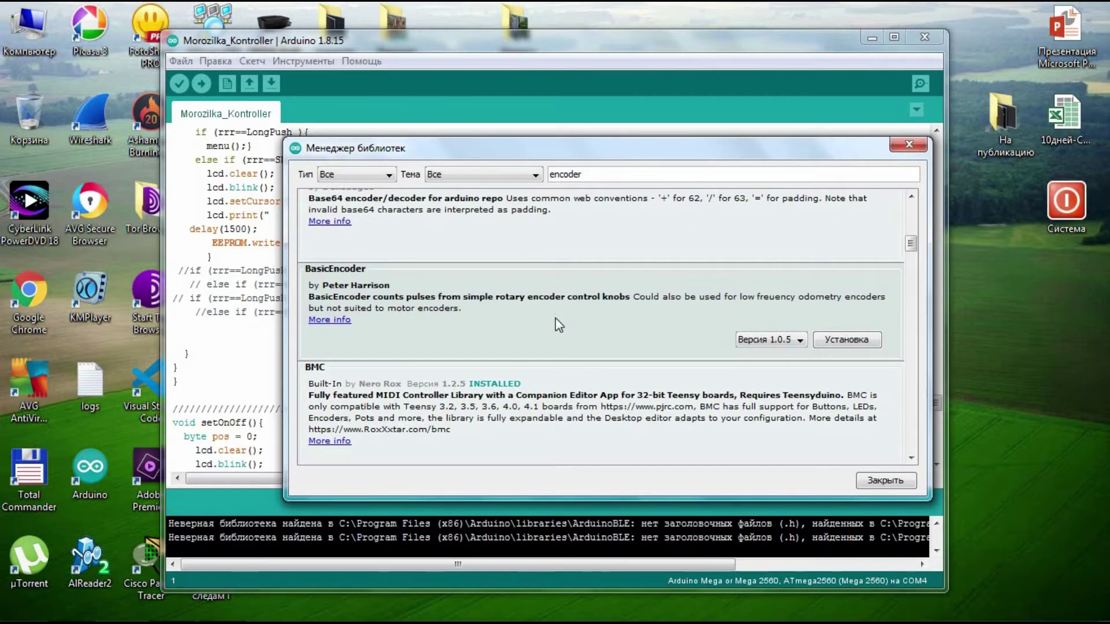
{"action": "scroll", "coordinate": [558, 318], "scroll_direction": "down", "scroll_amount": 1}
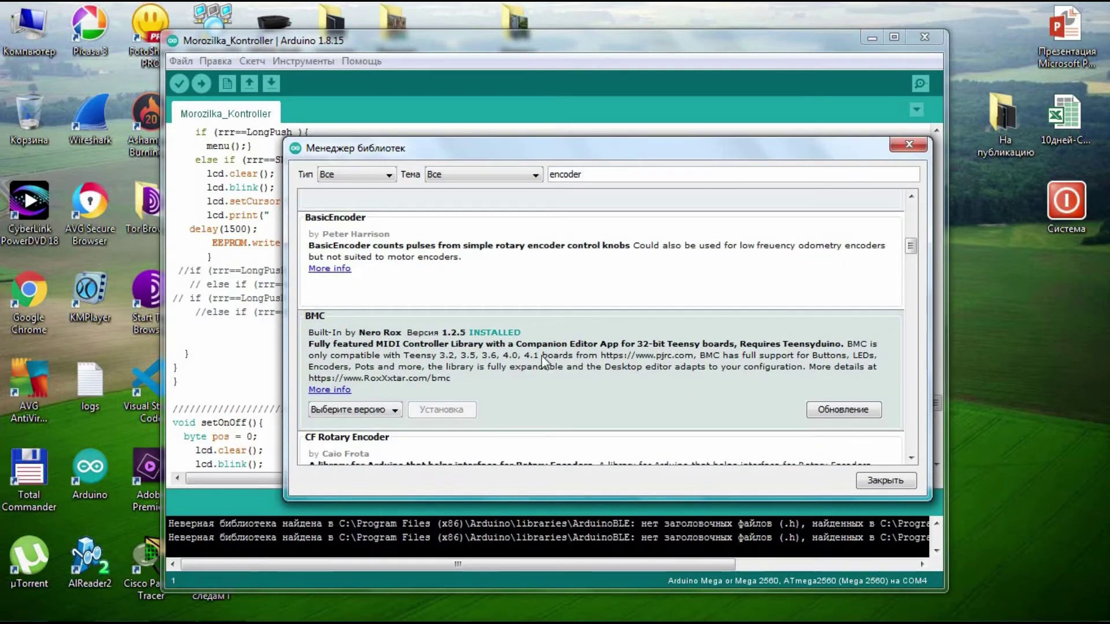
Install version 1.11.1 of the EncButton library from the encoder results and close the Library Manager
{"action": "scroll", "coordinate": [543, 347], "scroll_direction": "down", "scroll_amount": 4}
{"action": "scroll", "coordinate": [543, 341], "scroll_direction": "down", "scroll_amount": 1}
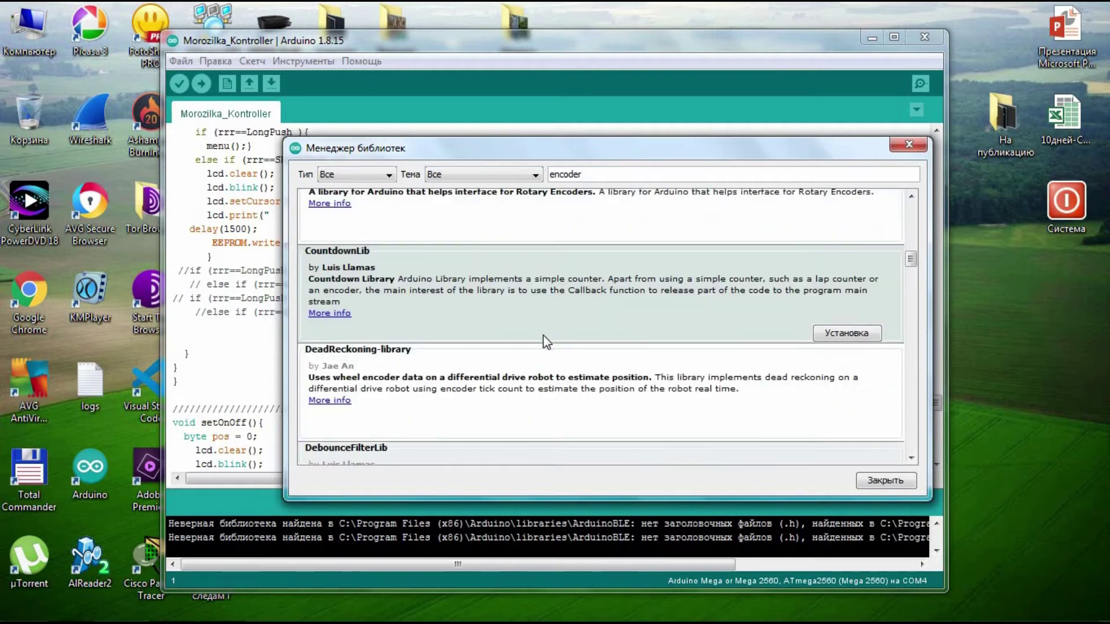
{"action": "scroll", "coordinate": [543, 337], "scroll_direction": "down", "scroll_amount": 4}
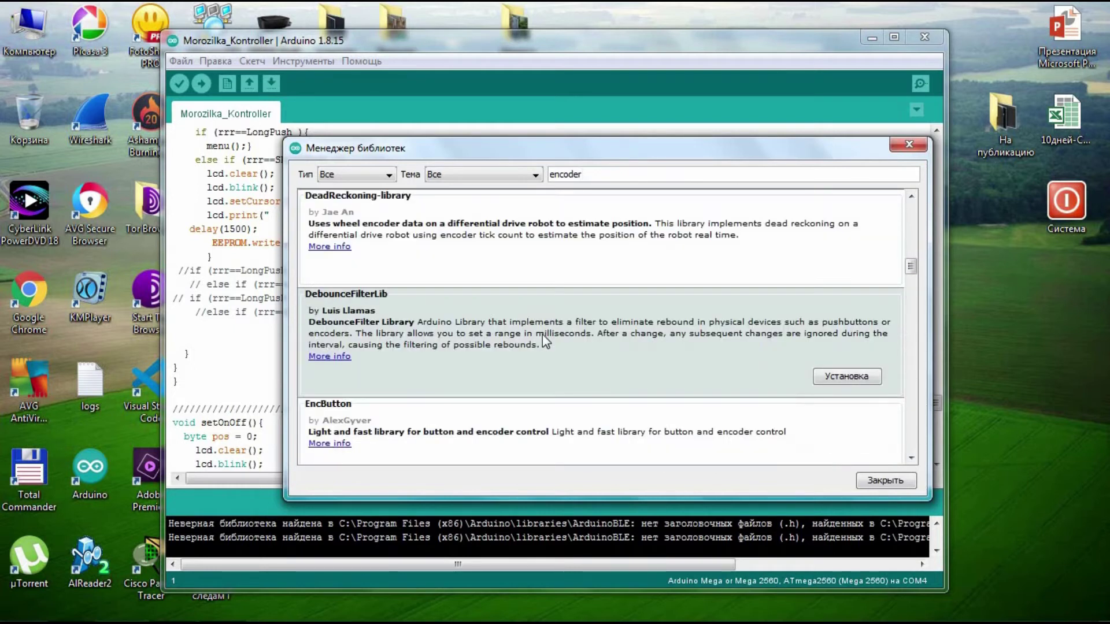
{"action": "scroll", "coordinate": [542, 335], "scroll_direction": "down", "scroll_amount": 2}
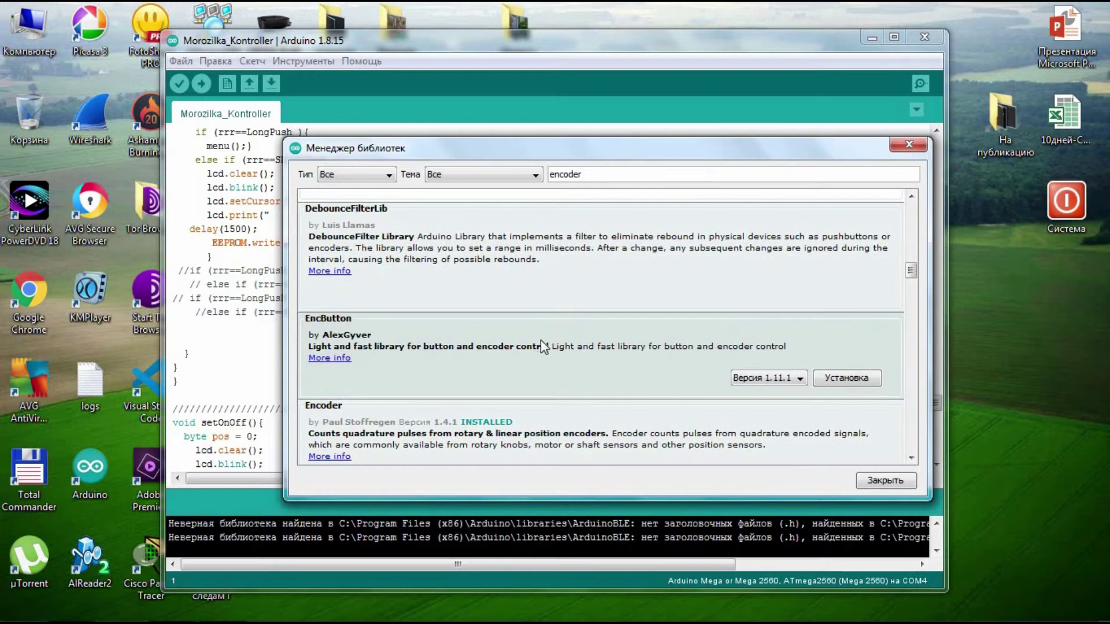
{"action": "scroll", "coordinate": [540, 338], "scroll_direction": "down", "scroll_amount": 1}
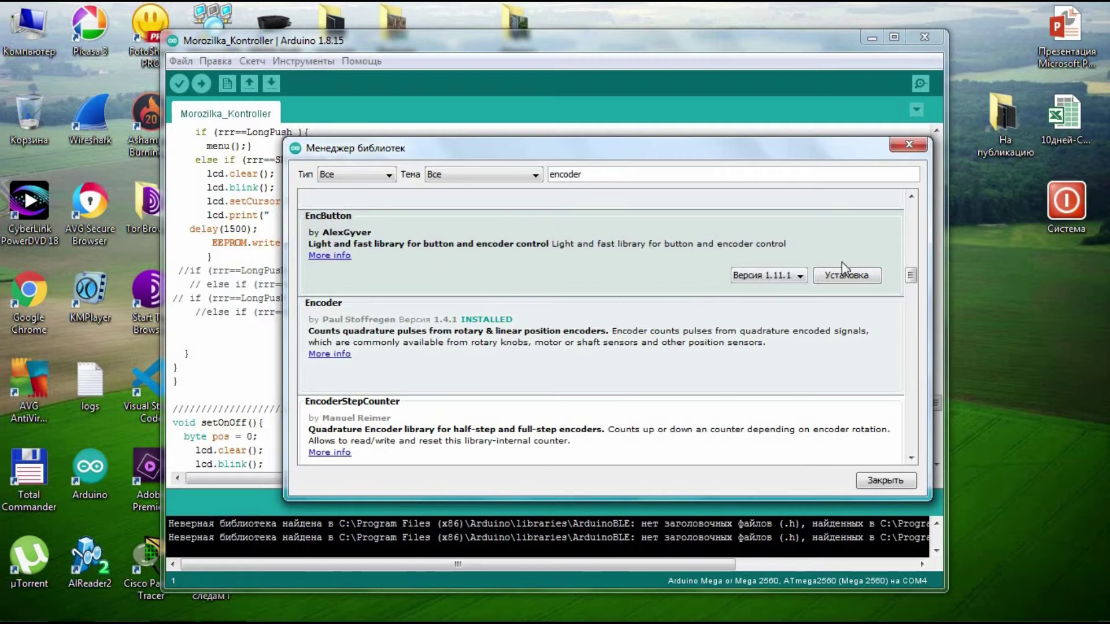
{"action": "left_click", "coordinate": [851, 278]}
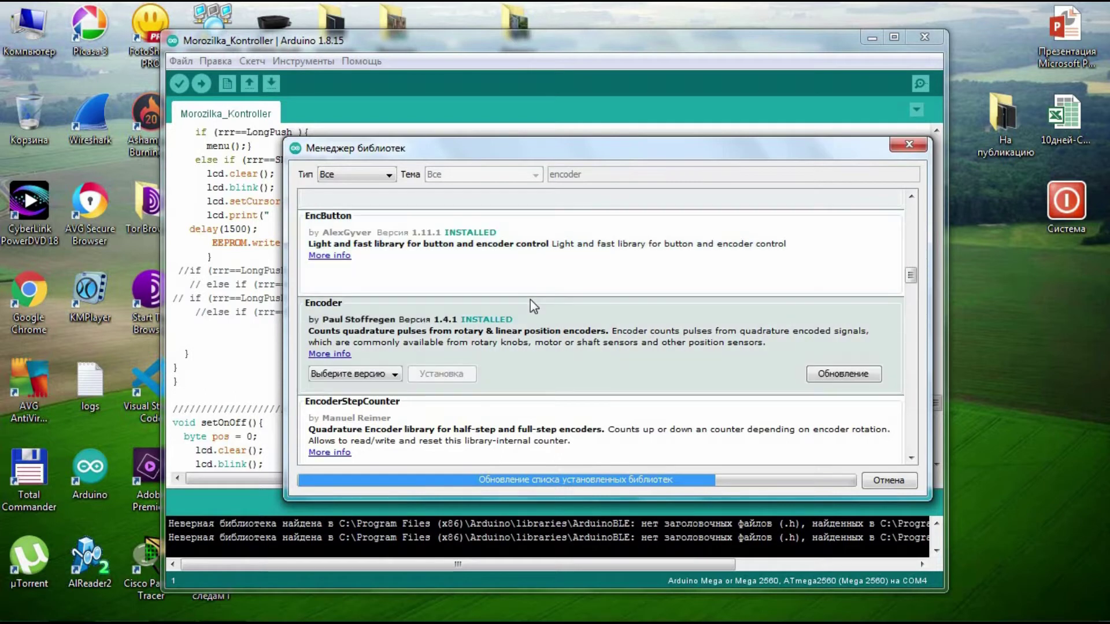
{"action": "key", "text": "Escape"}
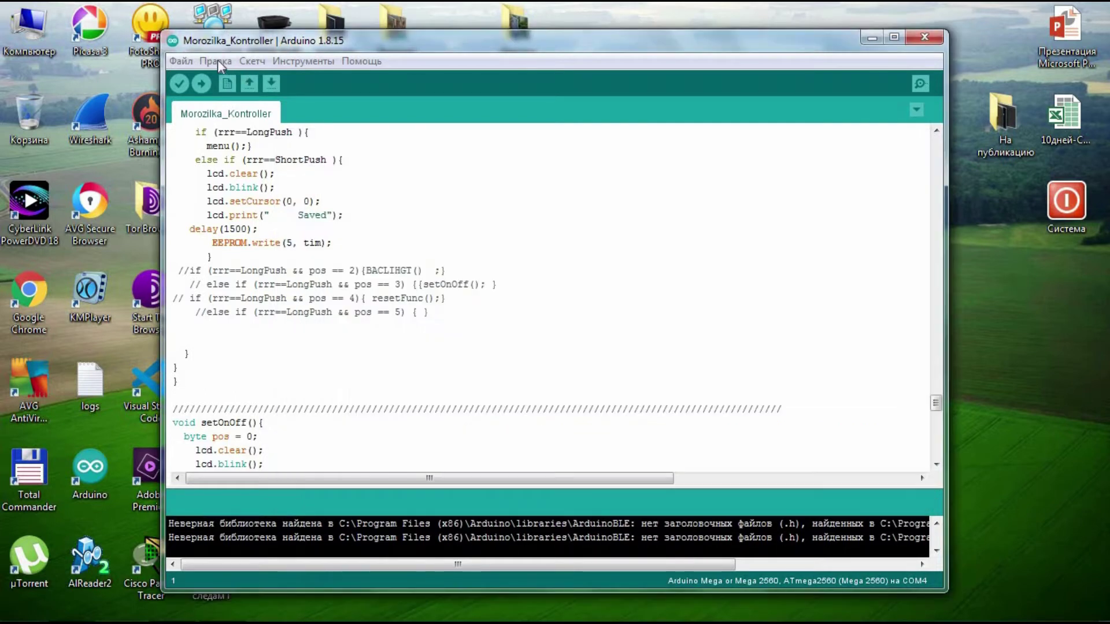
Look through the available example sketches, from the built-in groups through the any-board libraries to those for the Arduino Mega
{"action": "left_click", "coordinate": [171, 61]}
{"action": "mouse_move", "coordinate": [255, 150]}
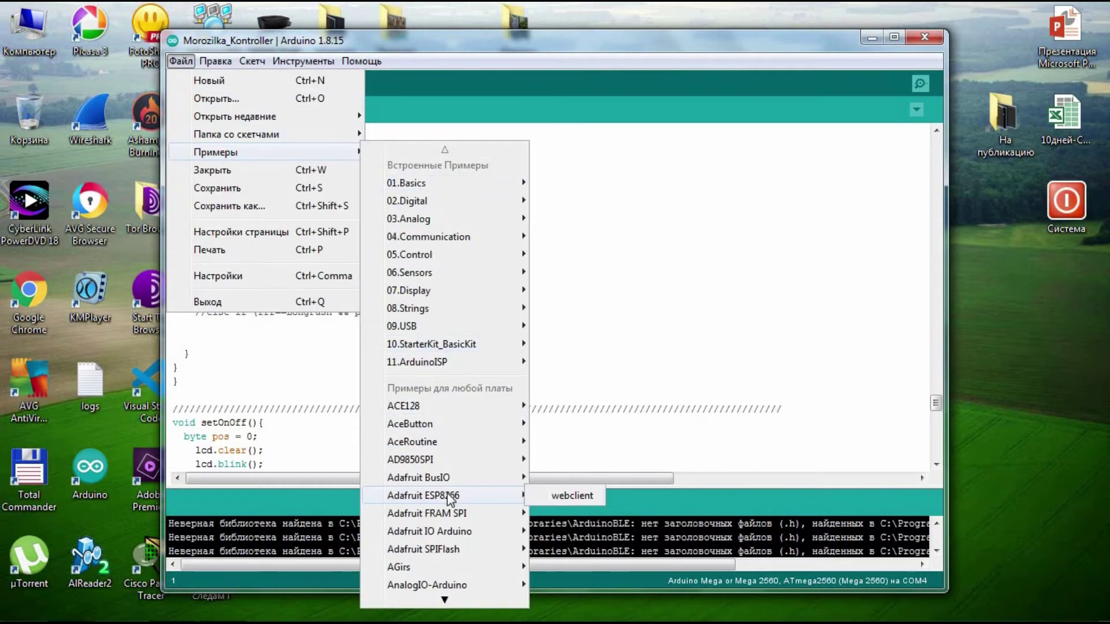
{"action": "scroll", "coordinate": [460, 502], "scroll_direction": "down", "scroll_amount": 5}
{"action": "scroll", "coordinate": [461, 503], "scroll_direction": "down", "scroll_amount": 10}
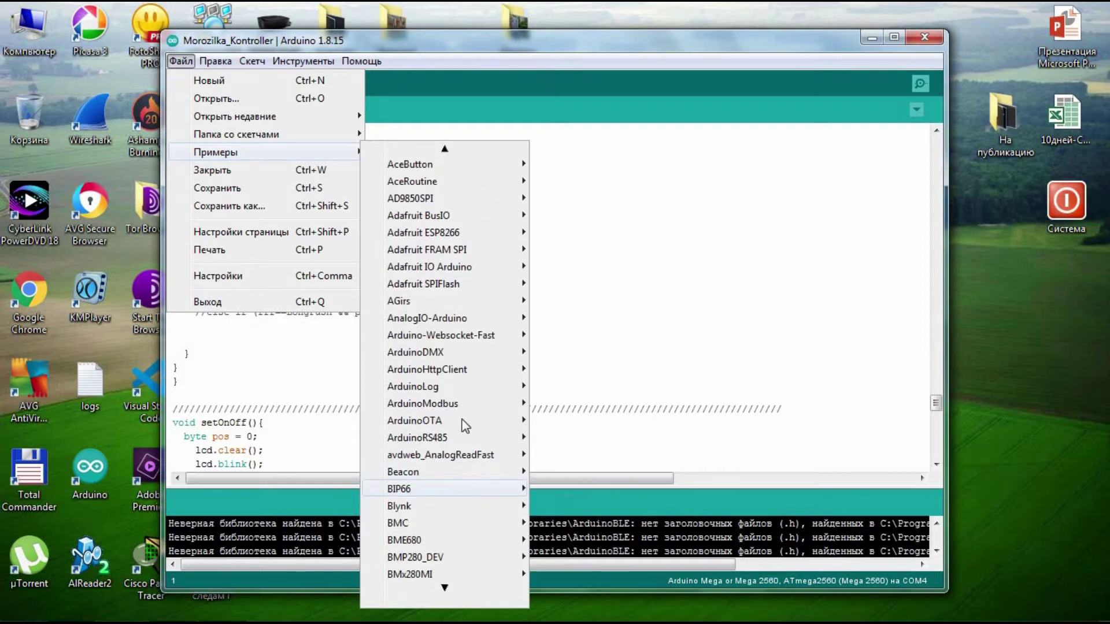
{"action": "scroll", "coordinate": [440, 489], "scroll_direction": "down", "scroll_amount": 11}
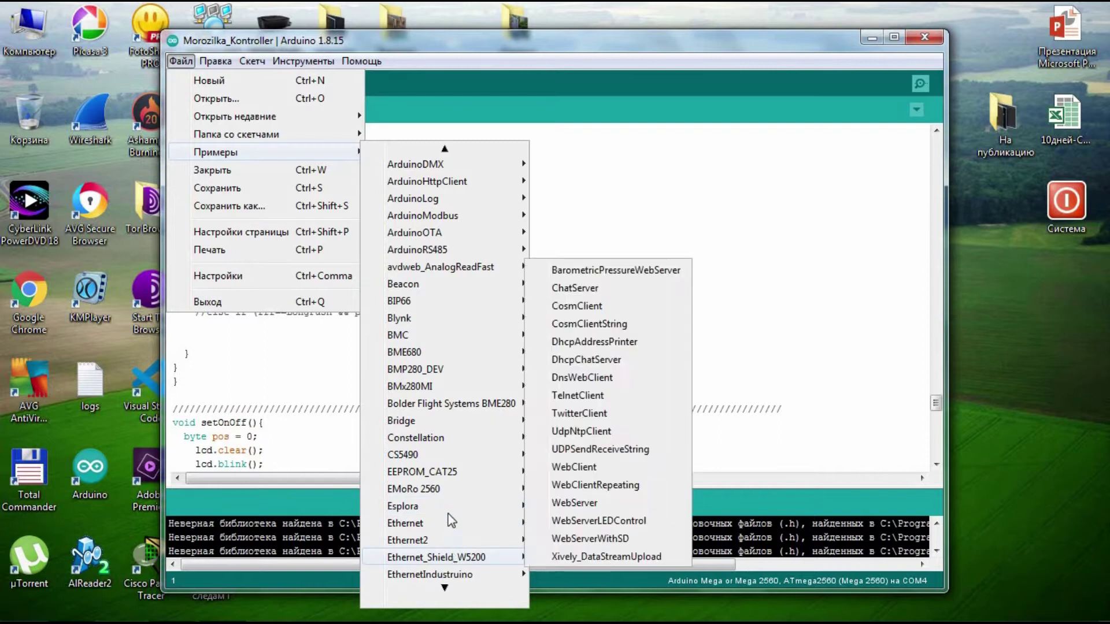
{"action": "mouse_move", "coordinate": [449, 495]}
{"action": "scroll", "coordinate": [449, 495], "scroll_direction": "down", "scroll_amount": 8}
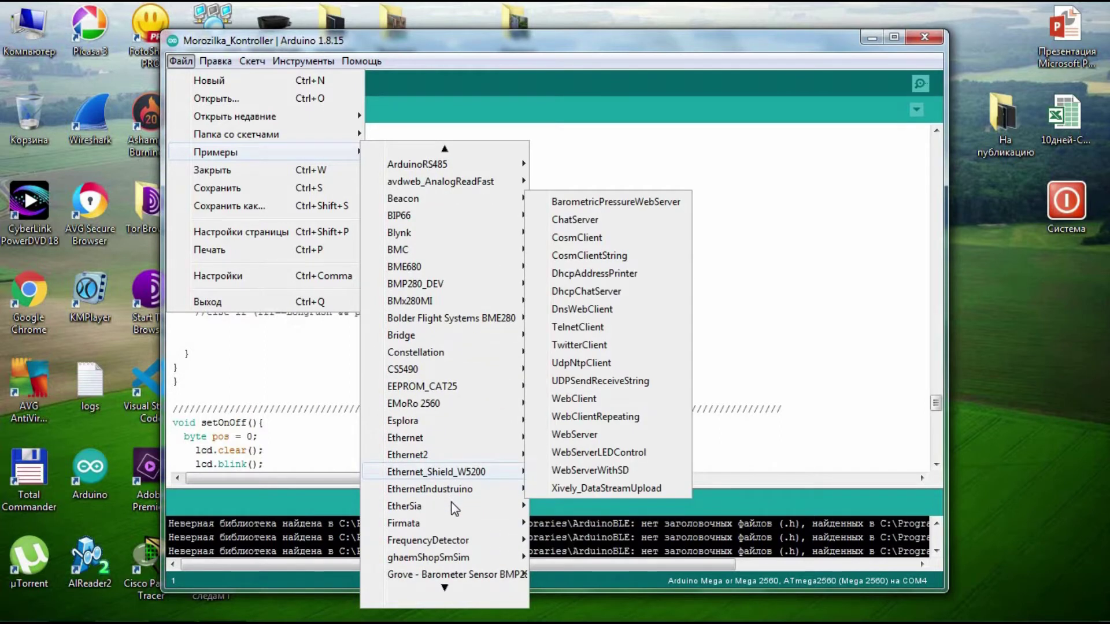
{"action": "scroll", "coordinate": [451, 509], "scroll_direction": "down", "scroll_amount": 13}
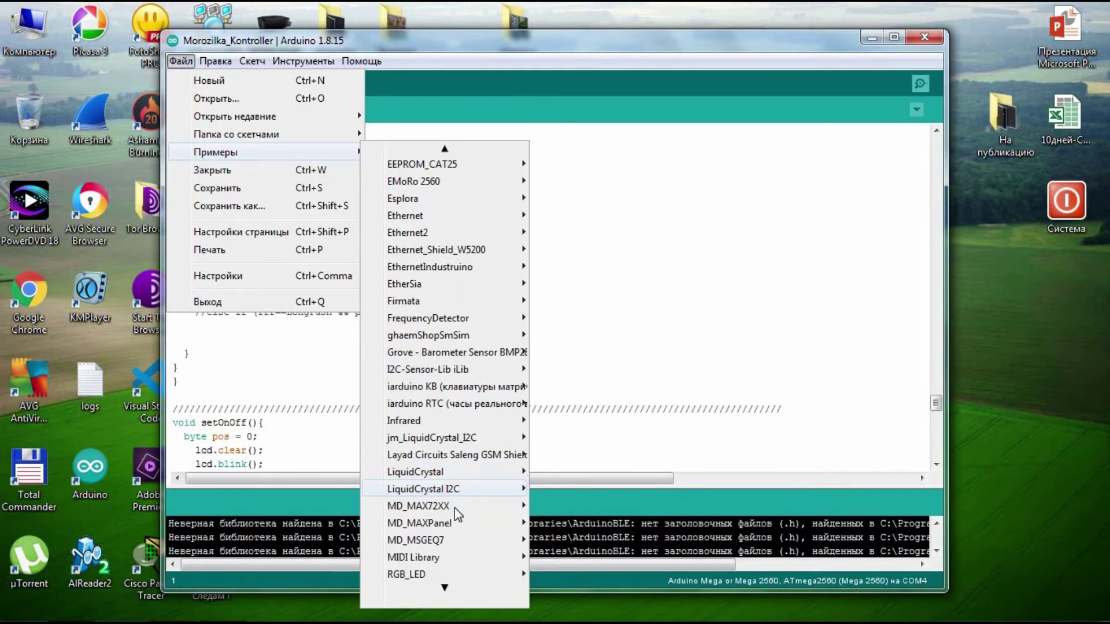
{"action": "scroll", "coordinate": [455, 507], "scroll_direction": "down", "scroll_amount": 15}
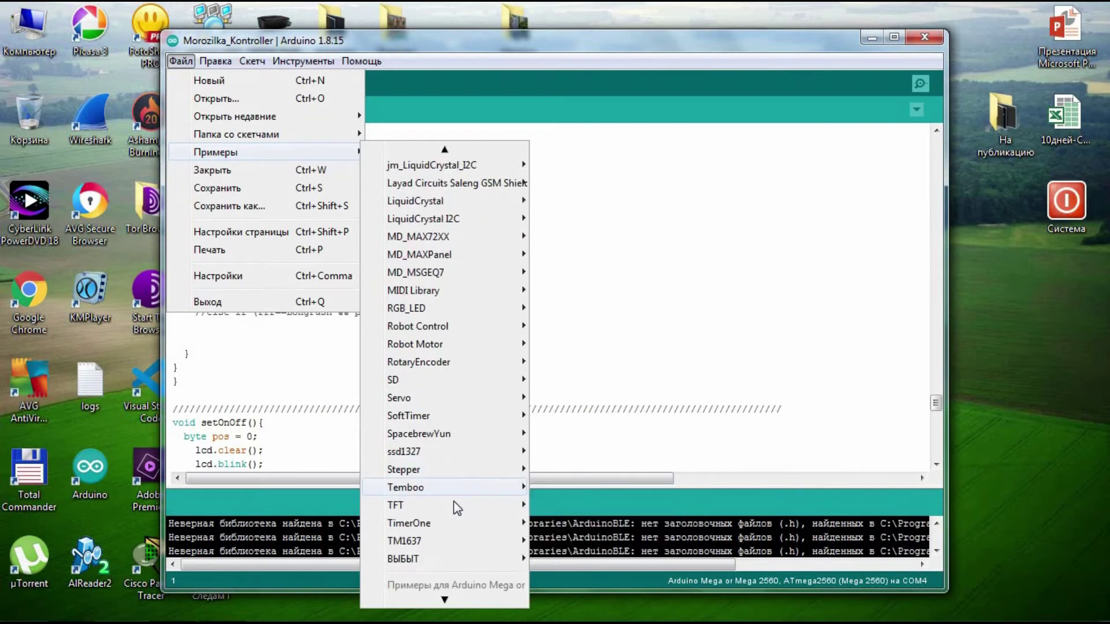
{"action": "scroll", "coordinate": [455, 508], "scroll_direction": "down", "scroll_amount": 13}
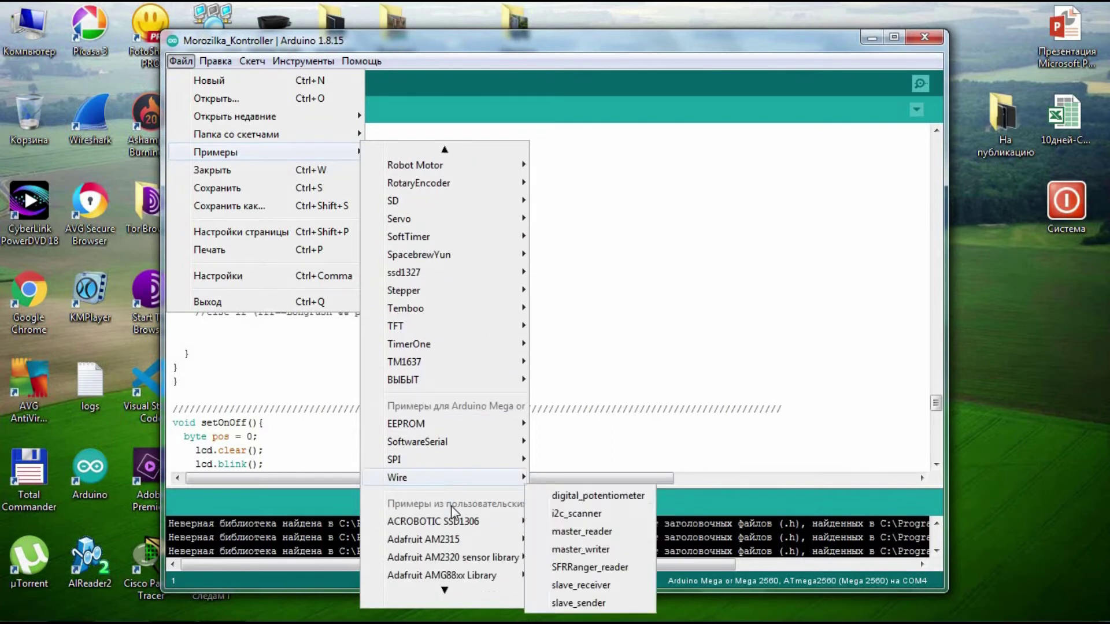
Find the EncButton library among the custom library examples and review its sketches, such as callbackISR and tickMode
{"action": "scroll", "coordinate": [451, 509], "scroll_direction": "down", "scroll_amount": 20}
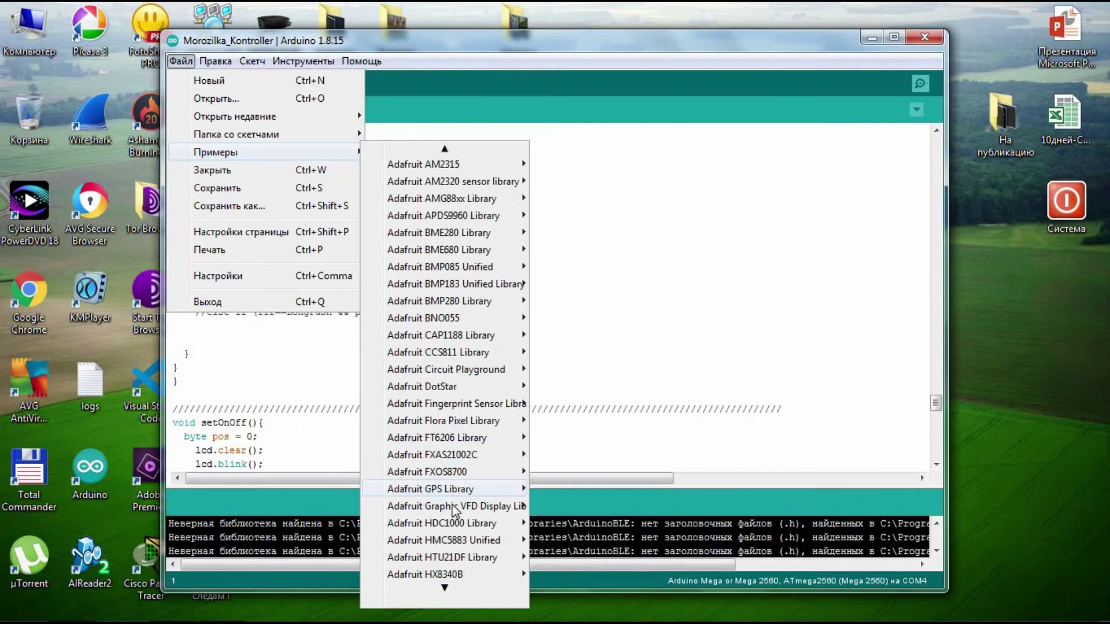
{"action": "scroll", "coordinate": [453, 509], "scroll_direction": "down", "scroll_amount": 20}
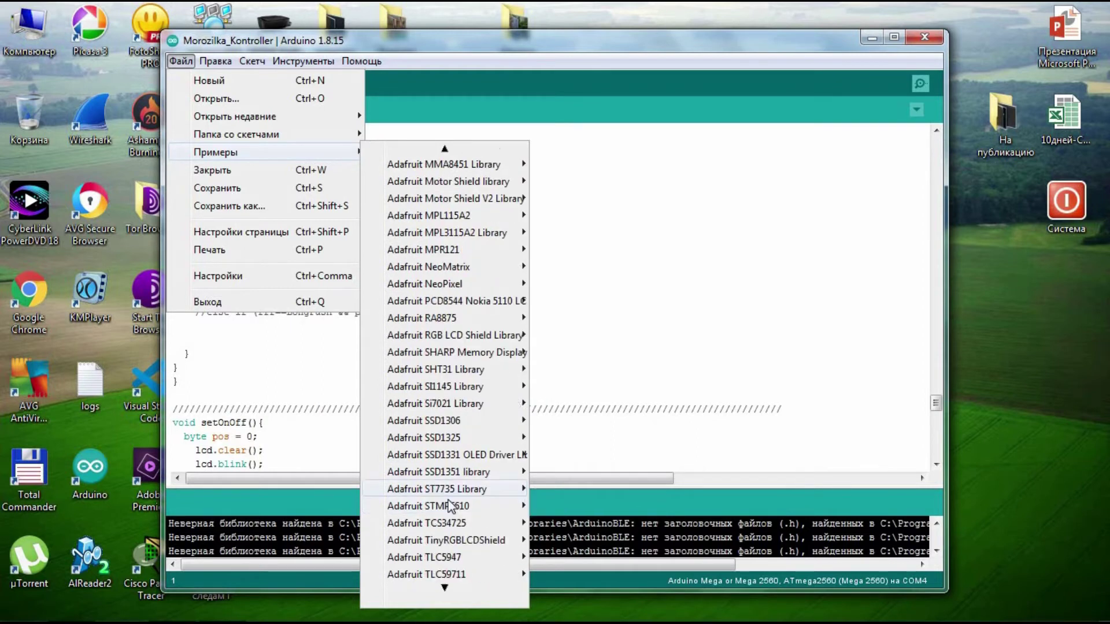
{"action": "scroll", "coordinate": [446, 504], "scroll_direction": "down", "scroll_amount": 9}
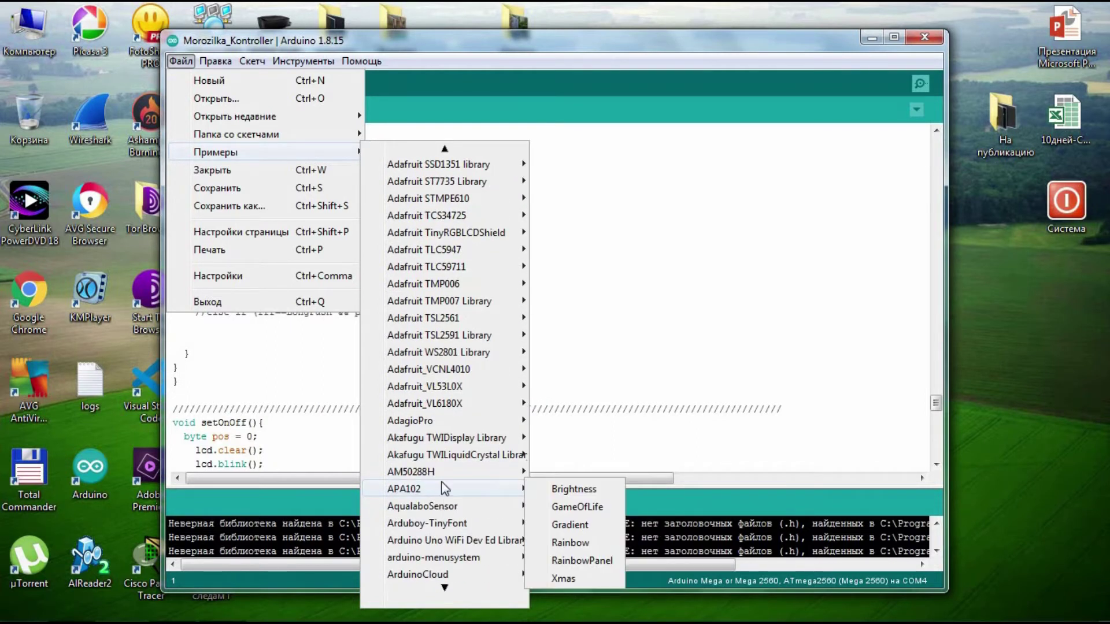
{"action": "scroll", "coordinate": [448, 517], "scroll_direction": "down", "scroll_amount": 5}
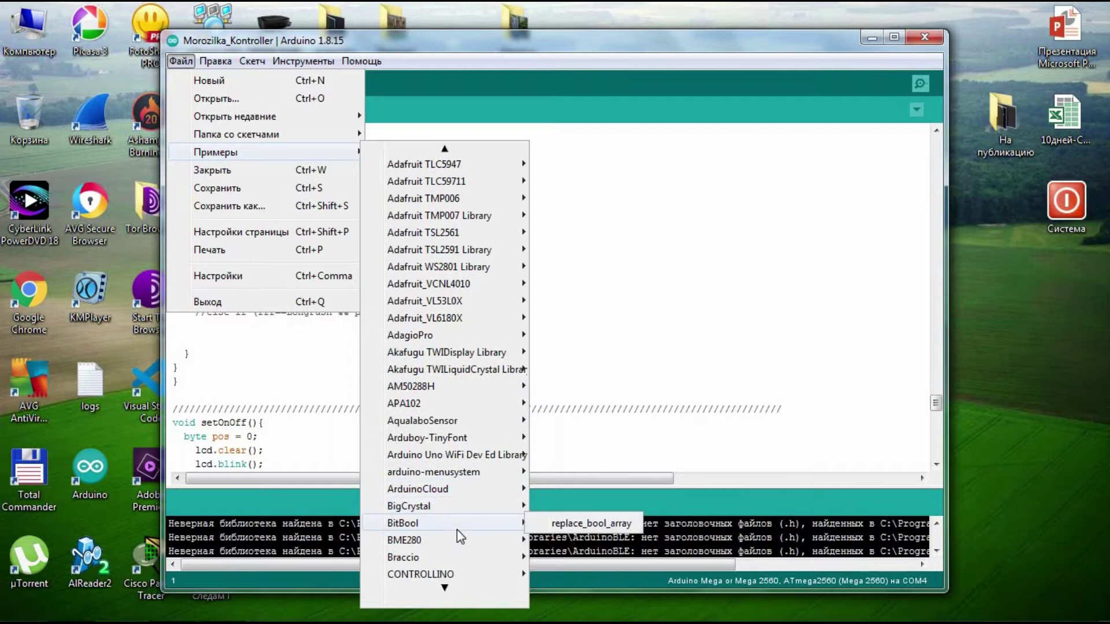
{"action": "scroll", "coordinate": [460, 499], "scroll_direction": "down", "scroll_amount": 4}
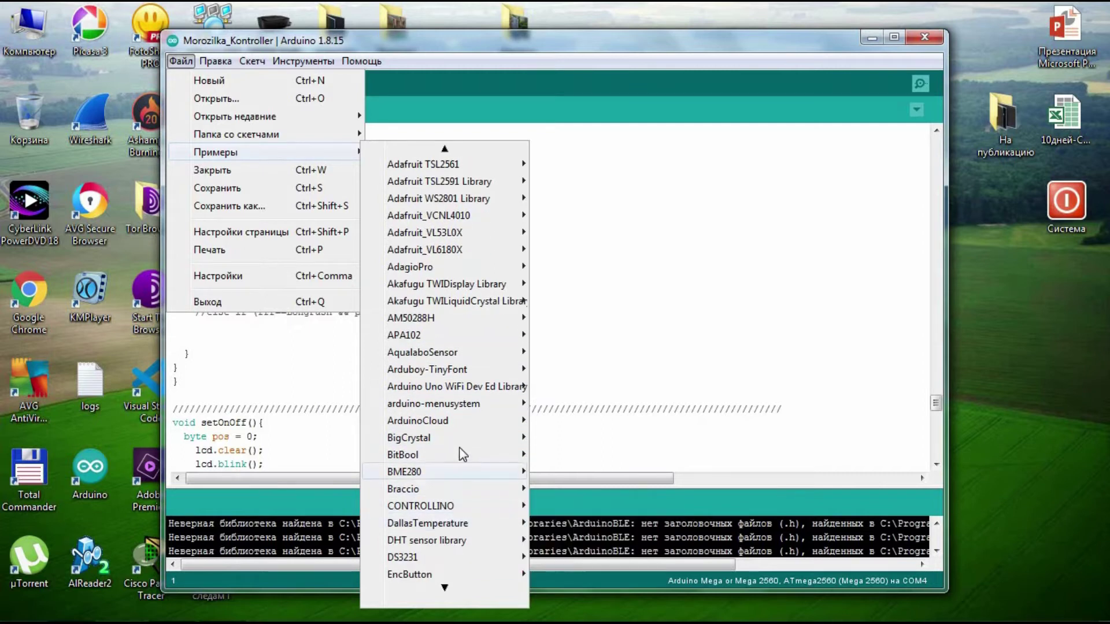
{"action": "mouse_move", "coordinate": [473, 428]}
{"action": "scroll", "coordinate": [461, 508], "scroll_direction": "down", "scroll_amount": 5}
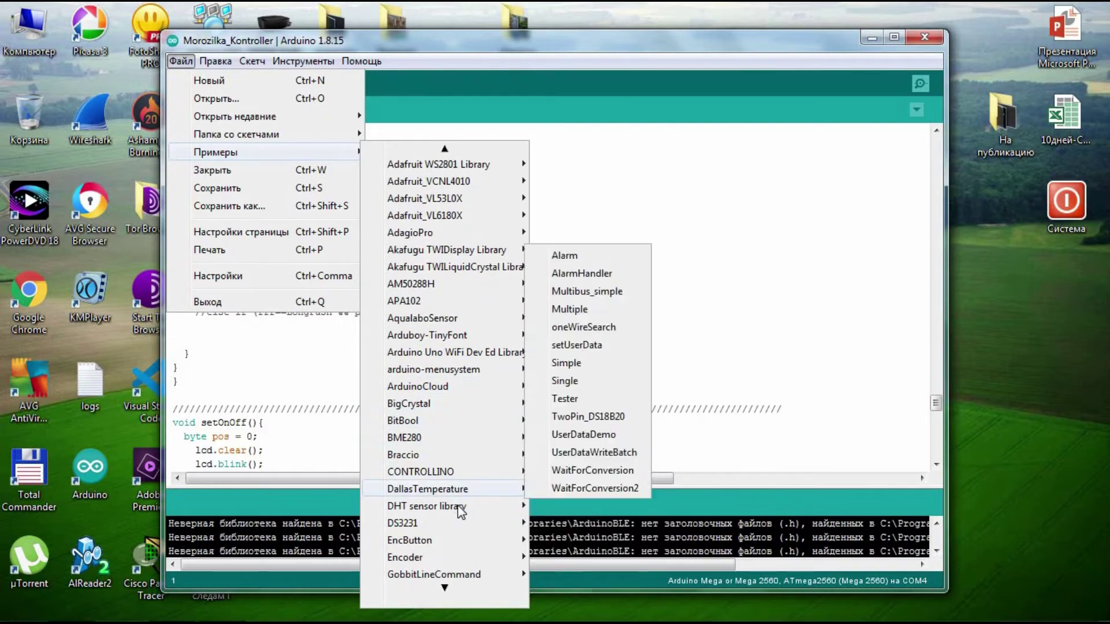
{"action": "scroll", "coordinate": [462, 508], "scroll_direction": "down", "scroll_amount": 3}
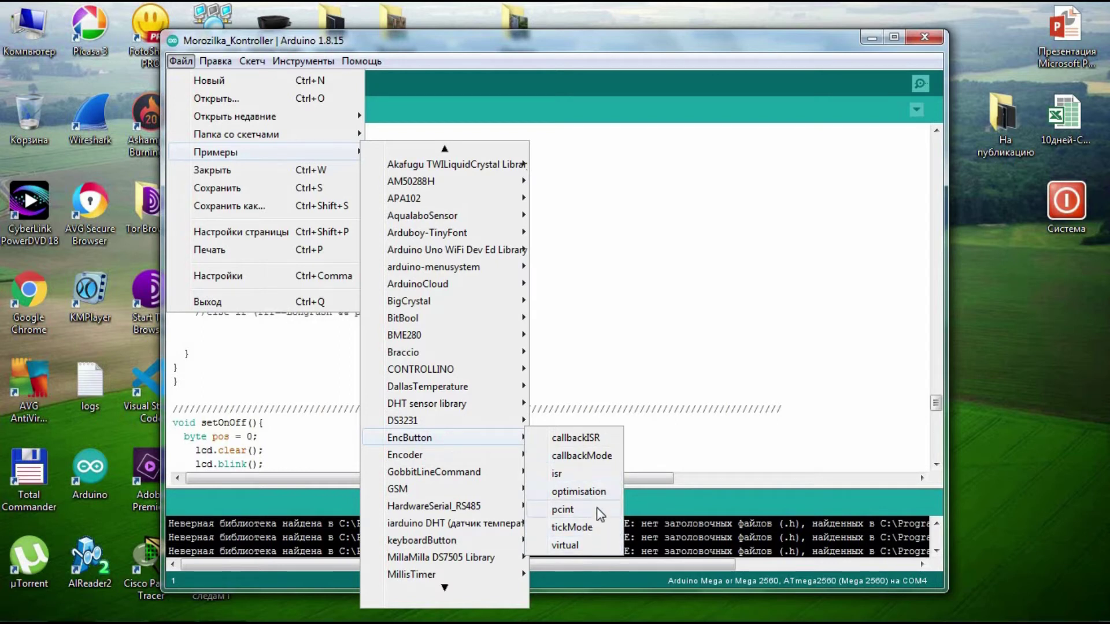
{"action": "left_click", "coordinate": [594, 442]}
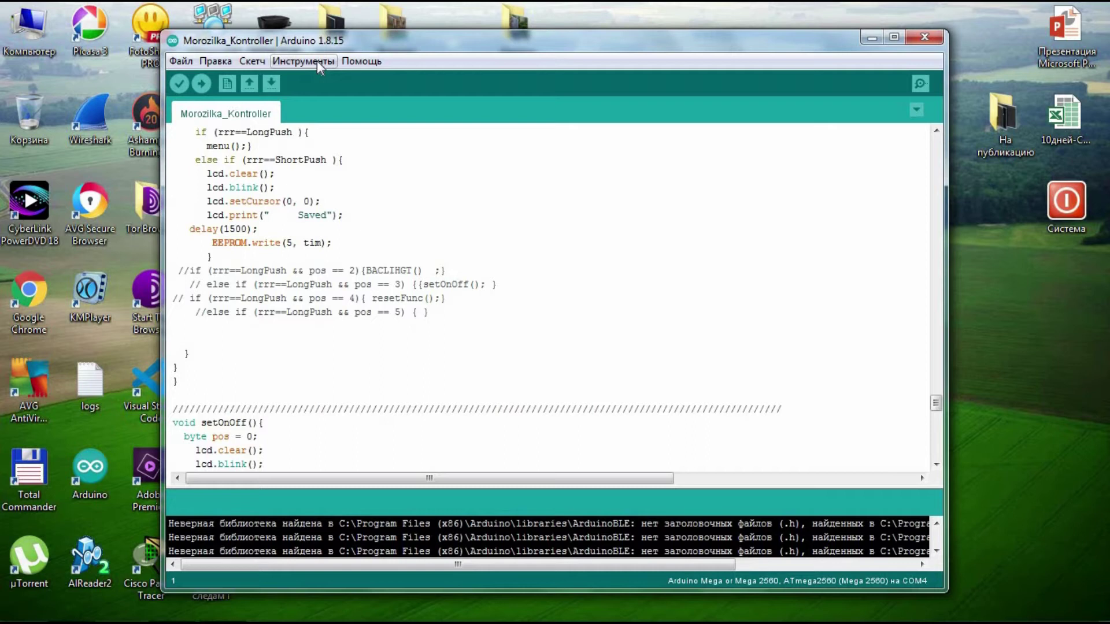
Review the available boards, the serial port and the programmer options for the Arduino Mega, leaving the current selections in place
{"action": "left_click", "coordinate": [317, 61]}
{"action": "mouse_move", "coordinate": [457, 259]}
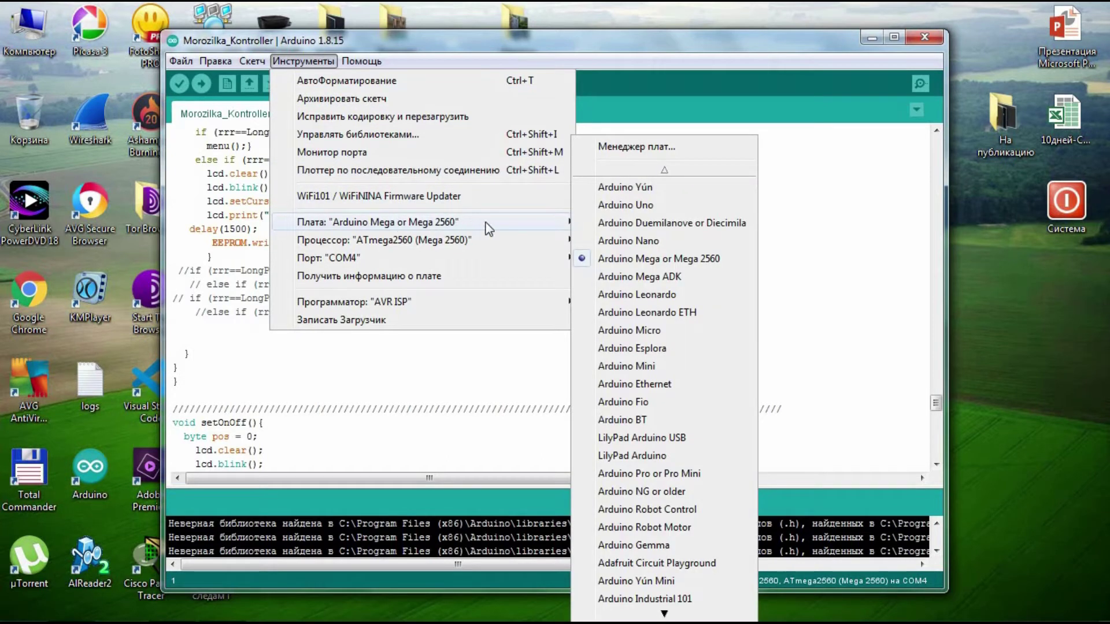
{"action": "mouse_move", "coordinate": [567, 232]}
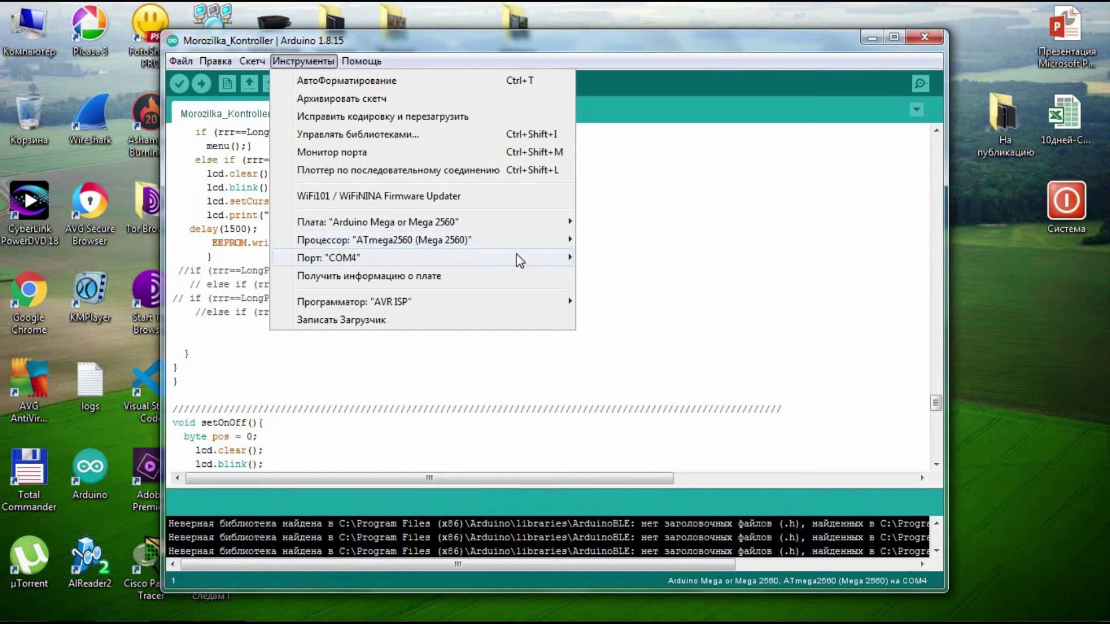
{"action": "mouse_move", "coordinate": [515, 255]}
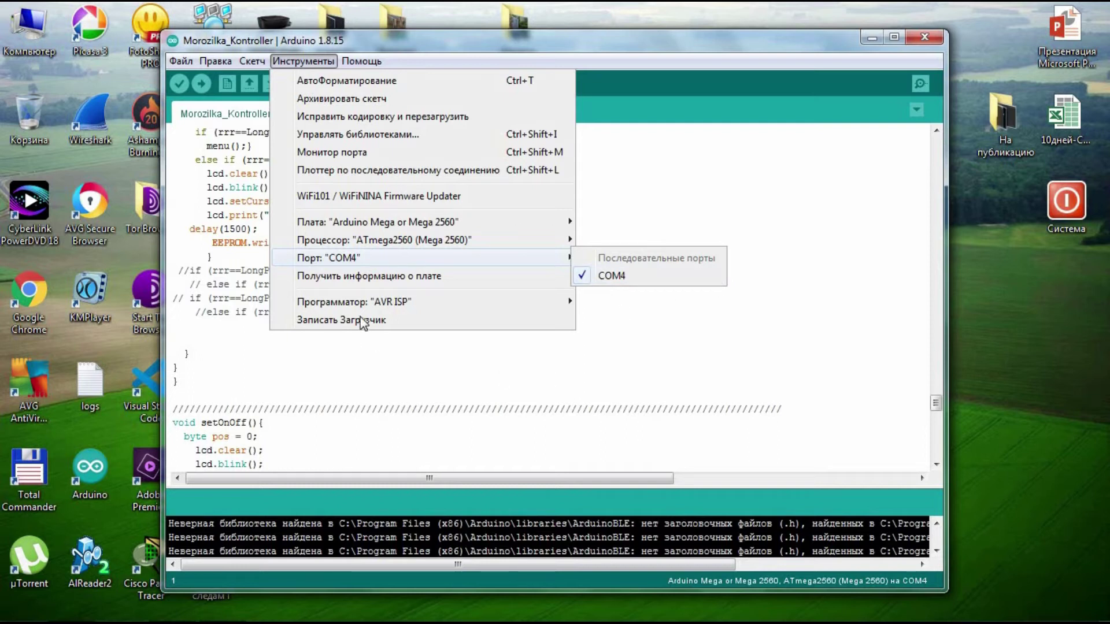
{"action": "mouse_move", "coordinate": [414, 313]}
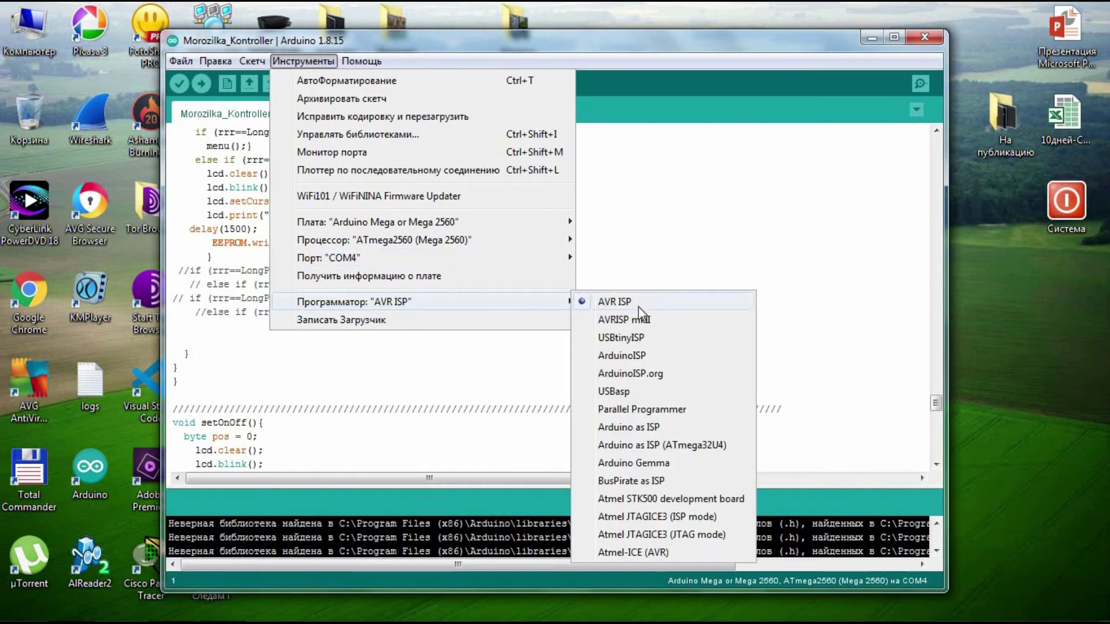
{"action": "left_click", "coordinate": [498, 344]}
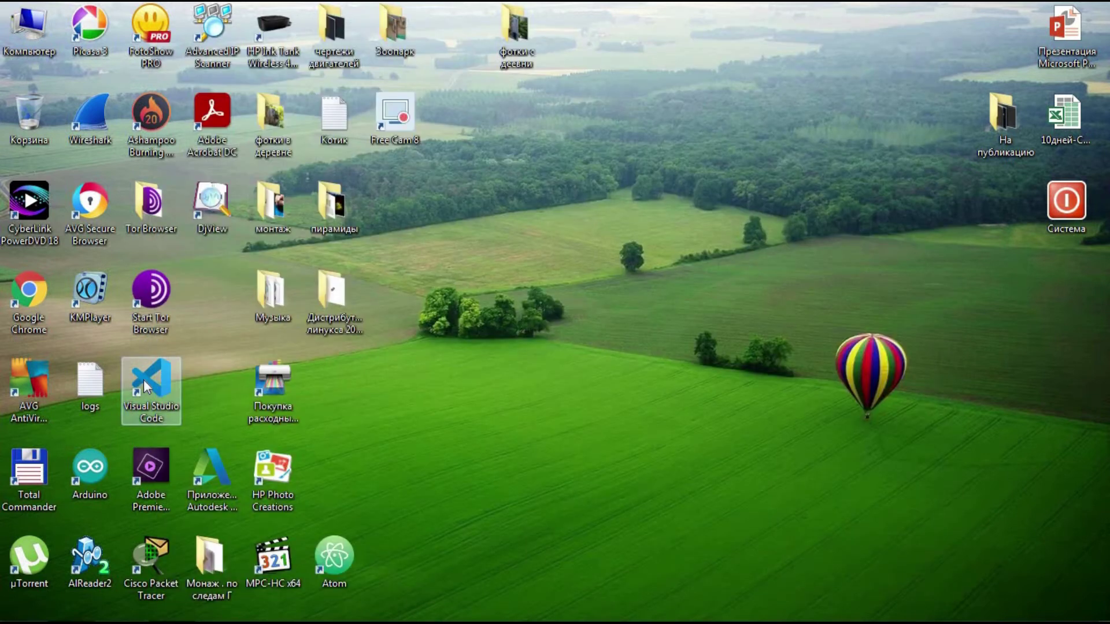
Switch to Visual Studio Code, close the settings page and maximize the window with the BlinkWithoutDelay.ino sketch
{"action": "double_click", "coordinate": [143, 379]}
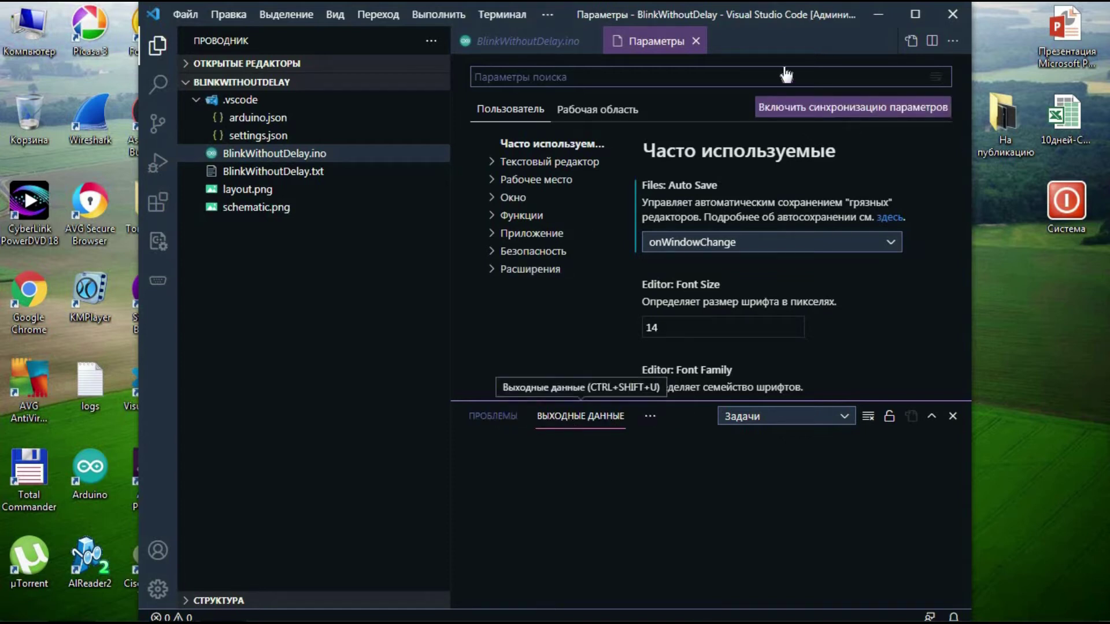
{"action": "left_click", "coordinate": [696, 41]}
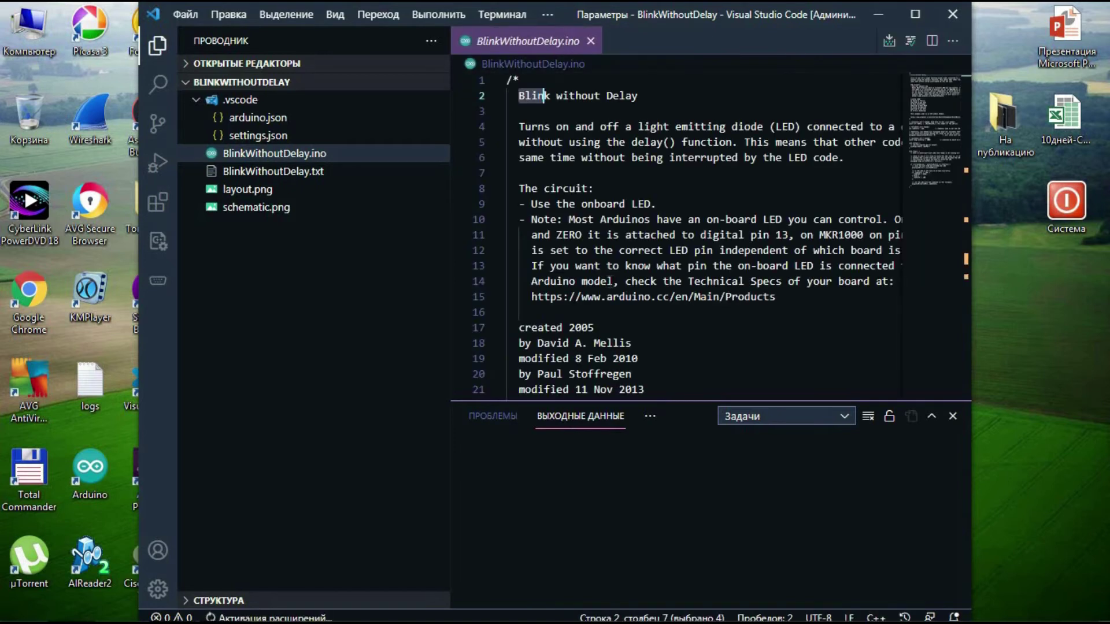
{"action": "left_click", "coordinate": [915, 14]}
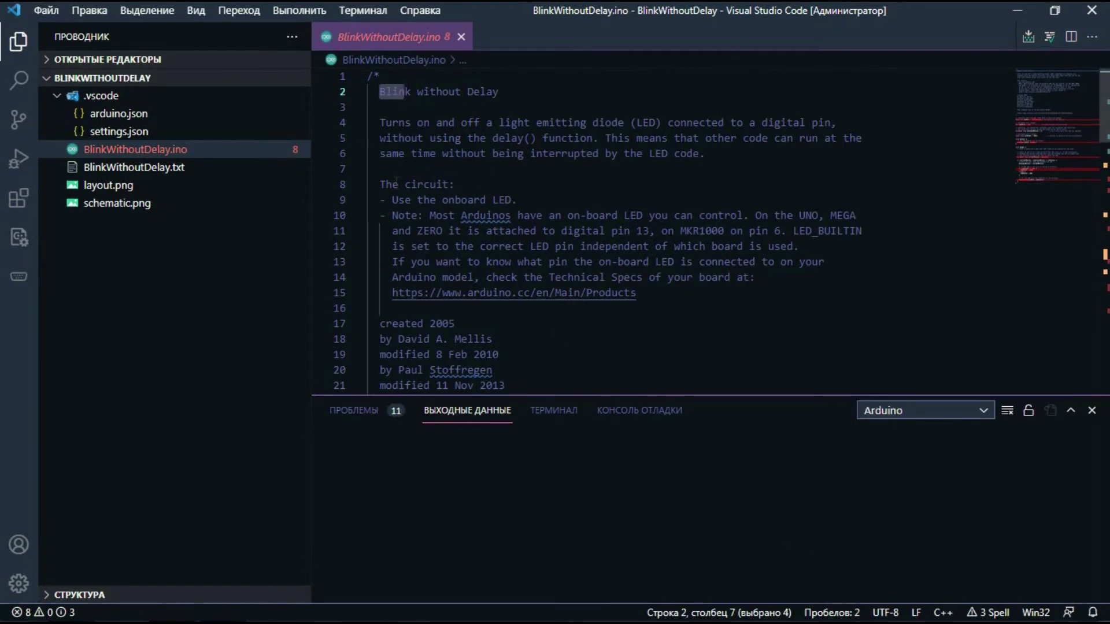
Display the problem details for LED_BUILTIN in the ledPin declaration and inspect the underlined LOW value of ledState
{"action": "left_click", "coordinate": [392, 184]}
{"action": "scroll", "coordinate": [447, 204], "scroll_direction": "down", "scroll_amount": 7}
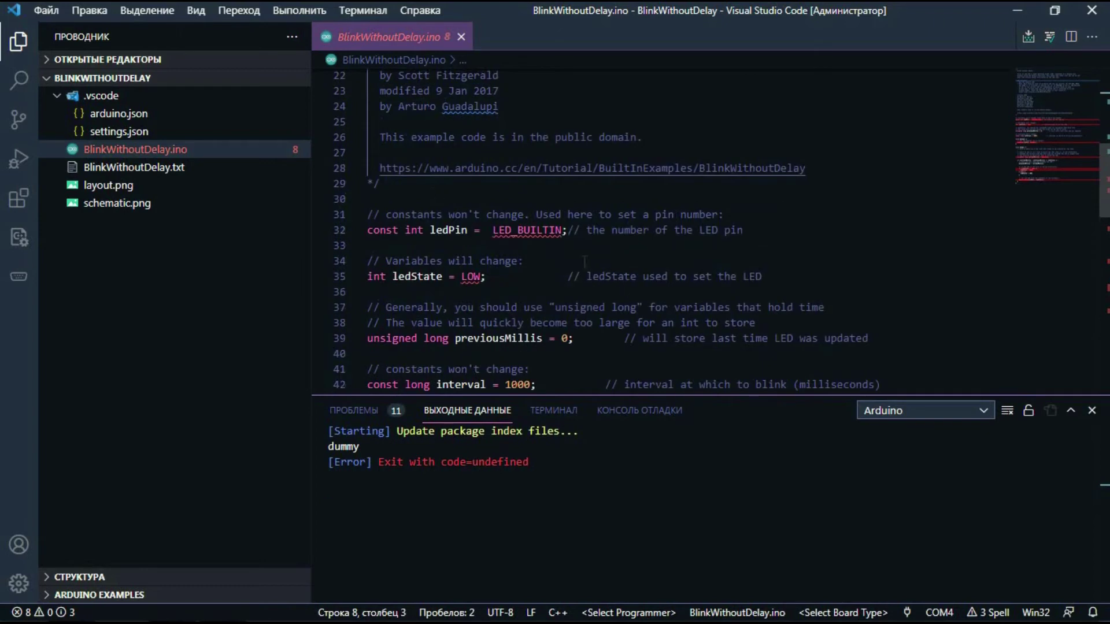
{"action": "scroll", "coordinate": [580, 258], "scroll_direction": "down", "scroll_amount": 2}
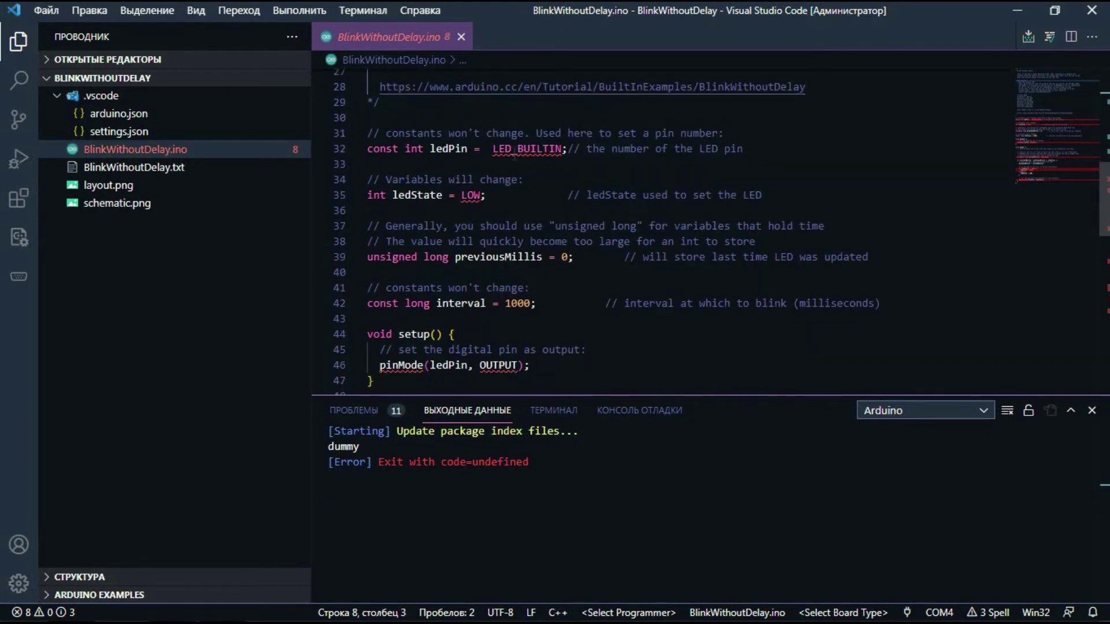
{"action": "mouse_move", "coordinate": [514, 157]}
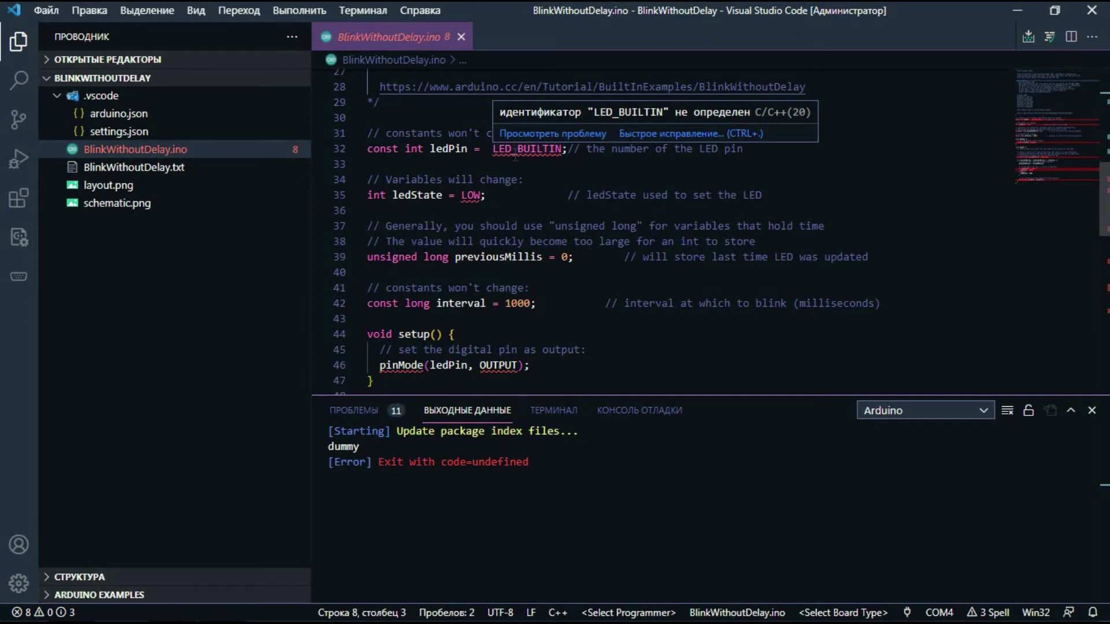
{"action": "left_click", "coordinate": [527, 134]}
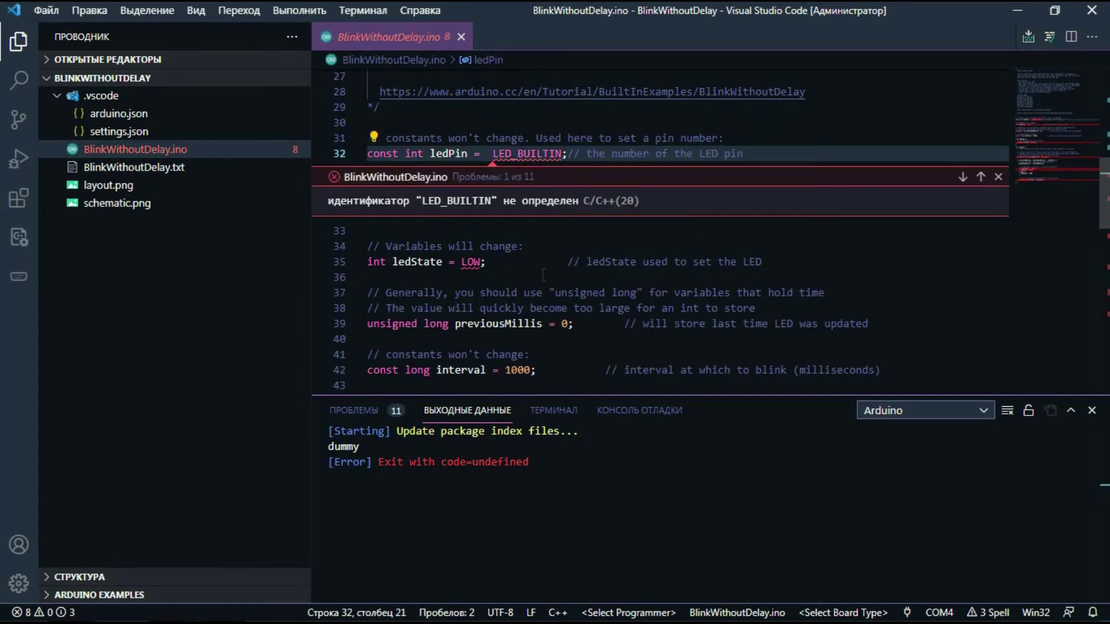
{"action": "left_click", "coordinate": [474, 263]}
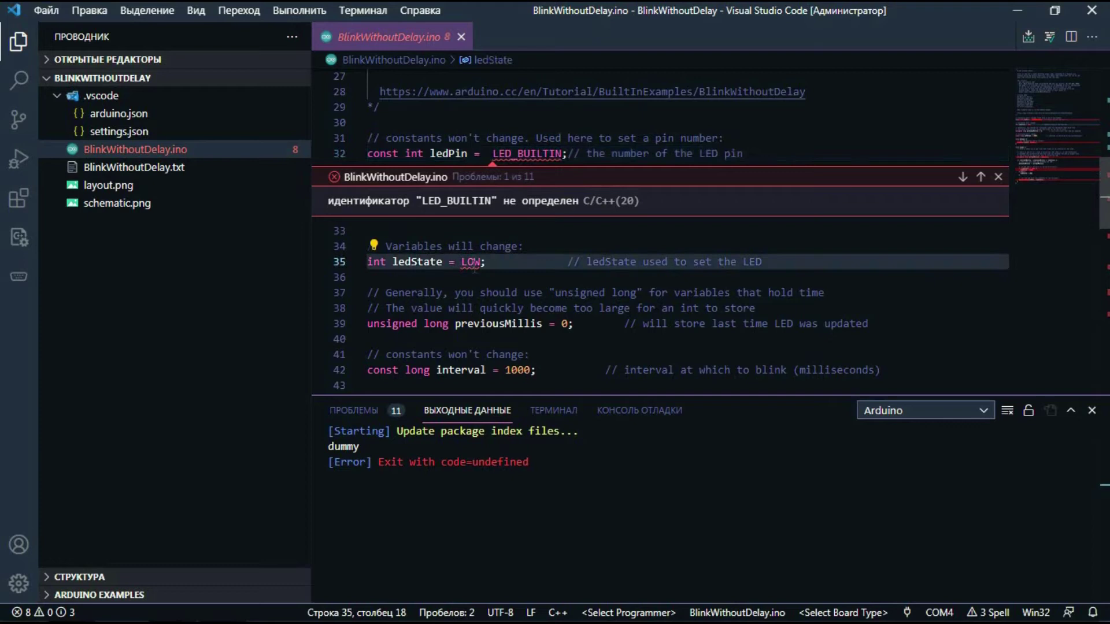
{"action": "mouse_move", "coordinate": [474, 267]}
Read through the setup and loop functions to the end of the sketch and return to the ledState declaration
{"action": "scroll", "coordinate": [601, 347], "scroll_direction": "down", "scroll_amount": 5}
{"action": "scroll", "coordinate": [598, 341], "scroll_direction": "down", "scroll_amount": 1}
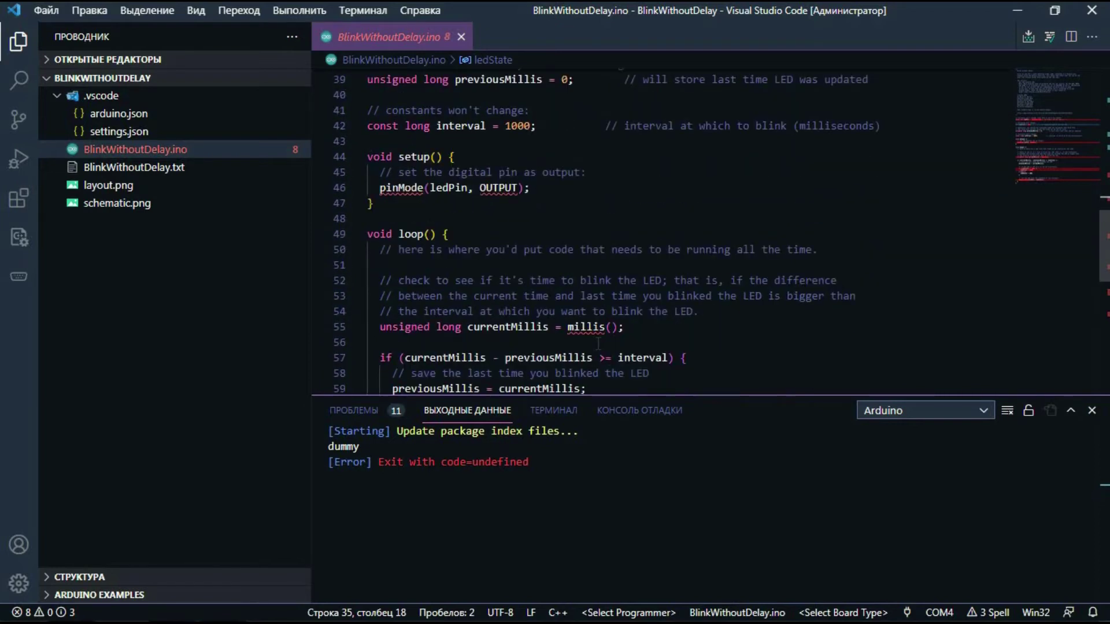
{"action": "scroll", "coordinate": [570, 320], "scroll_direction": "down", "scroll_amount": 8}
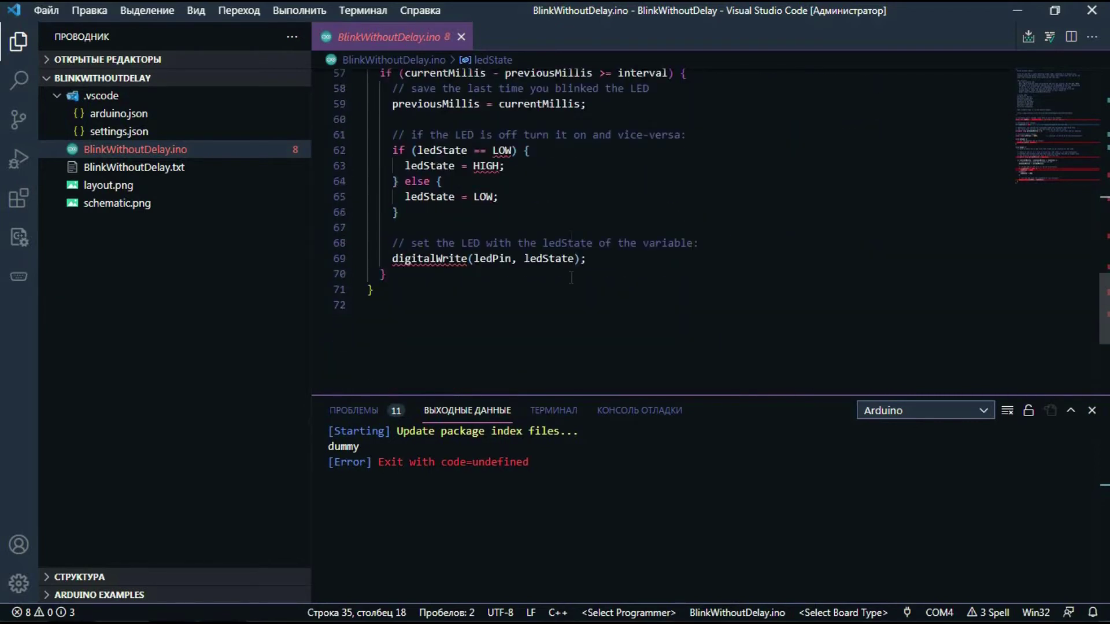
{"action": "scroll", "coordinate": [569, 275], "scroll_direction": "up", "scroll_amount": 4}
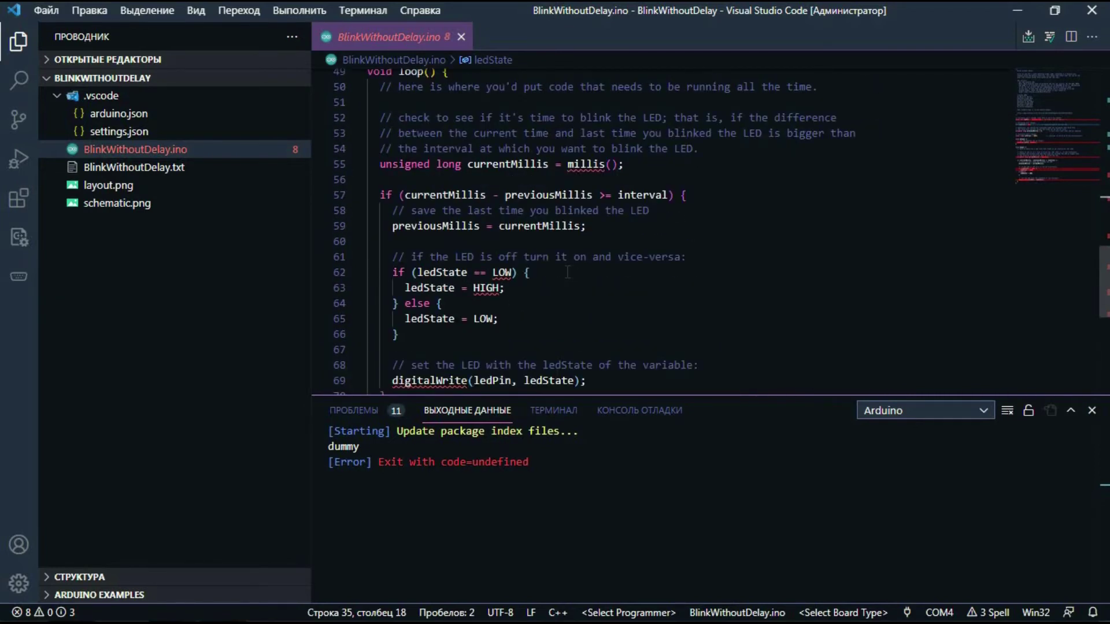
{"action": "scroll", "coordinate": [567, 272], "scroll_direction": "up", "scroll_amount": 5}
{"action": "key", "text": "shift+F8"}
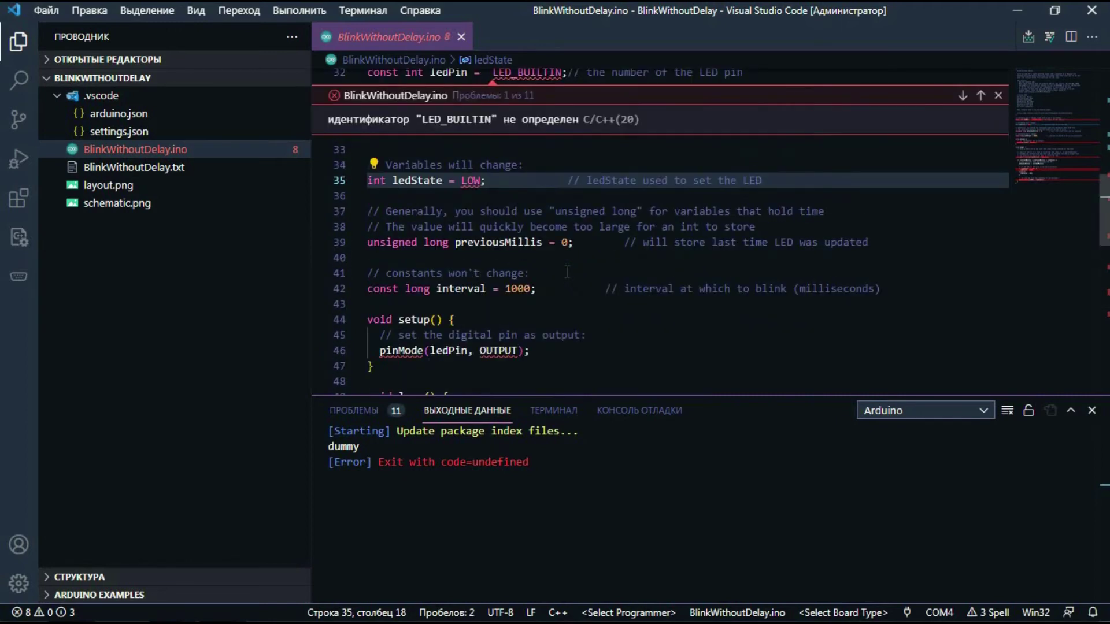
Look through the installed extensions, from the Arduino ones to C/C++, C++ Intellisense and Code Spell Checker
{"action": "left_click", "coordinate": [19, 203]}
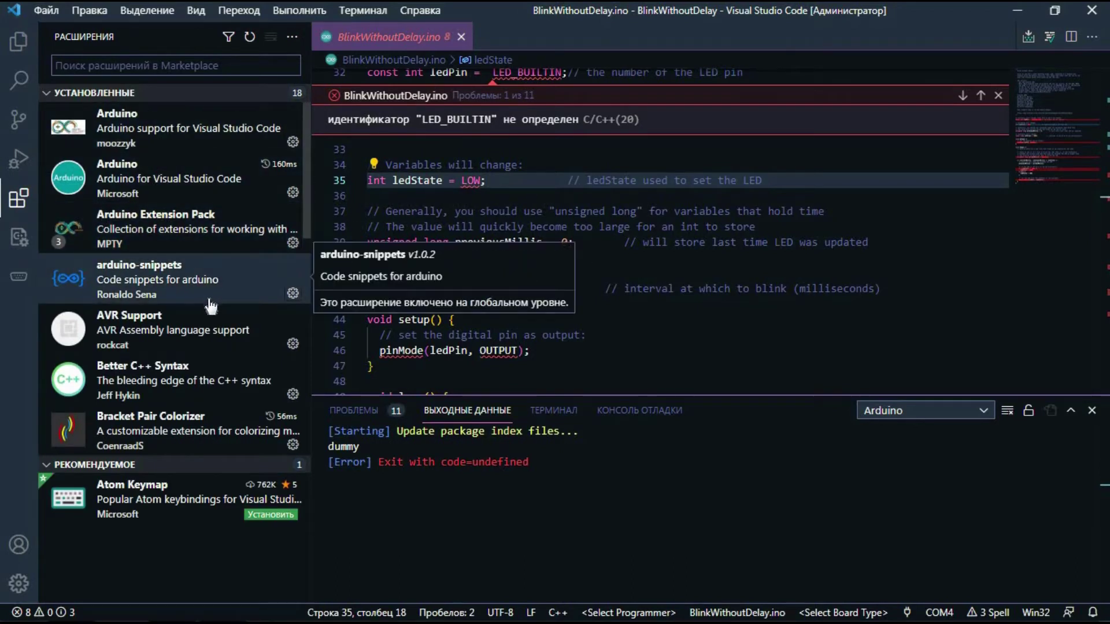
{"action": "scroll", "coordinate": [212, 308], "scroll_direction": "down", "scroll_amount": 3}
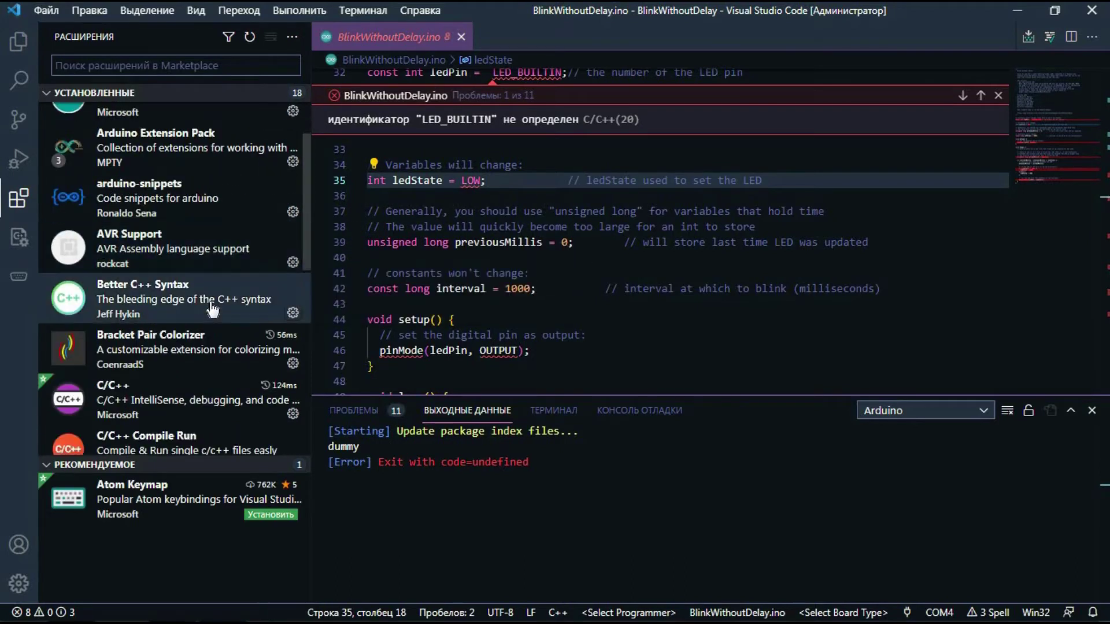
{"action": "scroll", "coordinate": [211, 308], "scroll_direction": "down", "scroll_amount": 3}
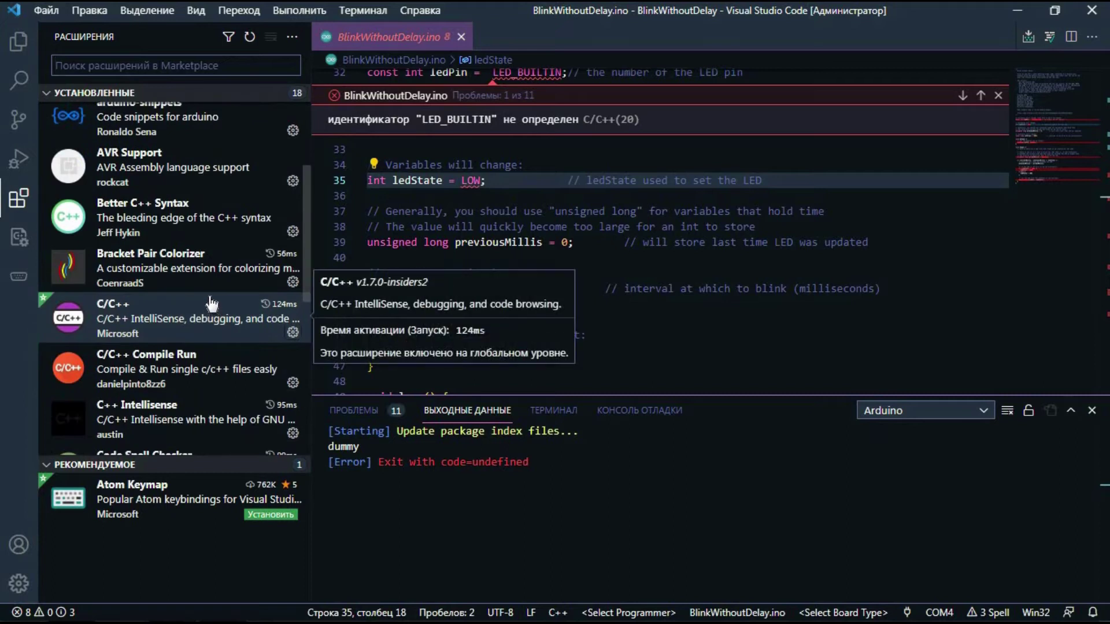
{"action": "scroll", "coordinate": [212, 306], "scroll_direction": "down", "scroll_amount": 1}
{"action": "scroll", "coordinate": [218, 339], "scroll_direction": "down", "scroll_amount": 1}
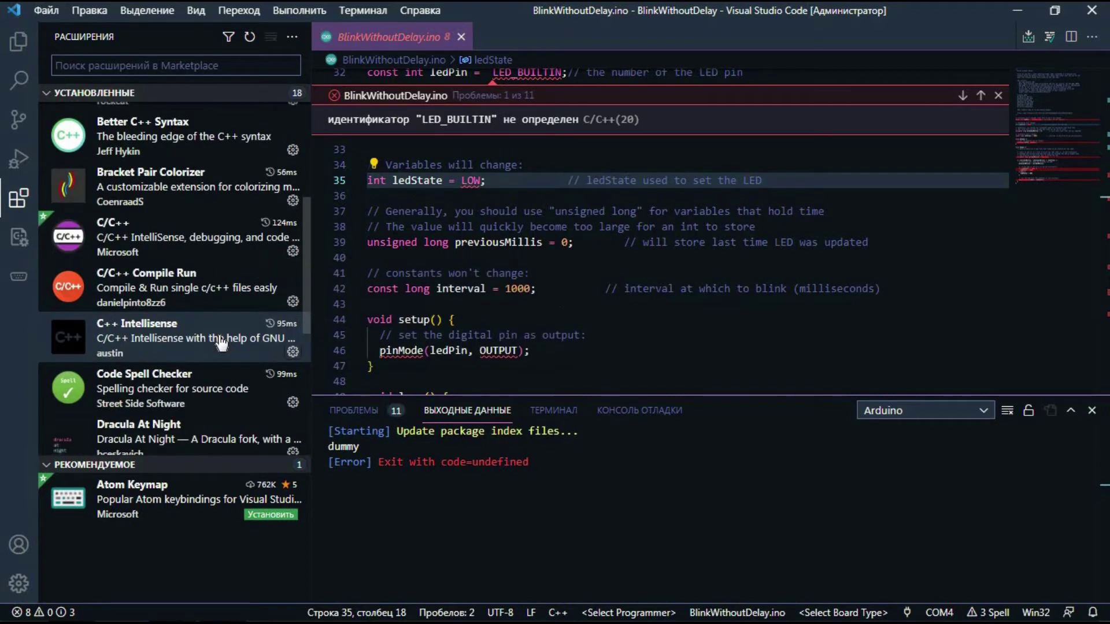
{"action": "mouse_move", "coordinate": [117, 335]}
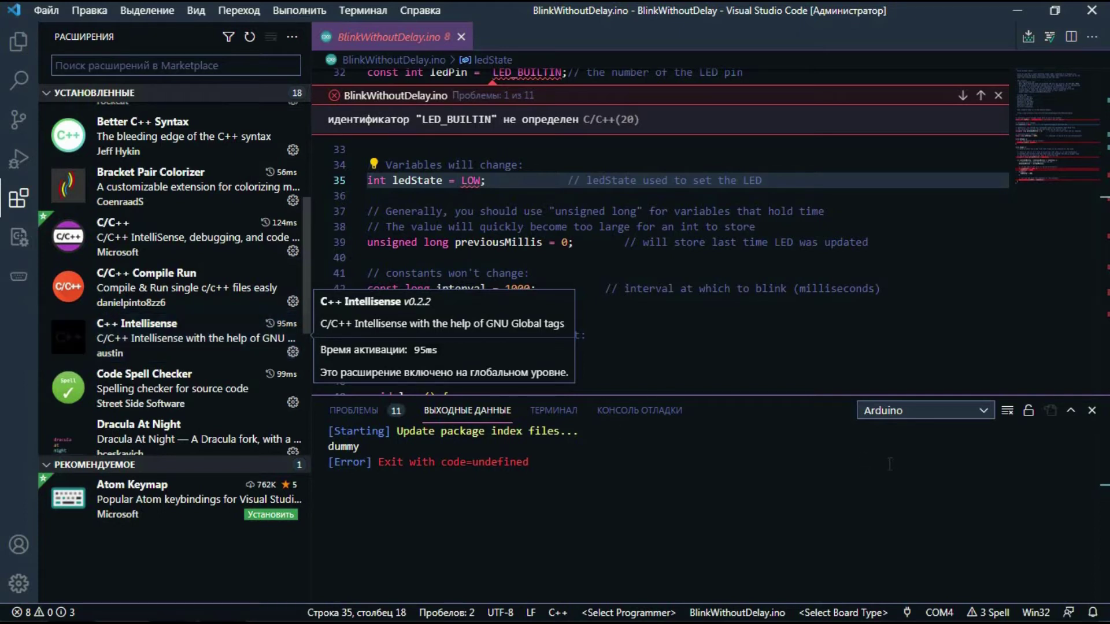
Examine the syntax coloring and underlined identifiers across the whole BlinkWithoutDelay sketch, finishing at its header comment
{"action": "scroll", "coordinate": [578, 358], "scroll_direction": "down", "scroll_amount": 6}
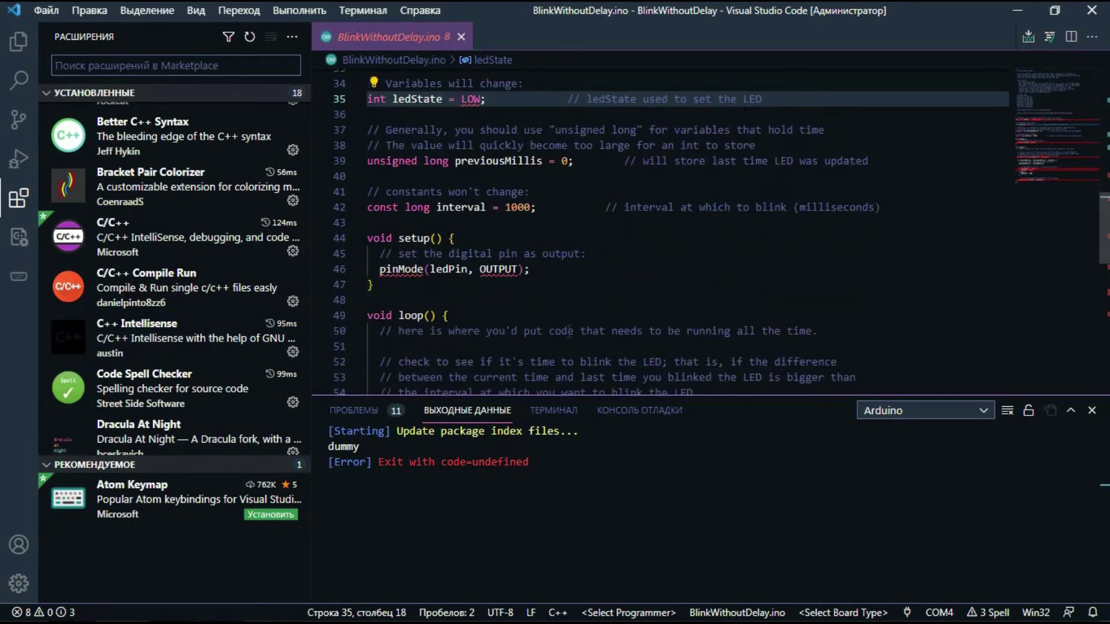
{"action": "scroll", "coordinate": [563, 326], "scroll_direction": "down", "scroll_amount": 7}
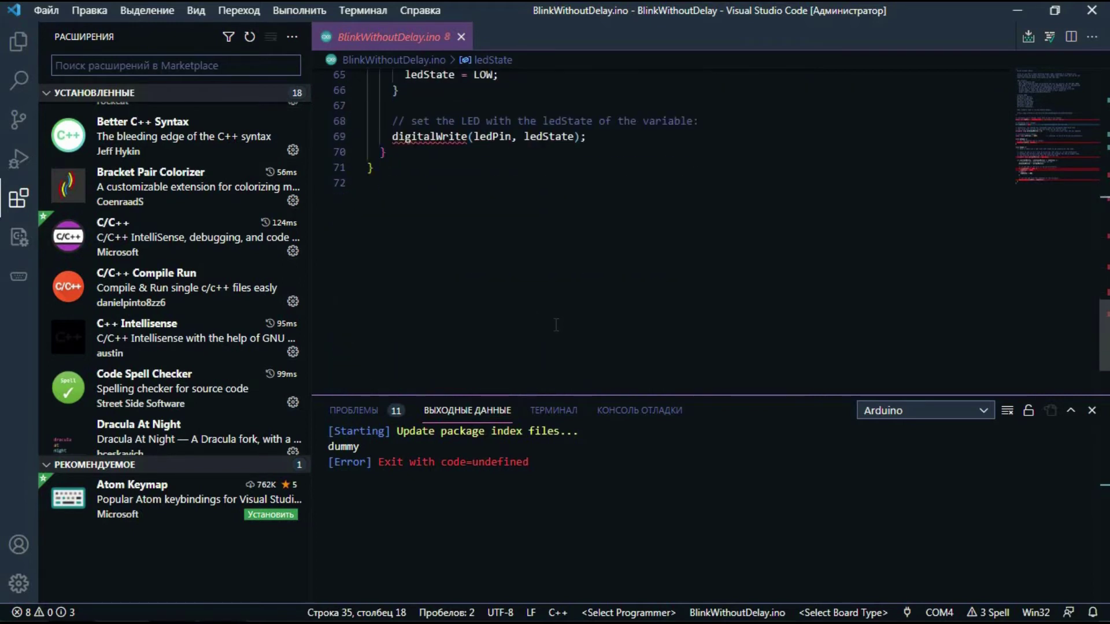
{"action": "scroll", "coordinate": [554, 325], "scroll_direction": "up", "scroll_amount": 12}
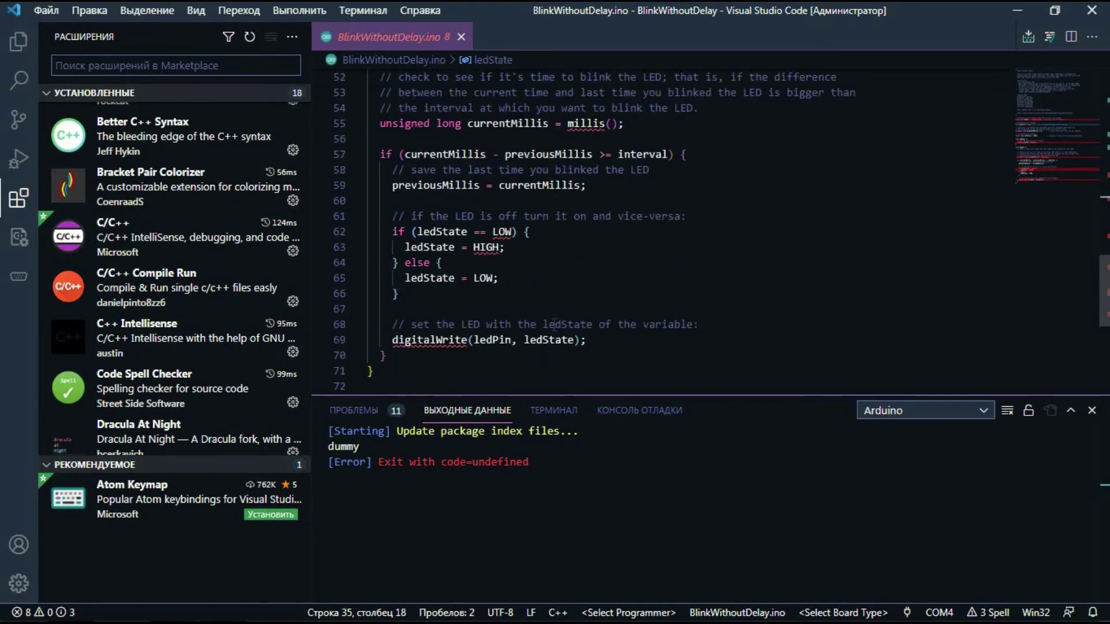
{"action": "scroll", "coordinate": [555, 325], "scroll_direction": "up", "scroll_amount": 5}
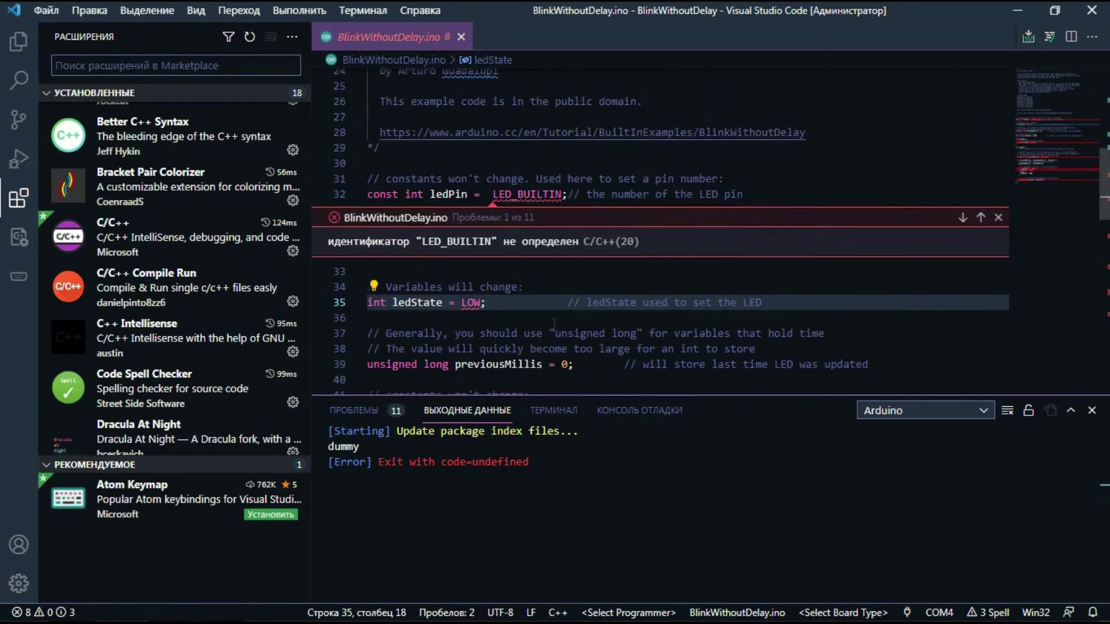
{"action": "scroll", "coordinate": [554, 323], "scroll_direction": "down", "scroll_amount": 2}
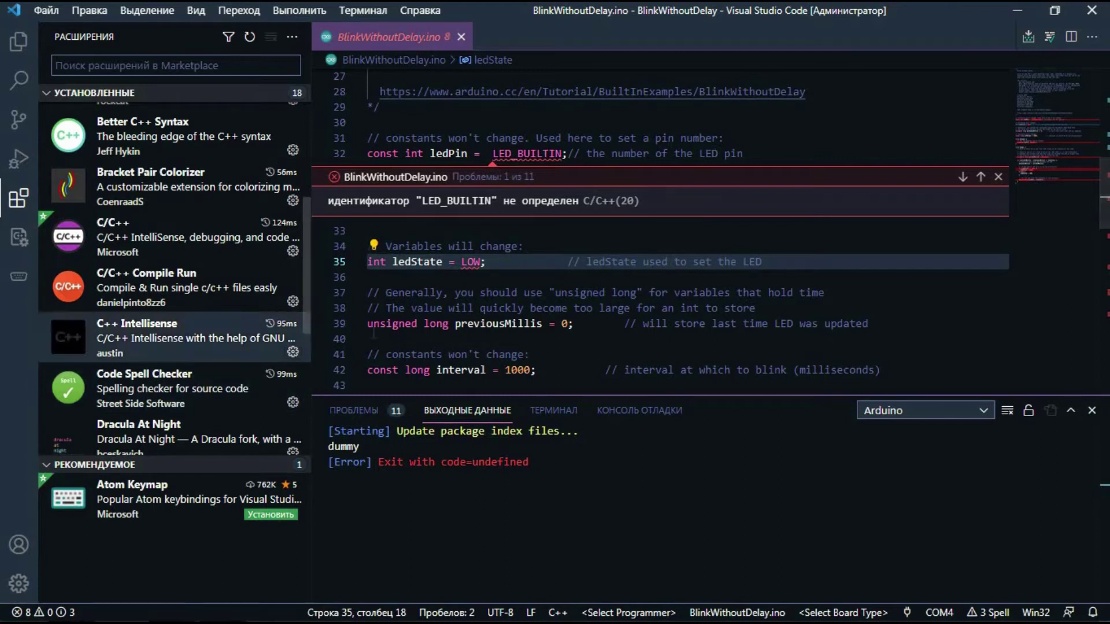
{"action": "scroll", "coordinate": [627, 325], "scroll_direction": "down", "scroll_amount": 3}
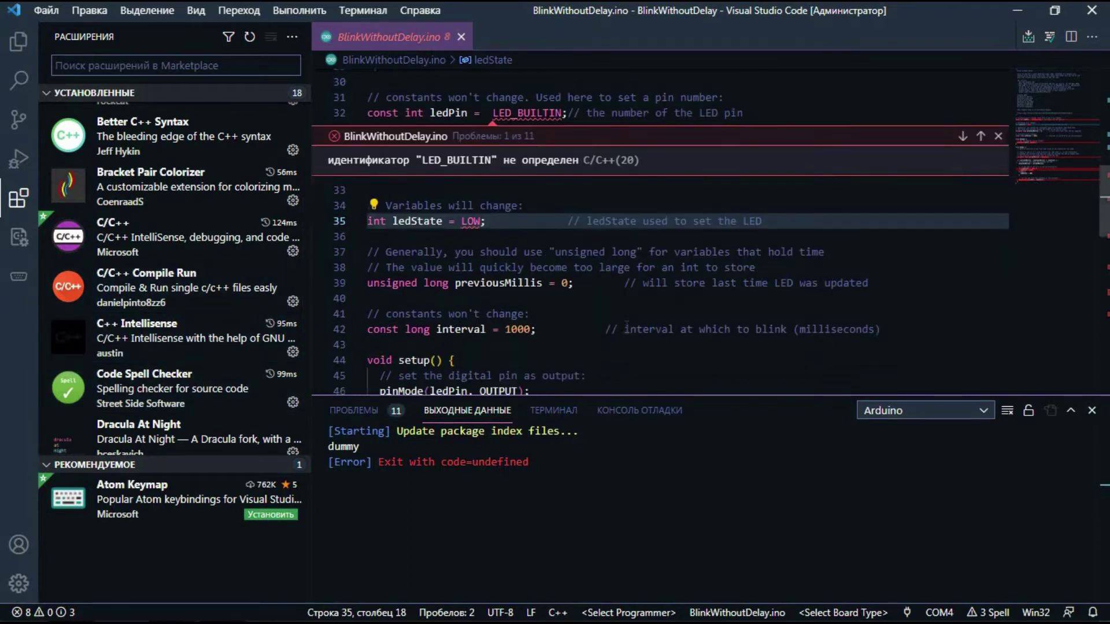
{"action": "scroll", "coordinate": [626, 326], "scroll_direction": "down", "scroll_amount": 7}
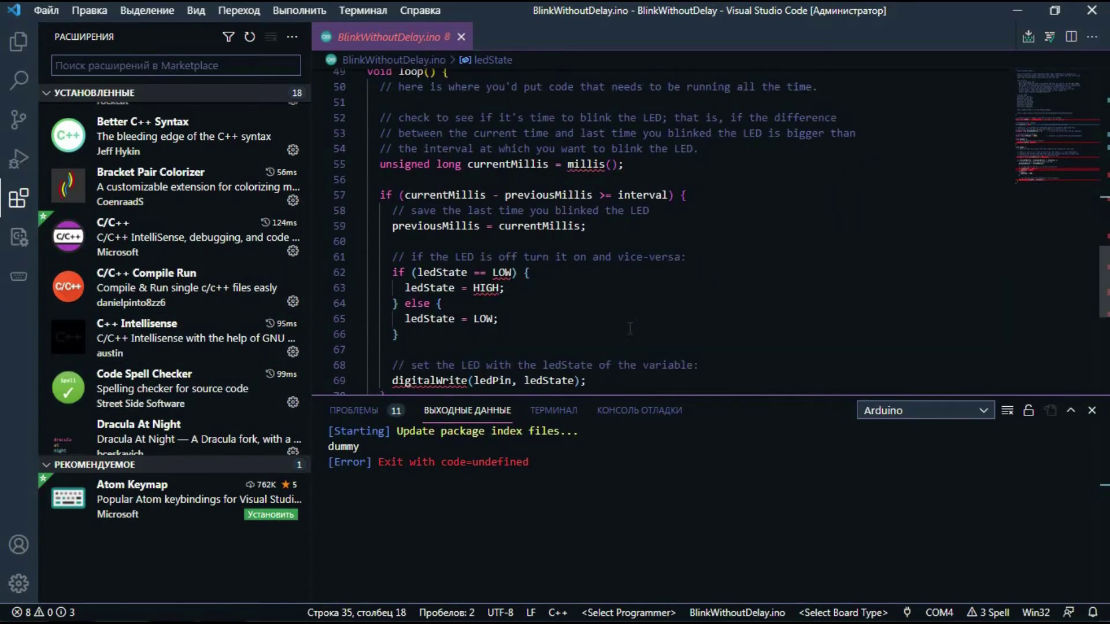
{"action": "scroll", "coordinate": [630, 328], "scroll_direction": "down", "scroll_amount": 2}
{"action": "scroll", "coordinate": [627, 326], "scroll_direction": "up", "scroll_amount": 13}
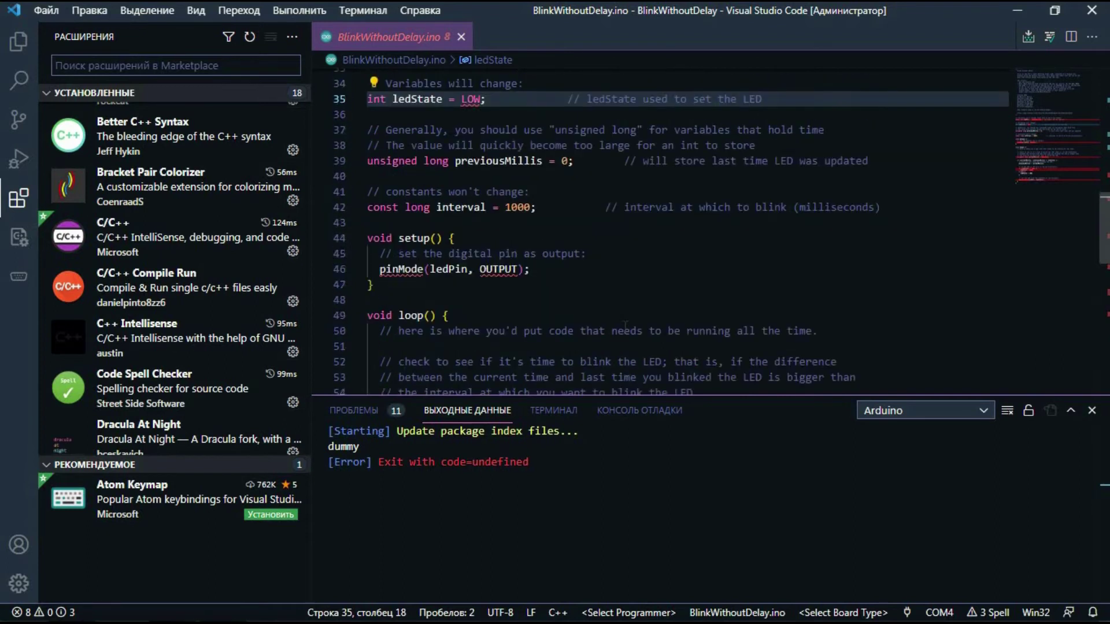
{"action": "scroll", "coordinate": [623, 321], "scroll_direction": "up", "scroll_amount": 7}
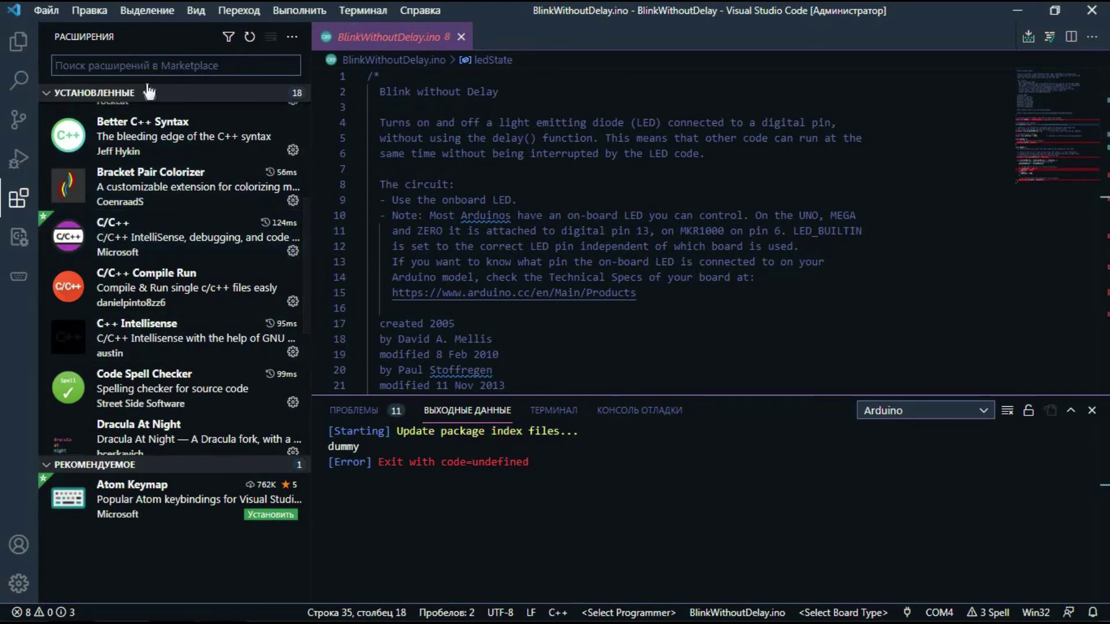
Hide the extensions list and go through the widened sketch to its last line and back to the LED_BUILTIN problem
{"action": "left_click", "coordinate": [19, 198]}
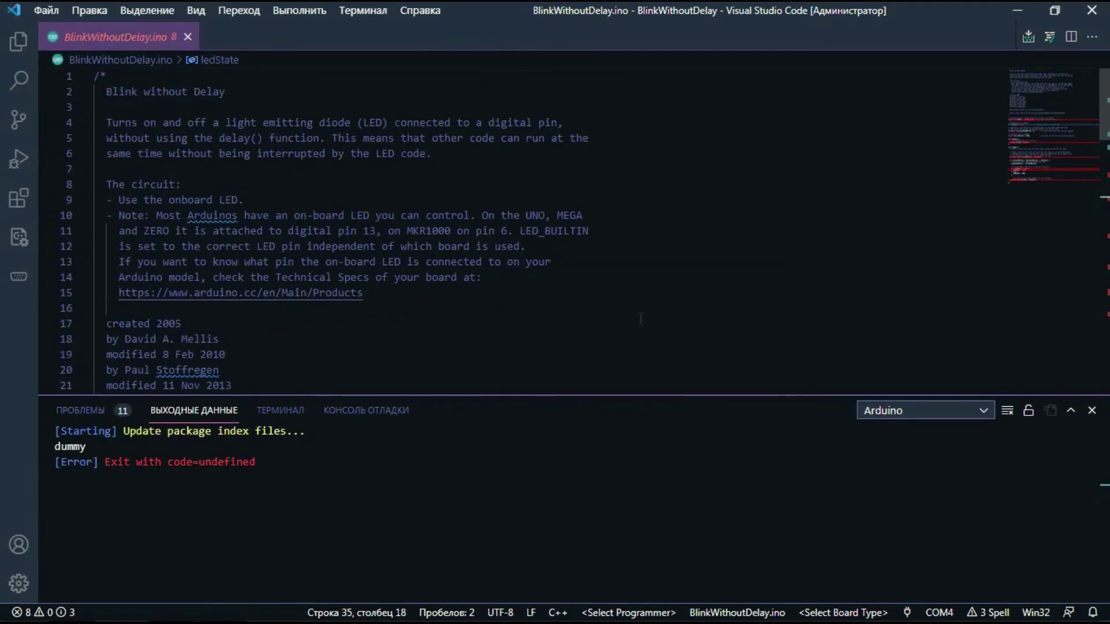
{"action": "scroll", "coordinate": [404, 217], "scroll_direction": "down", "scroll_amount": 19}
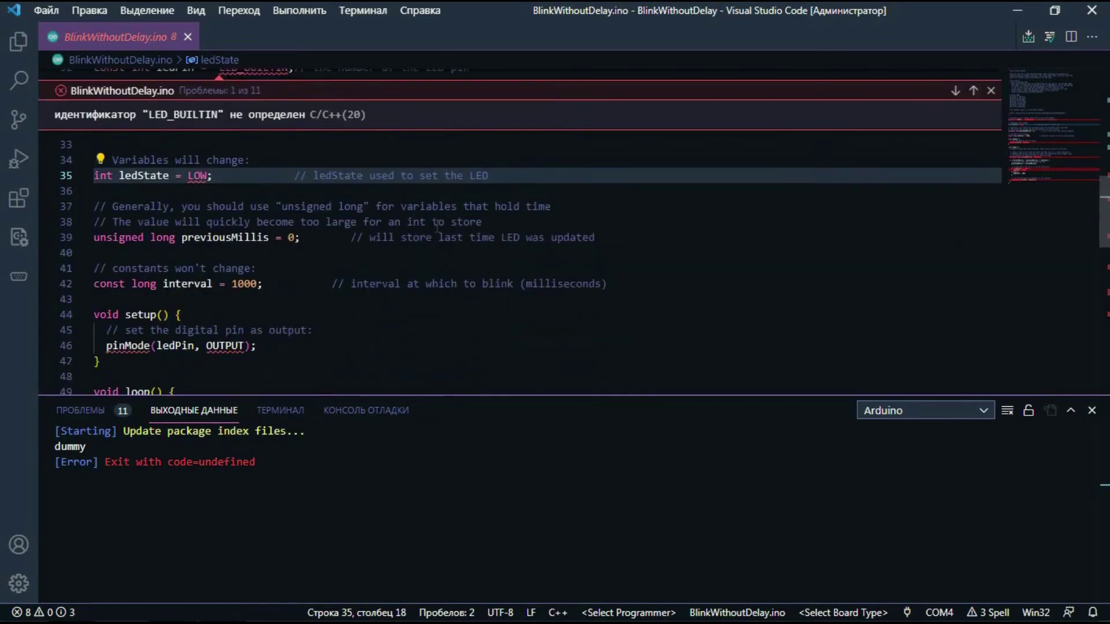
{"action": "scroll", "coordinate": [472, 212], "scroll_direction": "down", "scroll_amount": 5}
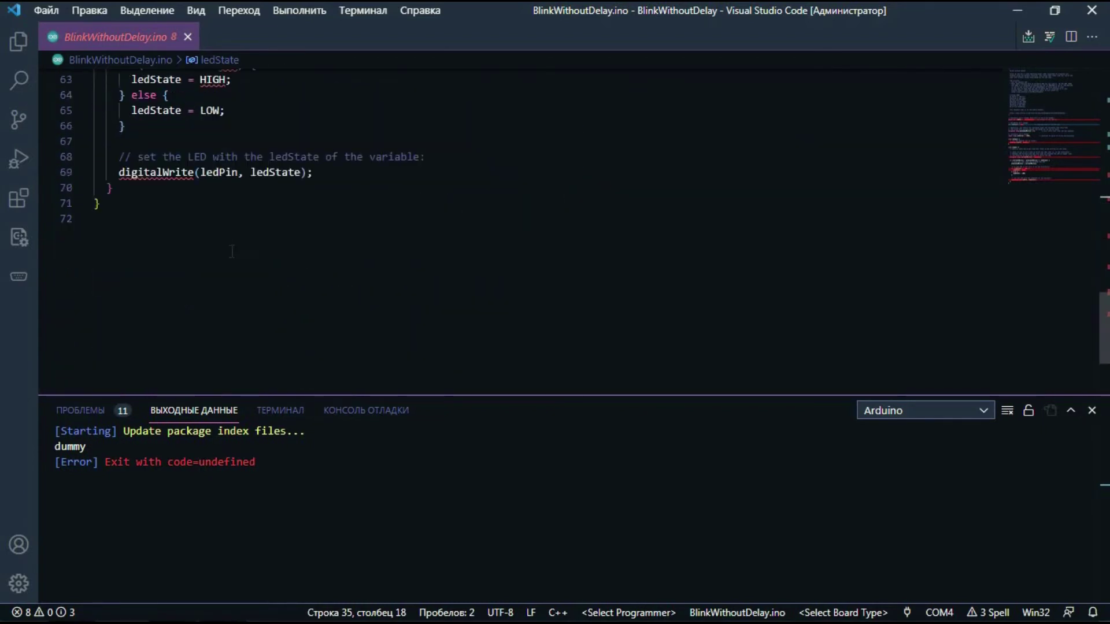
{"action": "scroll", "coordinate": [273, 274], "scroll_direction": "up", "scroll_amount": 6}
{"action": "key", "text": "F8"}
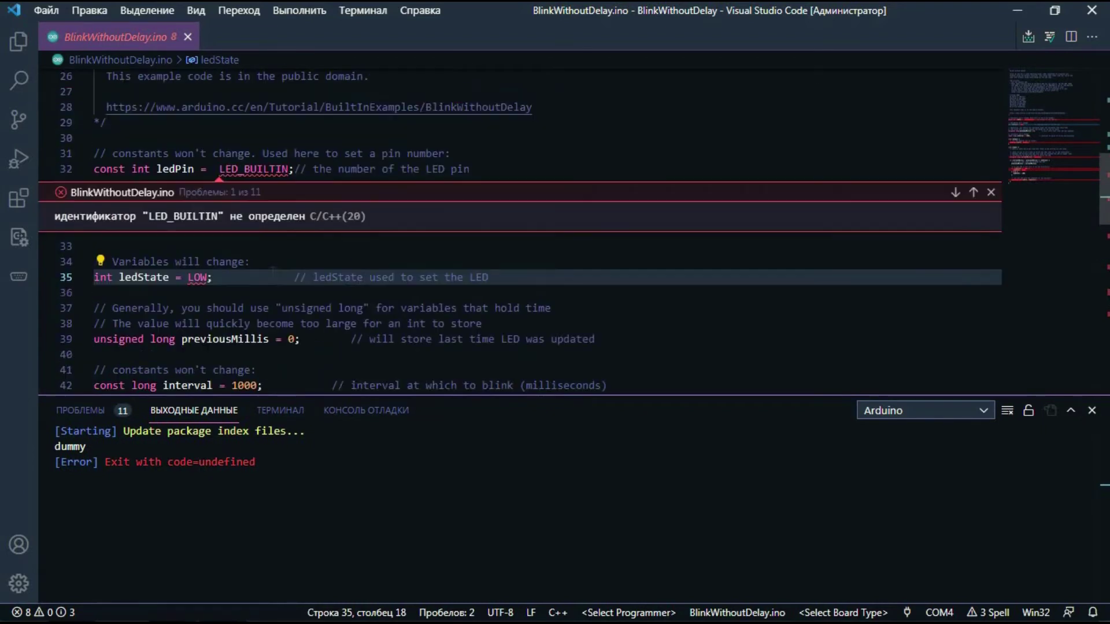
Dismiss the LED_BUILTIN problem details and read through the setup and loop functions of the BlinkWithoutDelay sketch
{"action": "key", "text": "Escape"}
{"action": "scroll", "coordinate": [456, 290], "scroll_direction": "down", "scroll_amount": 5}
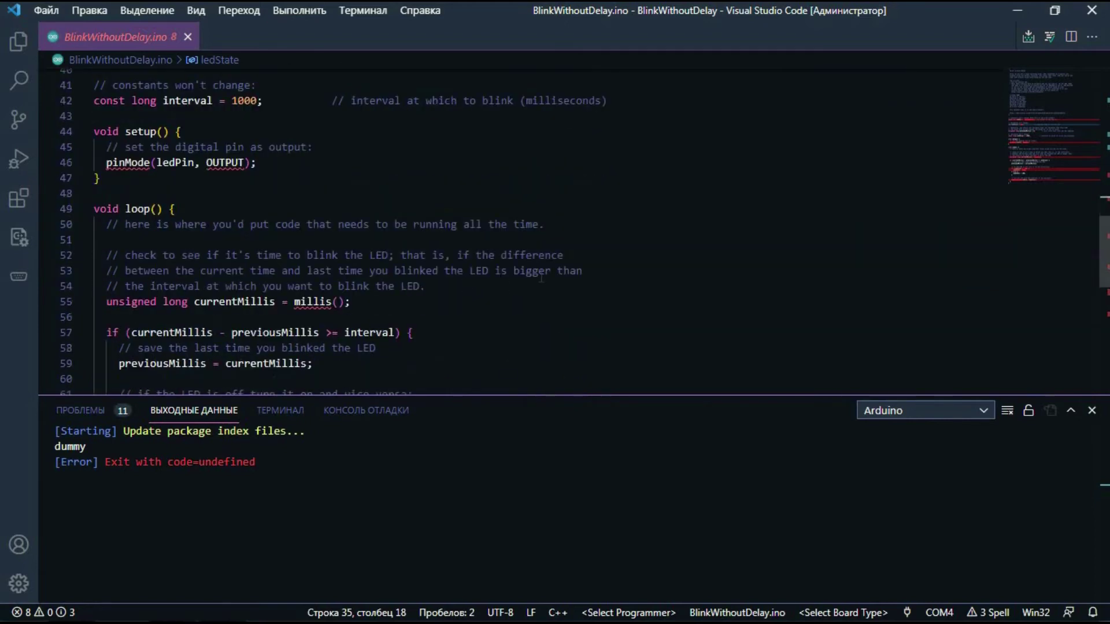
{"action": "scroll", "coordinate": [548, 280], "scroll_direction": "down", "scroll_amount": 6}
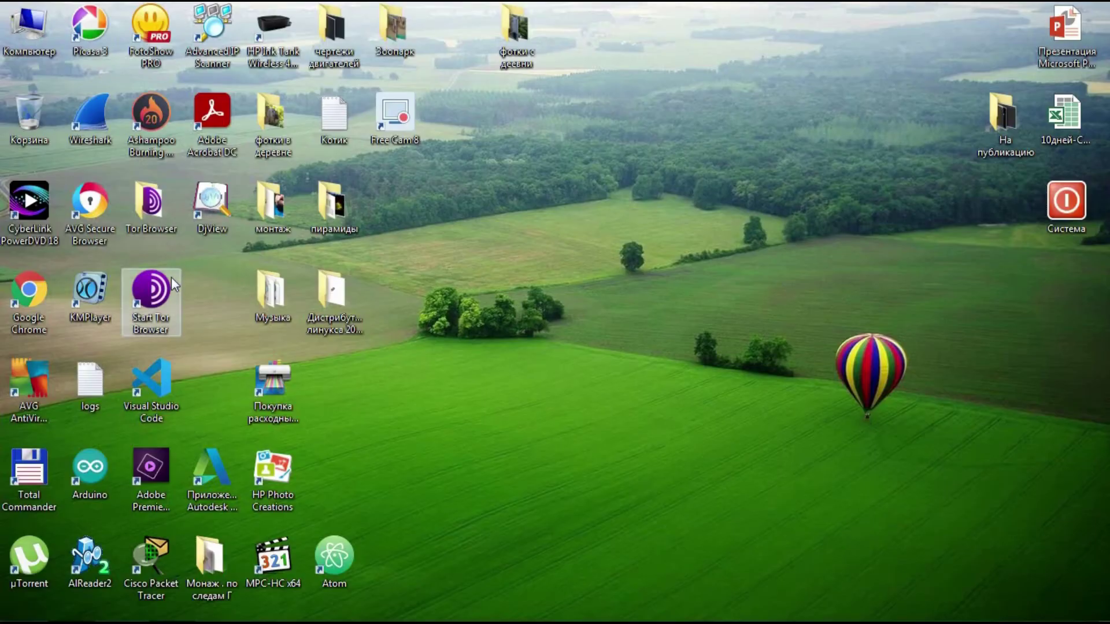
Open Atom and close its Welcome and Welcome Guide pages, keeping blinking_led.ino open
{"action": "double_click", "coordinate": [352, 559]}
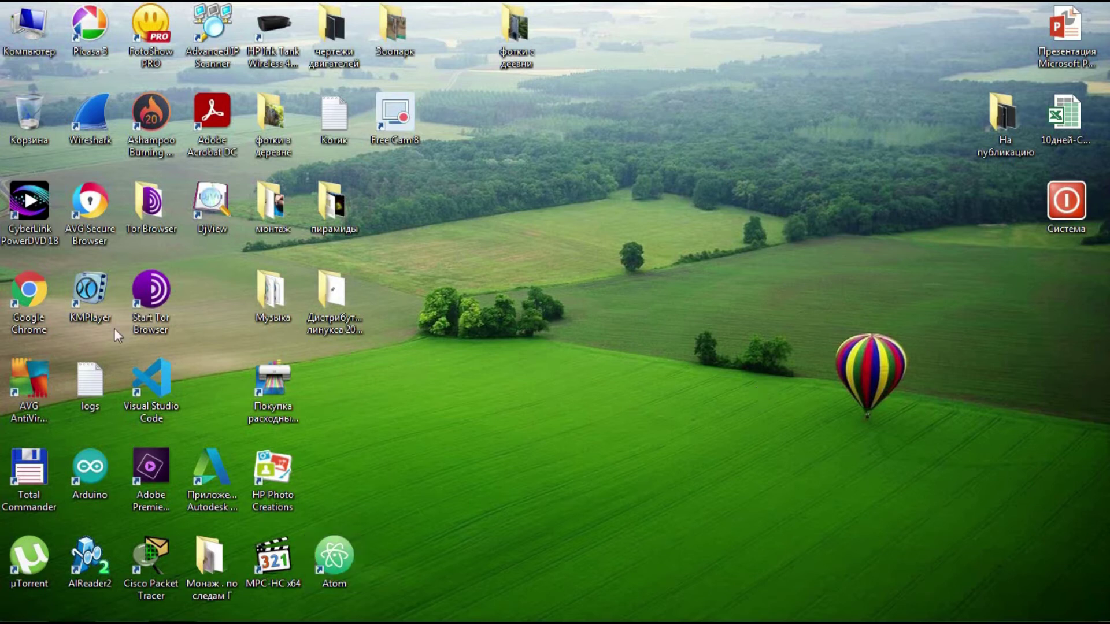
{"action": "double_click", "coordinate": [151, 380]}
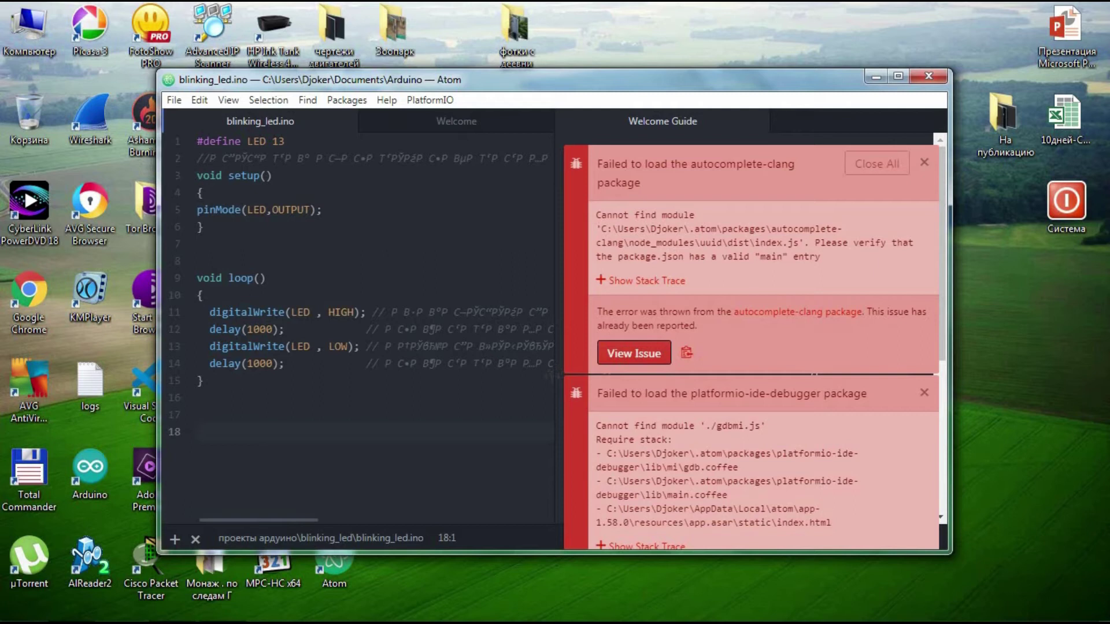
{"action": "left_click", "coordinate": [758, 122]}
{"action": "left_click", "coordinate": [577, 119]}
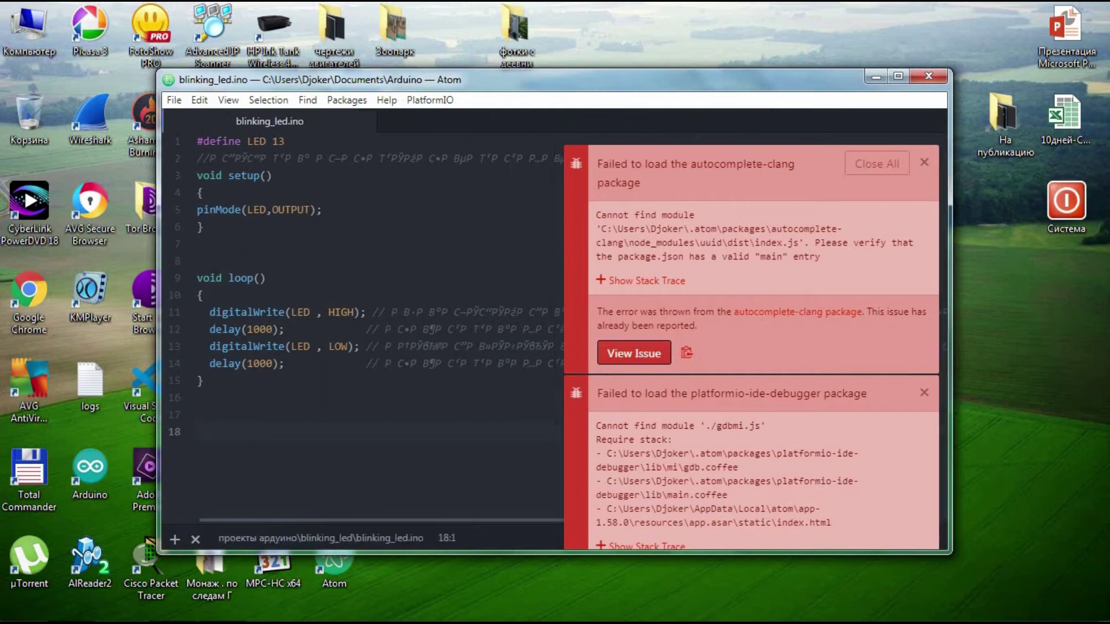
Dismiss all package error notifications, and open Atom's terminal for a look before closing it
{"action": "left_click", "coordinate": [867, 164]}
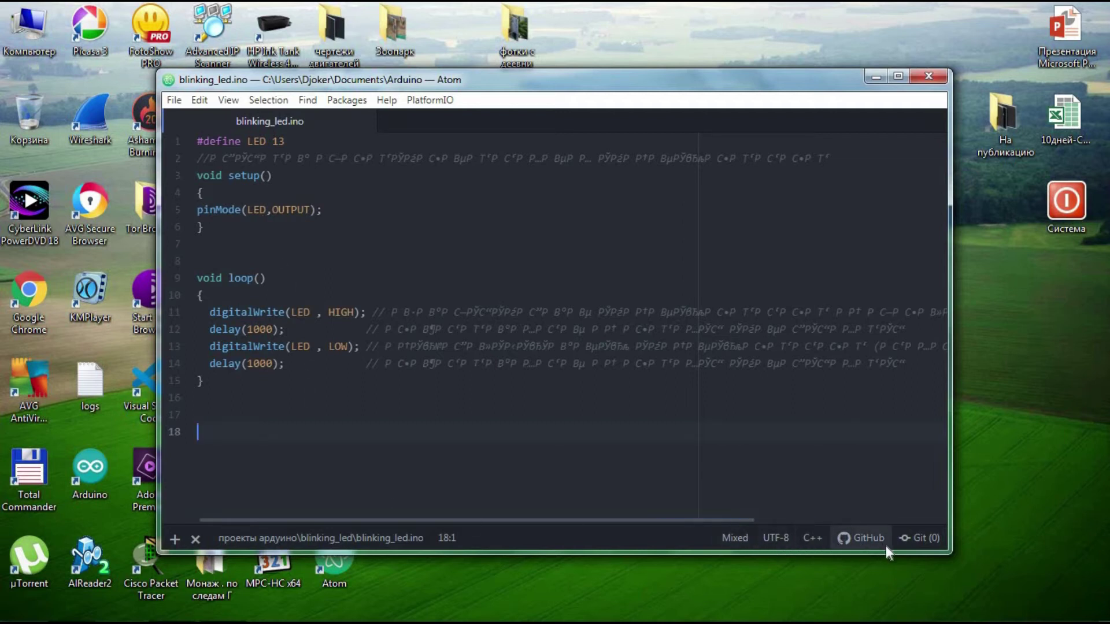
{"action": "left_click", "coordinate": [175, 539]}
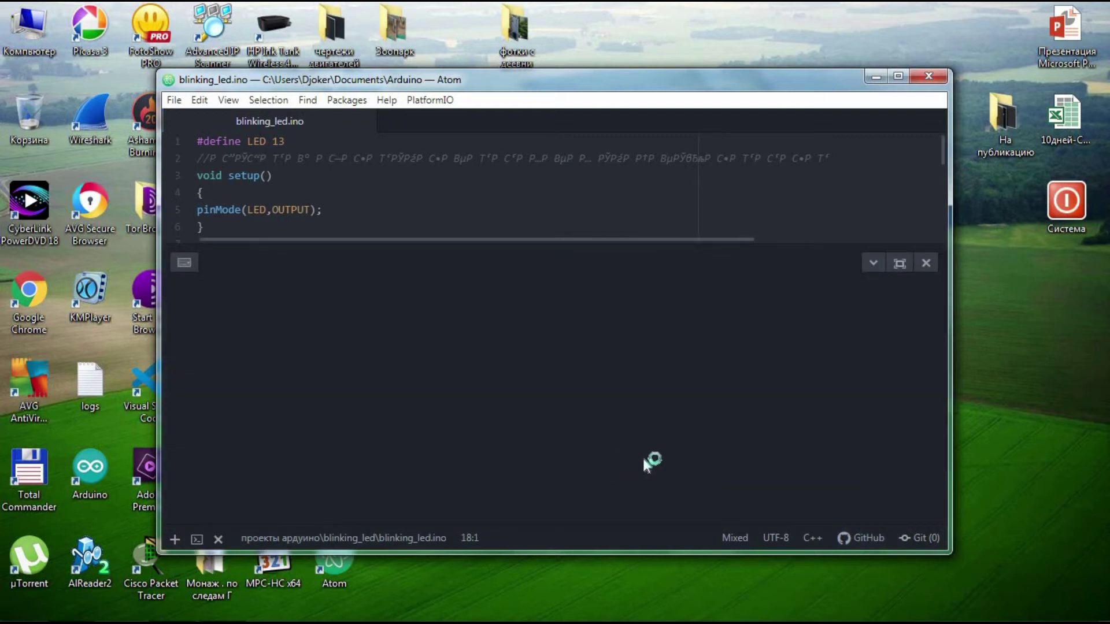
{"action": "left_click", "coordinate": [925, 263]}
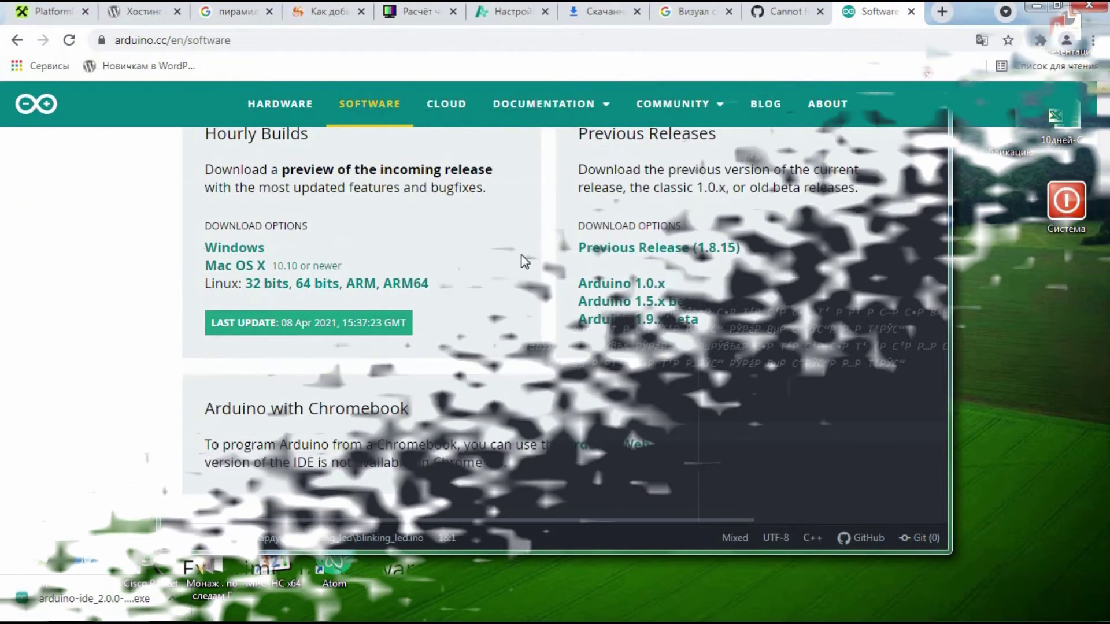
Install Arduino IDE 2.0.0-beta.11 for the current user only in the default folder and allow arduino-cli through the firewall on private networks
{"action": "scroll", "coordinate": [520, 258], "scroll_direction": "down", "scroll_amount": 6}
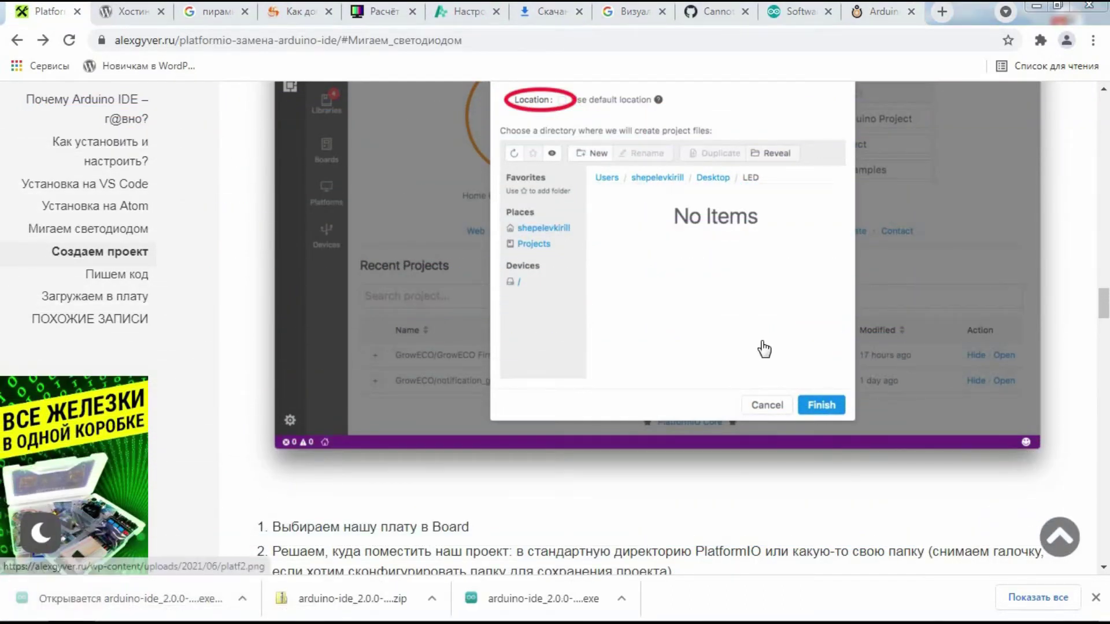
{"action": "left_click", "coordinate": [581, 337]}
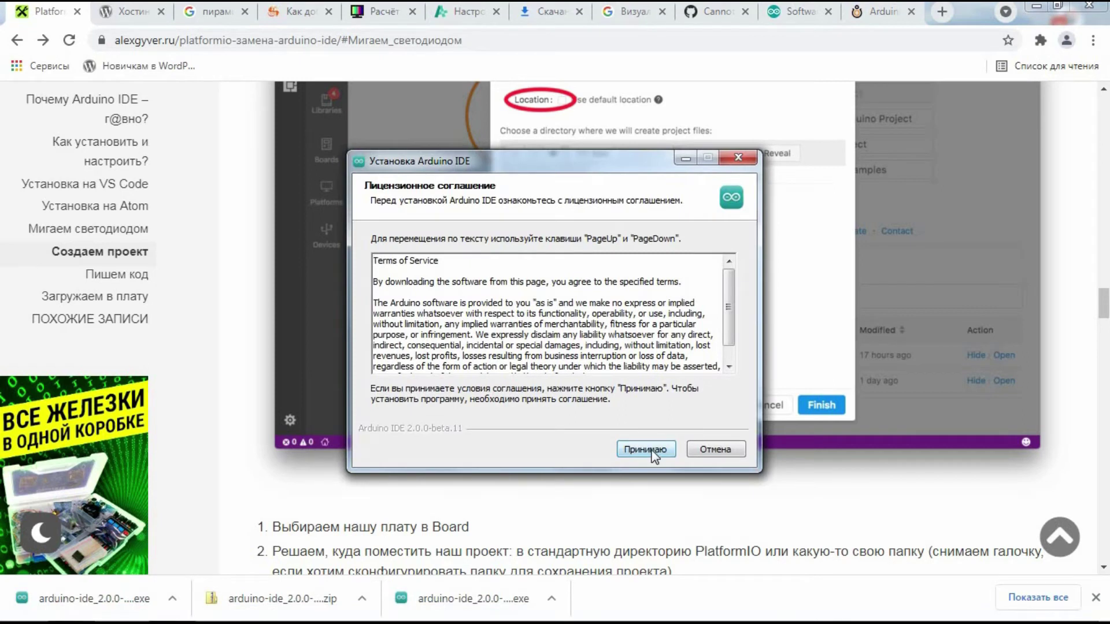
{"action": "left_click", "coordinate": [645, 450]}
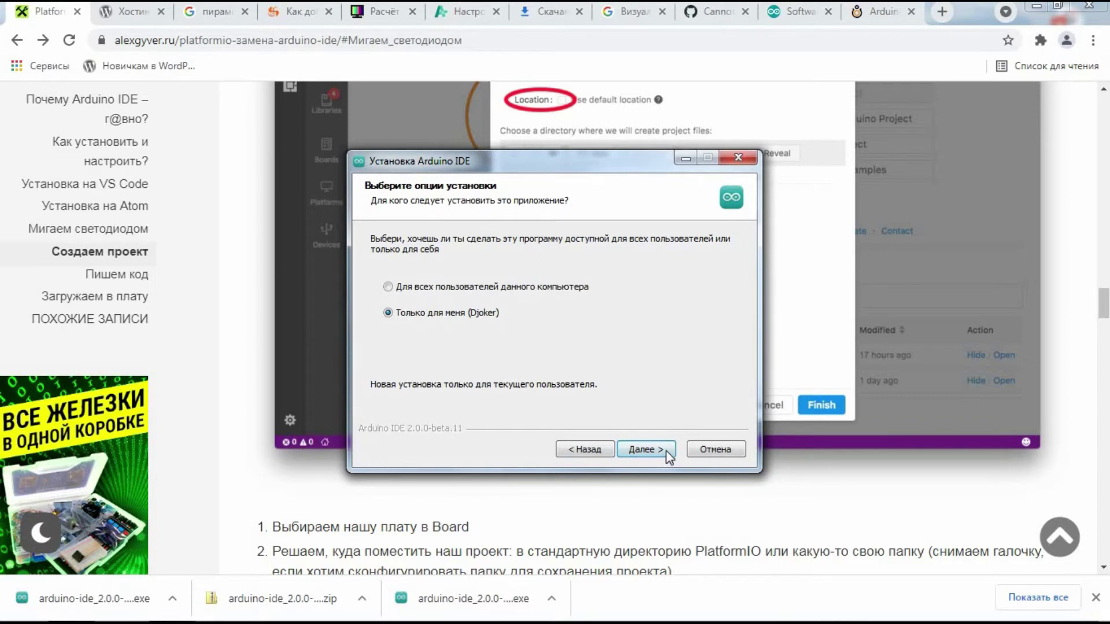
{"action": "left_click", "coordinate": [665, 452]}
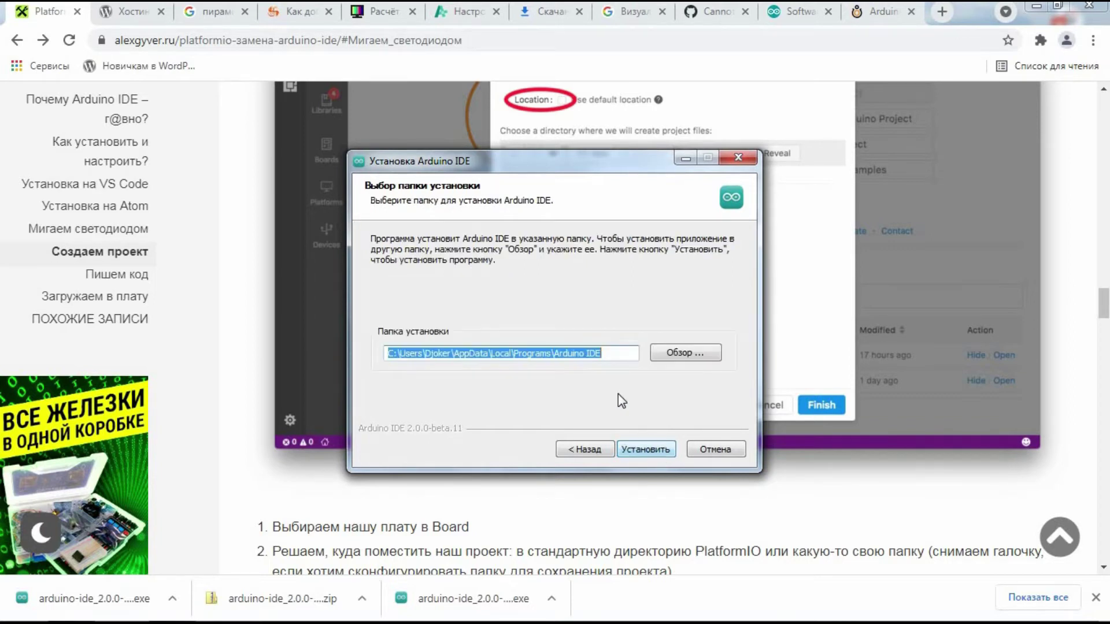
{"action": "left_click", "coordinate": [648, 452]}
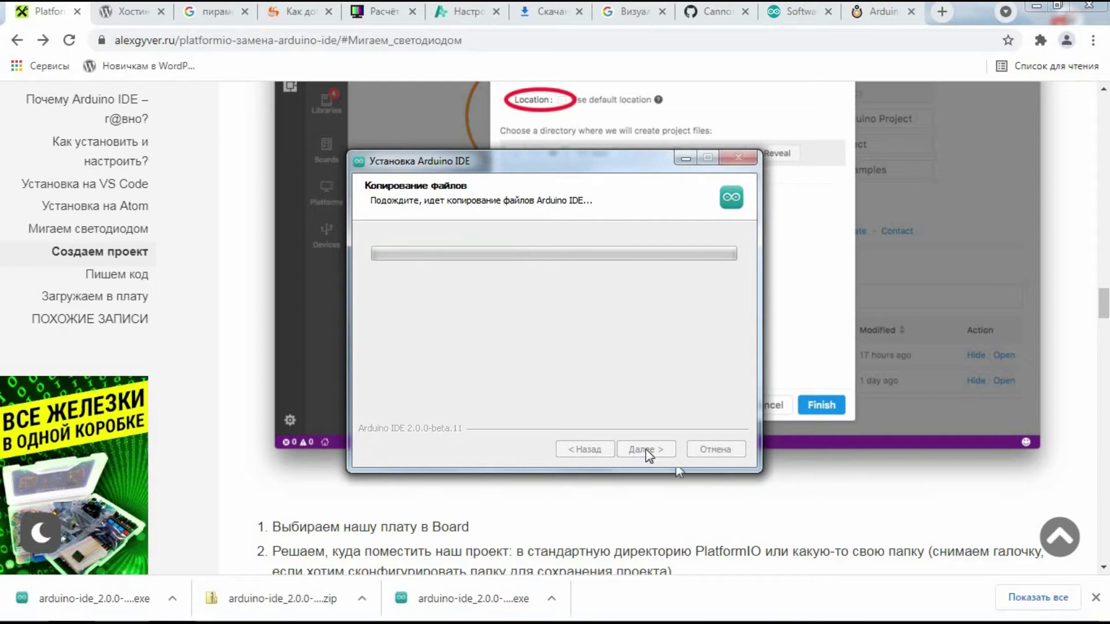
{"action": "key", "text": "Return"}
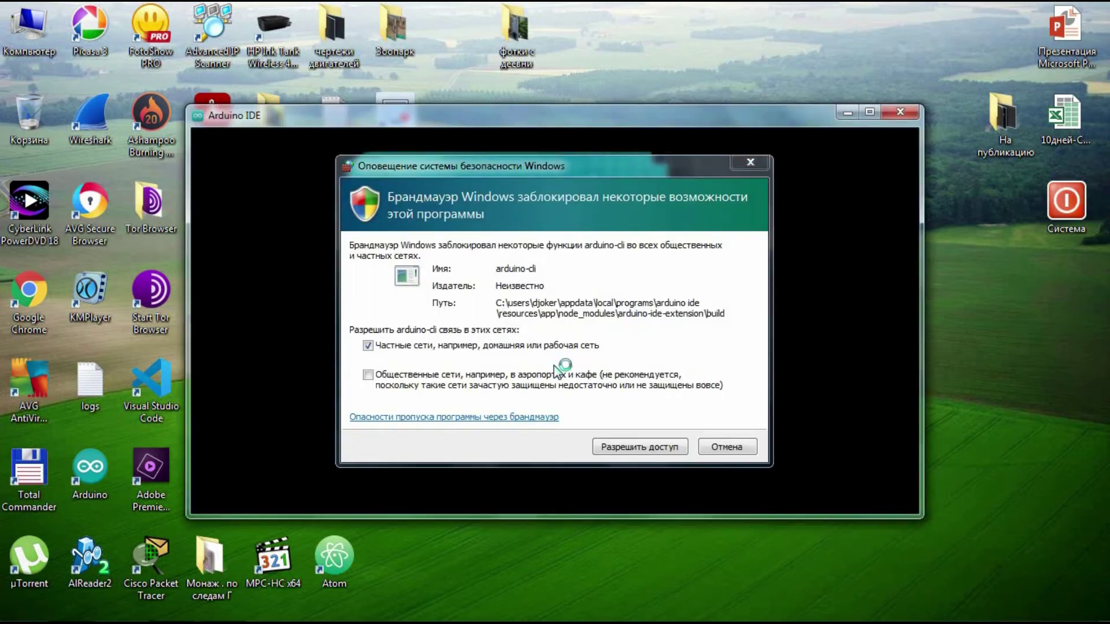
{"action": "left_click", "coordinate": [626, 446]}
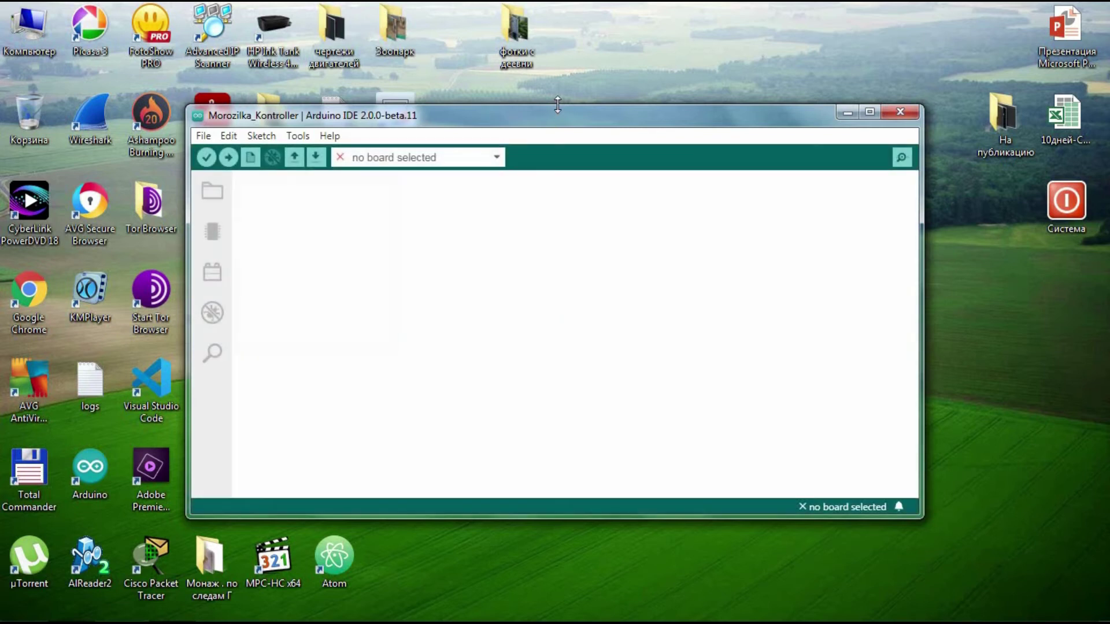
Make the Arduino IDE window taller and look through the Morozilka_Kontroller sketch from its includes past the mypush function
{"action": "left_click_drag", "start_coordinate": [557, 104], "coordinate": [574, 32]}
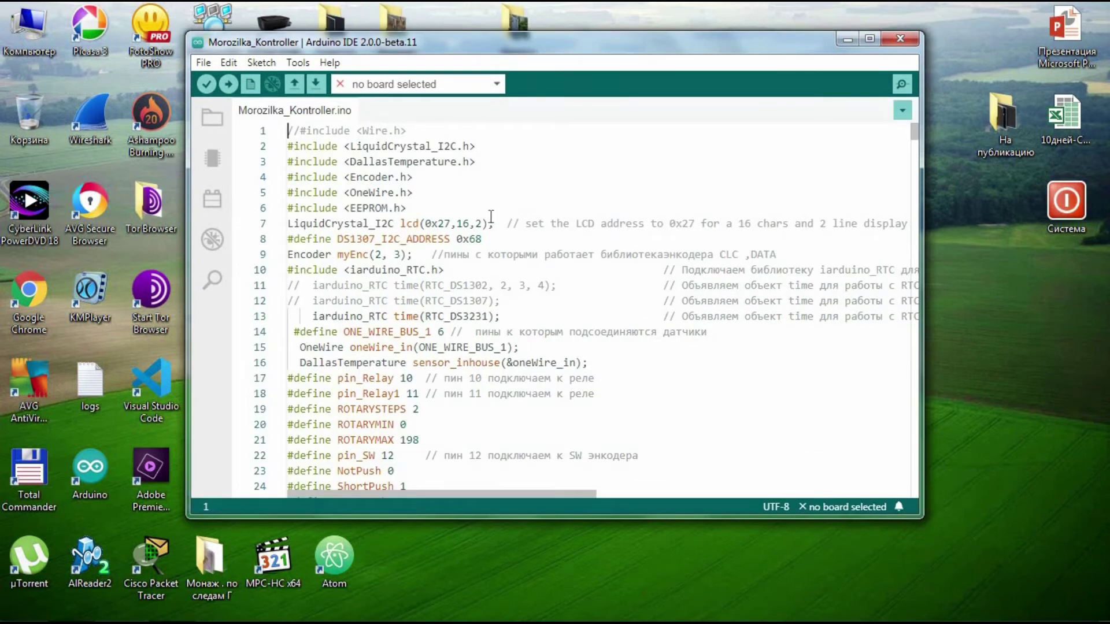
{"action": "scroll", "coordinate": [491, 229], "scroll_direction": "down", "scroll_amount": 4}
{"action": "scroll", "coordinate": [491, 229], "scroll_direction": "down", "scroll_amount": 18}
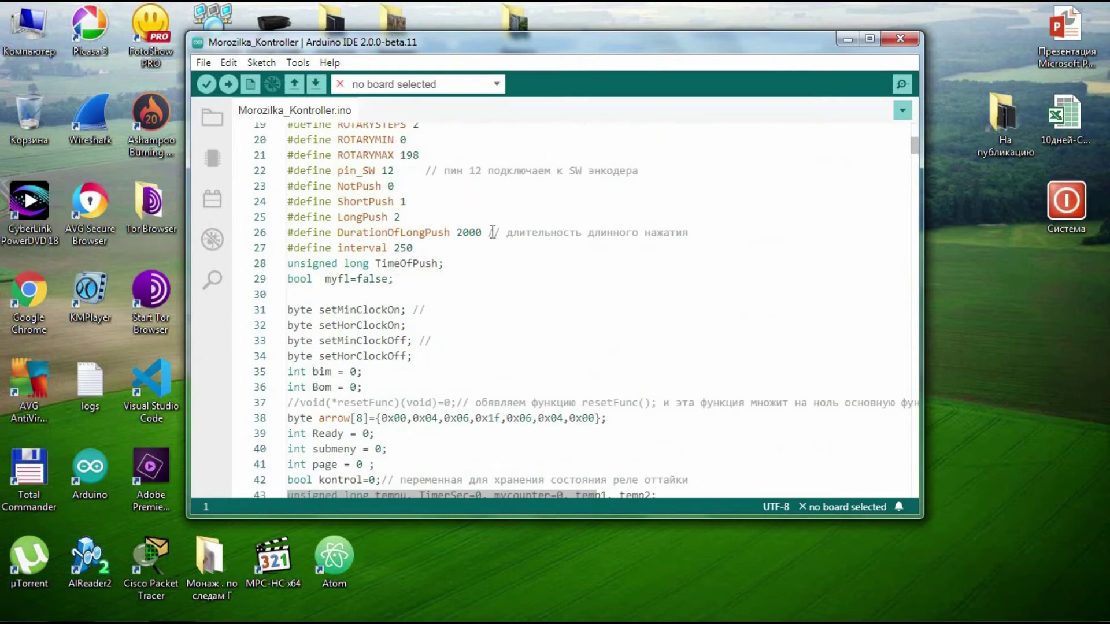
{"action": "scroll", "coordinate": [477, 245], "scroll_direction": "down", "scroll_amount": 20}
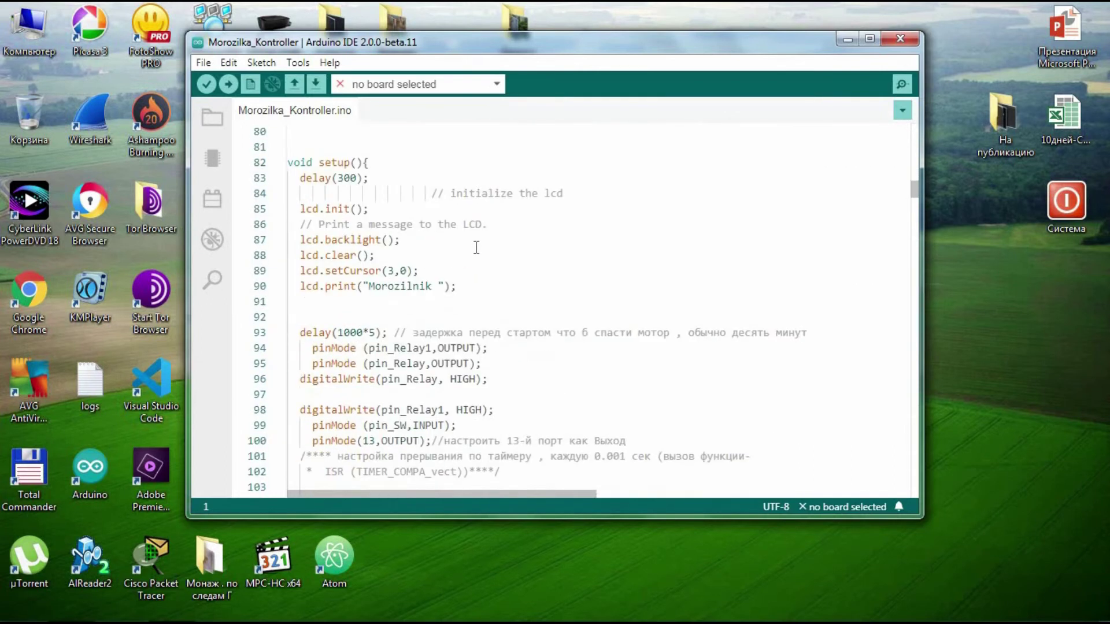
{"action": "scroll", "coordinate": [474, 258], "scroll_direction": "down", "scroll_amount": 18}
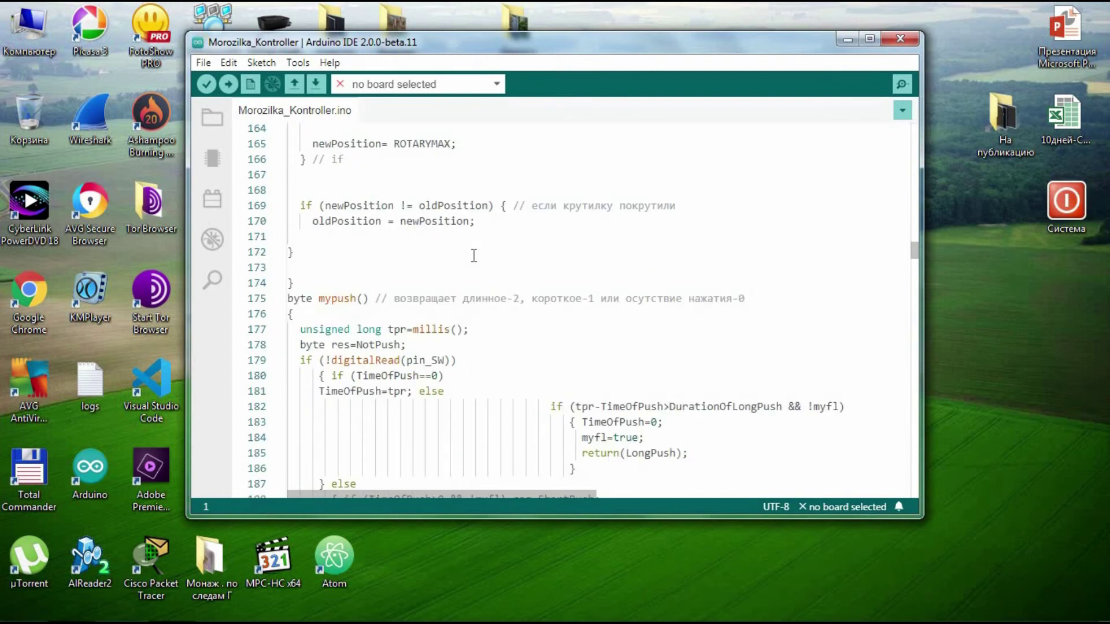
Set the IDE preferences to the Dark (Theia) theme and enable verifying code after upload
{"action": "left_click", "coordinate": [203, 62]}
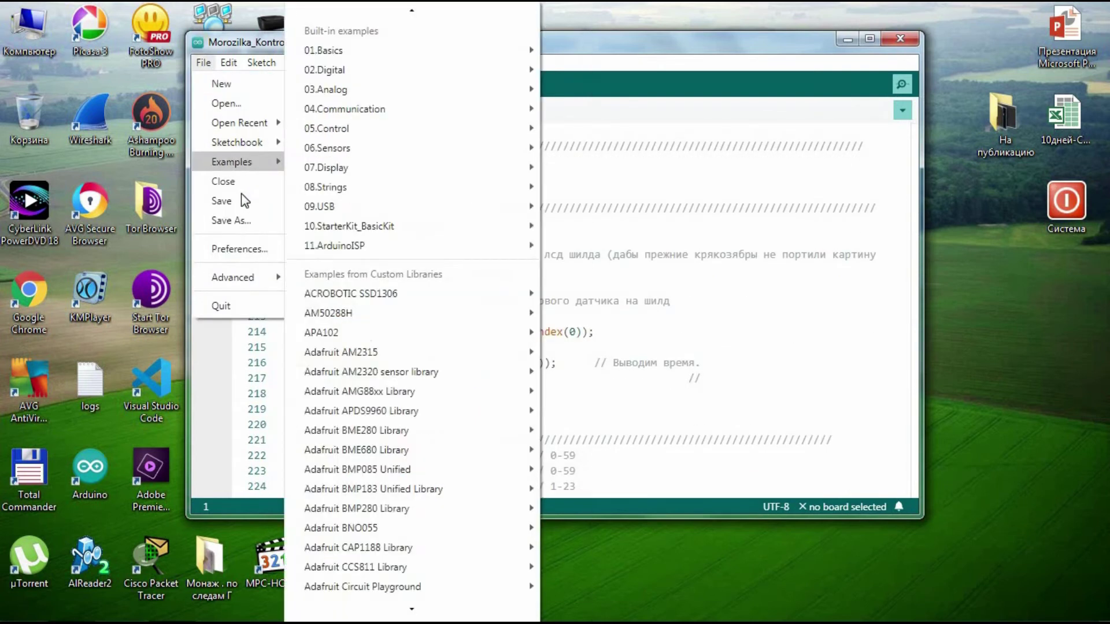
{"action": "mouse_move", "coordinate": [237, 272]}
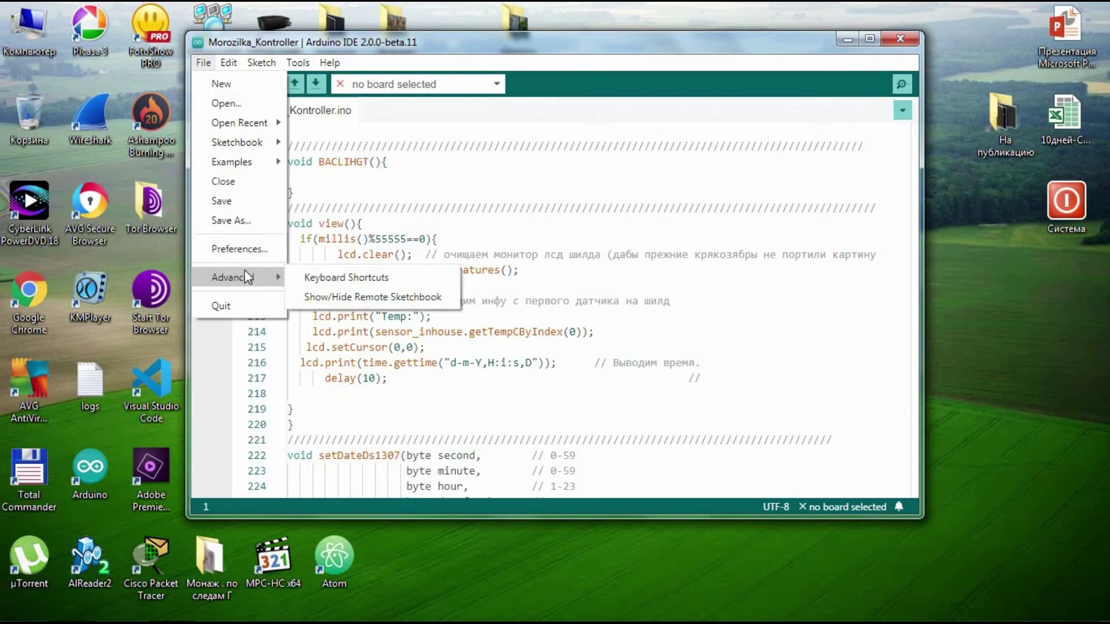
{"action": "left_click", "coordinate": [250, 249]}
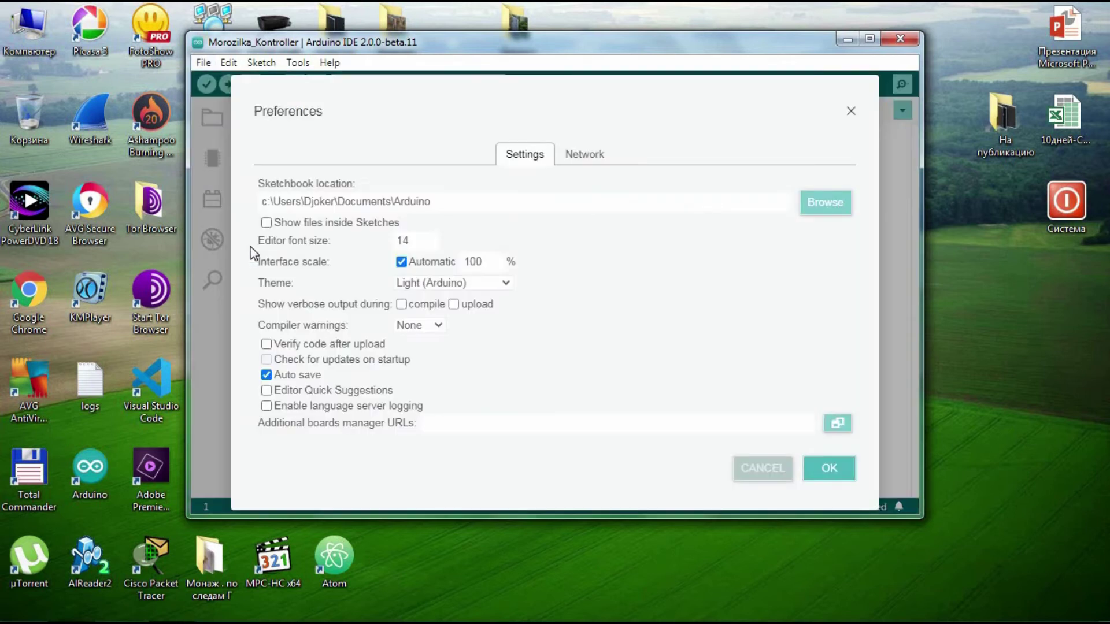
{"action": "left_click", "coordinate": [504, 284]}
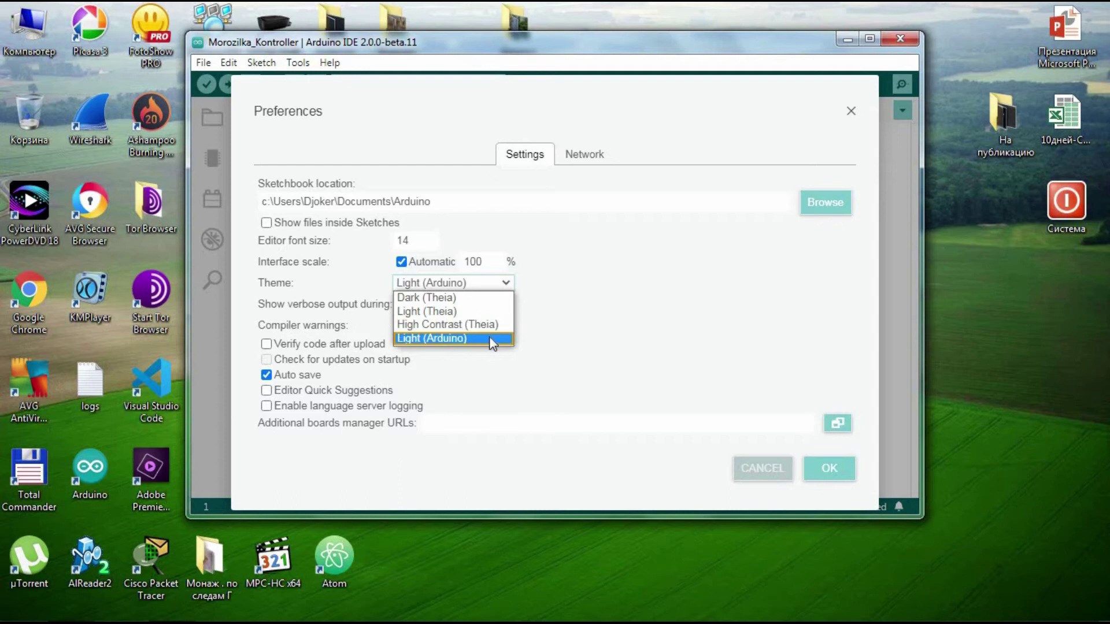
{"action": "left_click", "coordinate": [488, 299]}
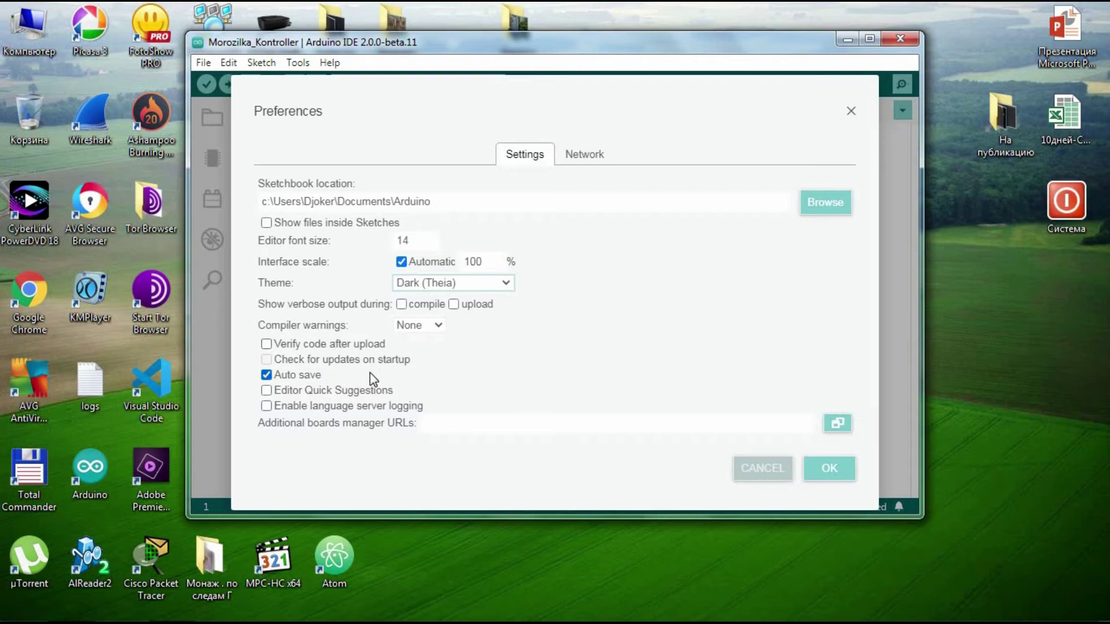
{"action": "left_click", "coordinate": [267, 344]}
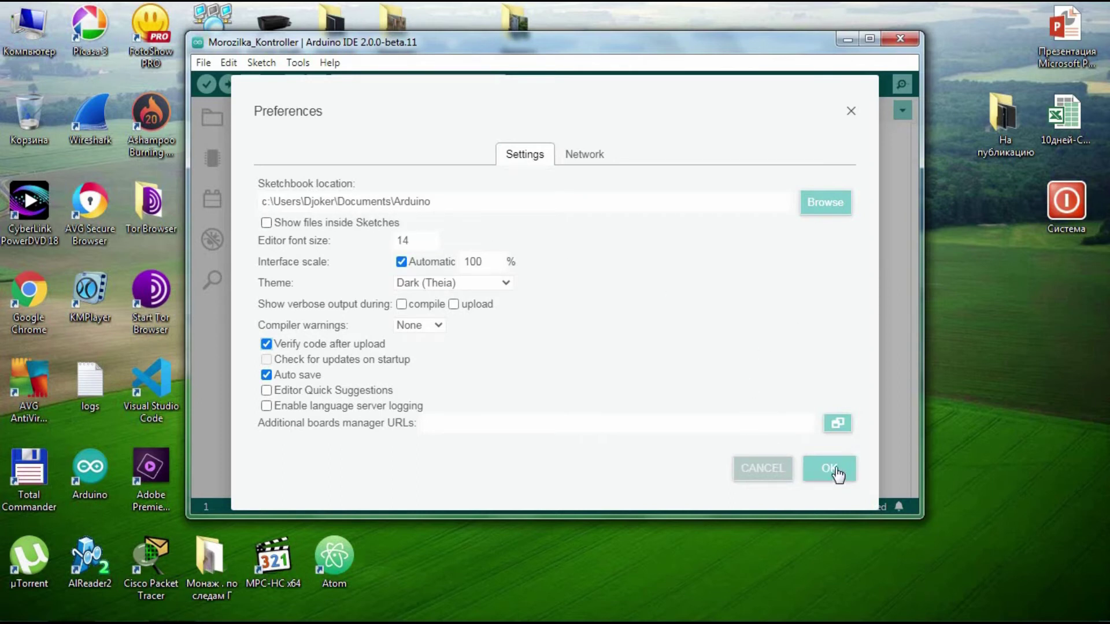
{"action": "left_click", "coordinate": [832, 469]}
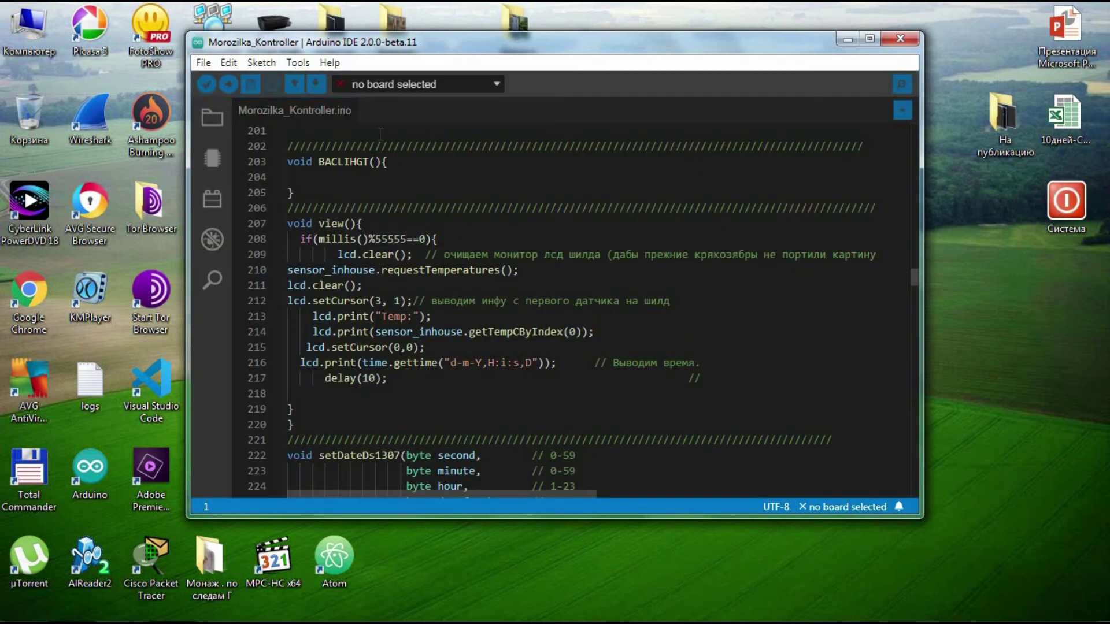
Widen the IDE window and look over the sketch's clock-setting and date functions in the dark theme
{"action": "scroll", "coordinate": [491, 313], "scroll_direction": "down", "scroll_amount": 20}
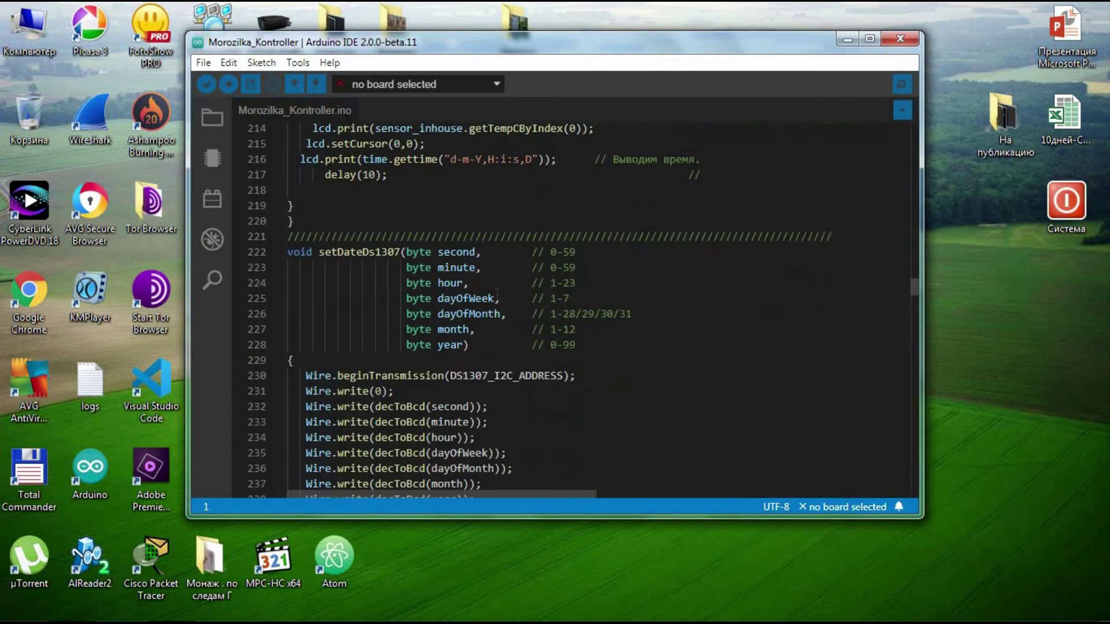
{"action": "scroll", "coordinate": [562, 256], "scroll_direction": "down", "scroll_amount": 6}
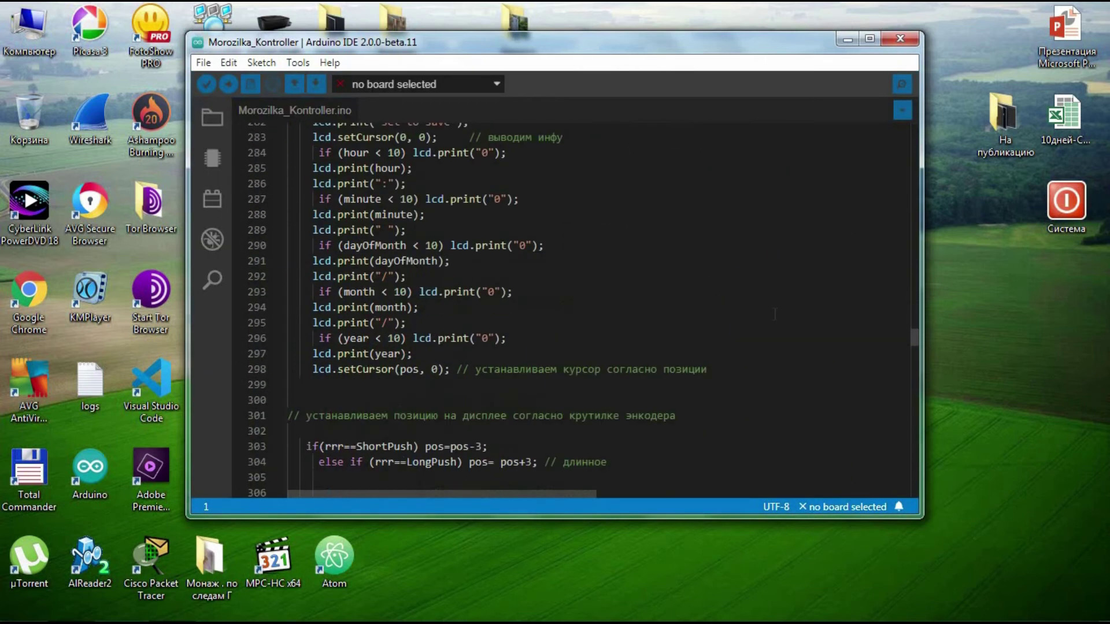
{"action": "left_click_drag", "start_coordinate": [923, 454], "coordinate": [1012, 467]}
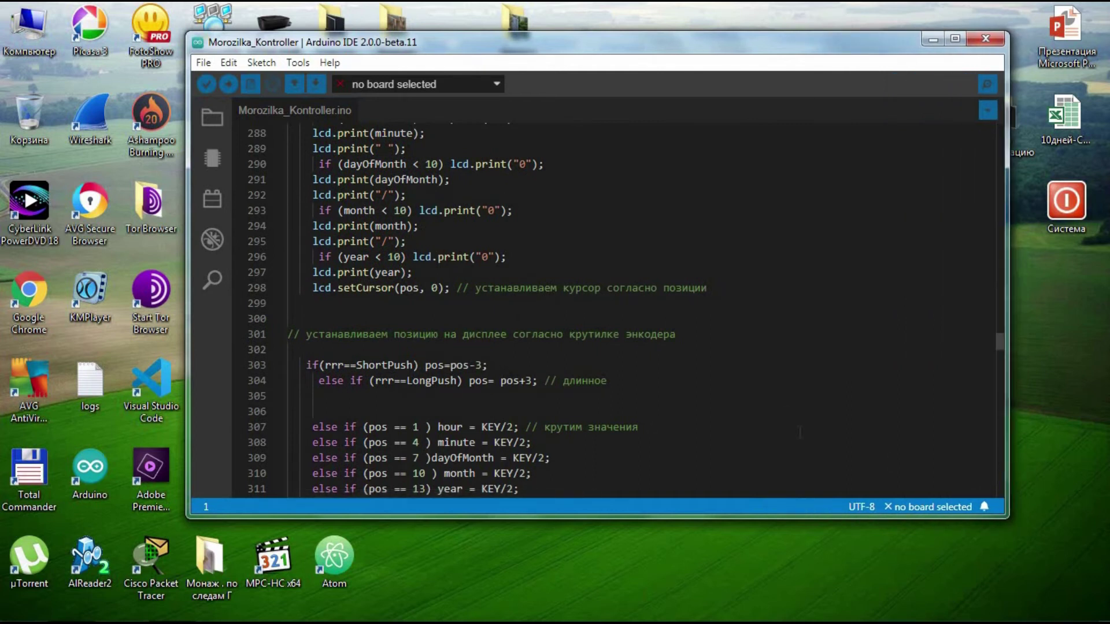
{"action": "scroll", "coordinate": [655, 370], "scroll_direction": "up", "scroll_amount": 18}
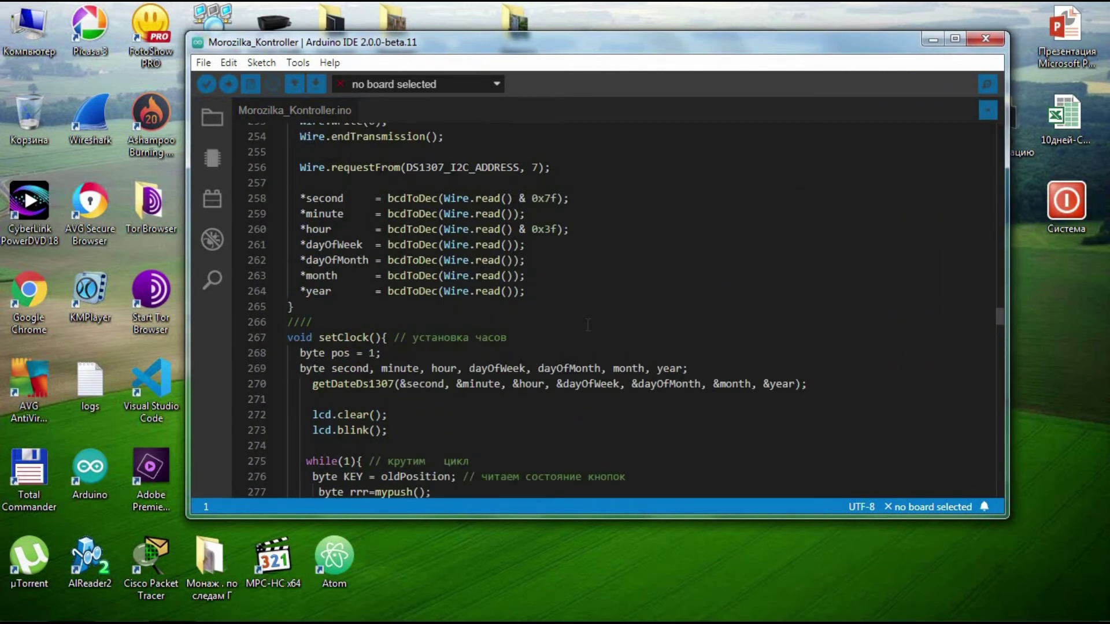
{"action": "scroll", "coordinate": [588, 325], "scroll_direction": "up", "scroll_amount": 2}
Install version 1.8.3 of the Arduino AVR Boards package through the Boards Manager
{"action": "left_click", "coordinate": [299, 61]}
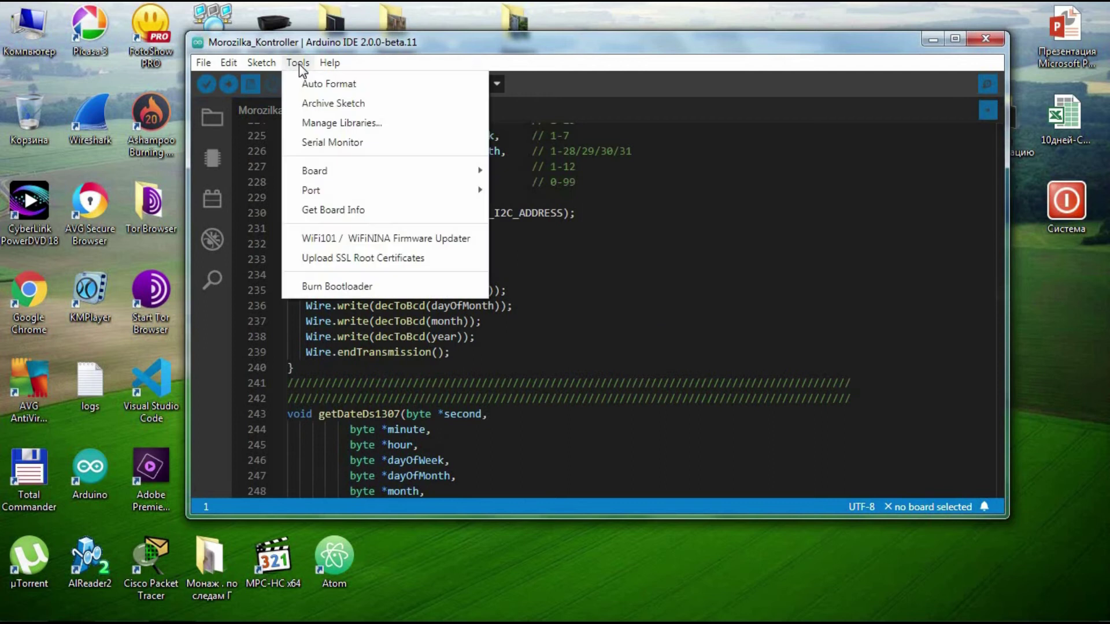
{"action": "mouse_move", "coordinate": [446, 173]}
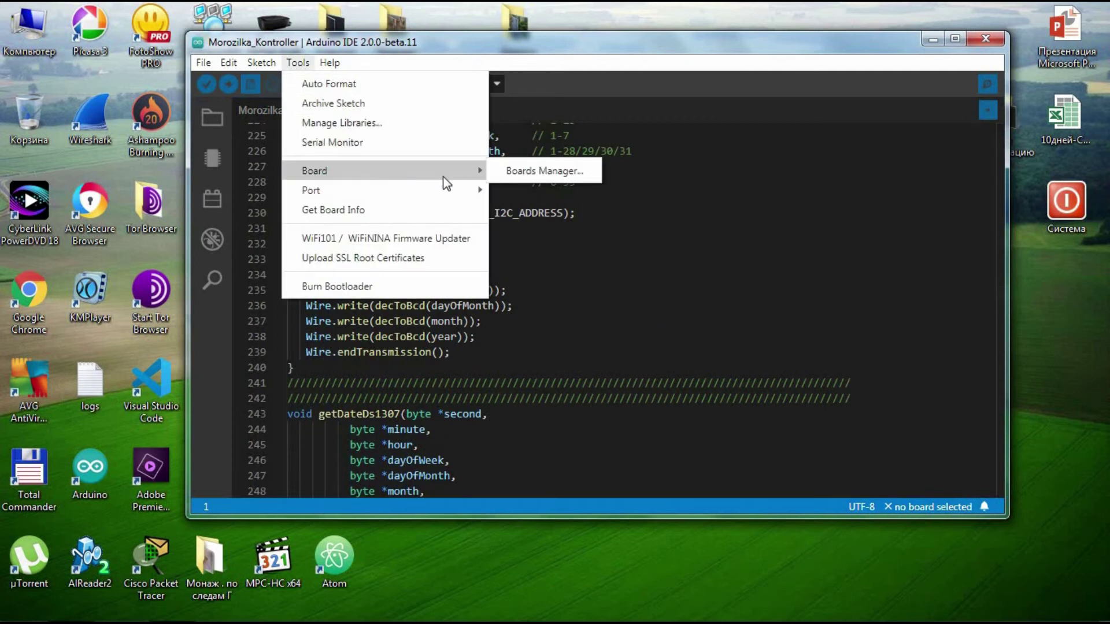
{"action": "left_click", "coordinate": [533, 172]}
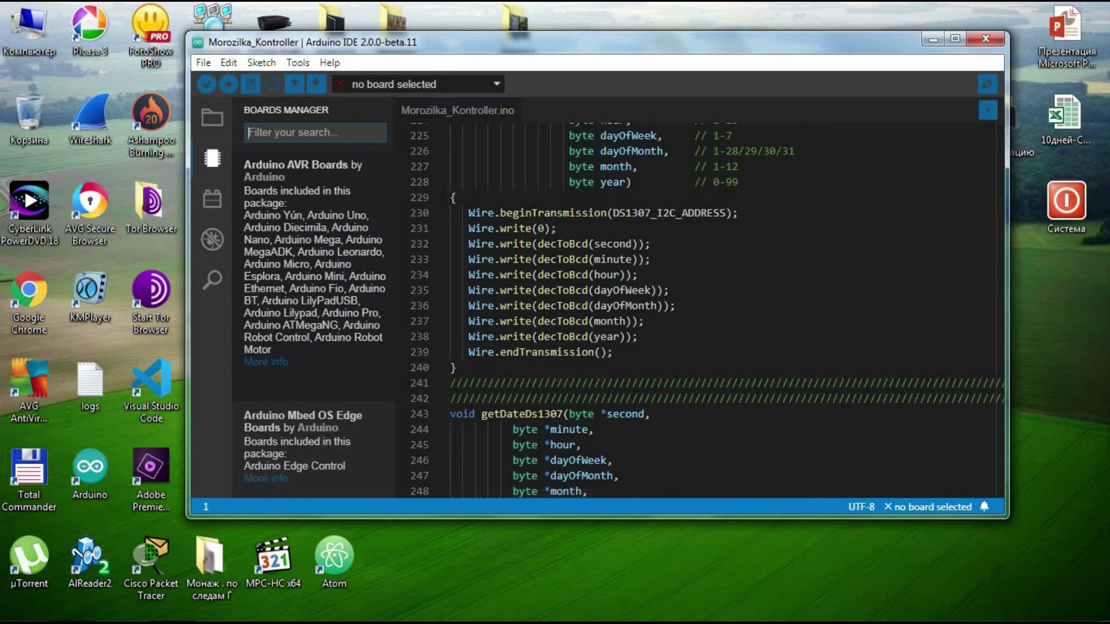
{"action": "mouse_move", "coordinate": [323, 196]}
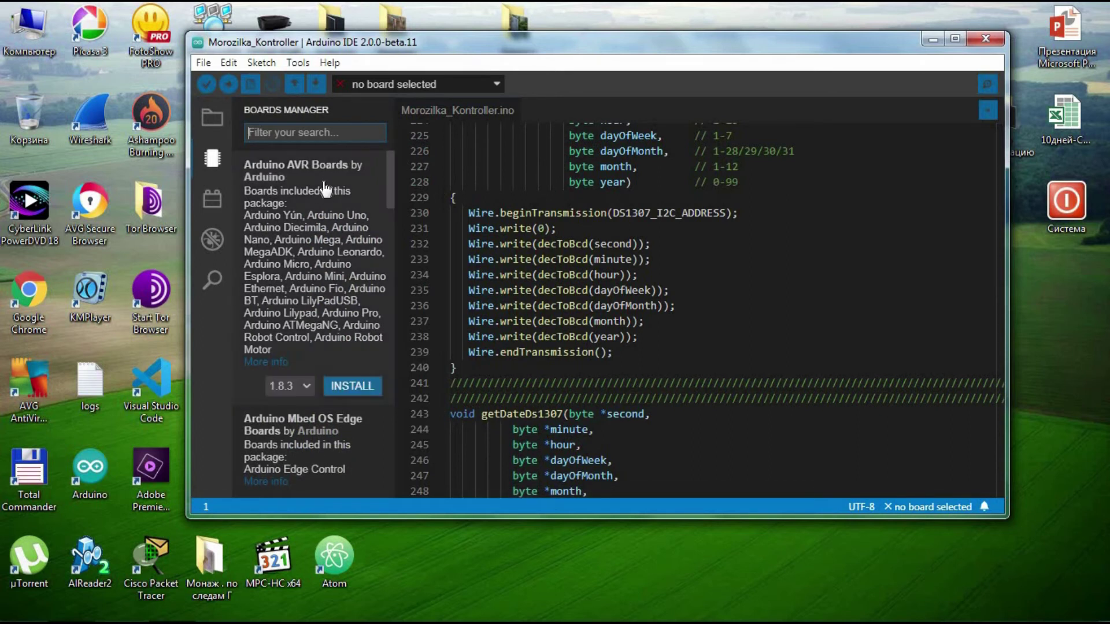
{"action": "left_click", "coordinate": [348, 388]}
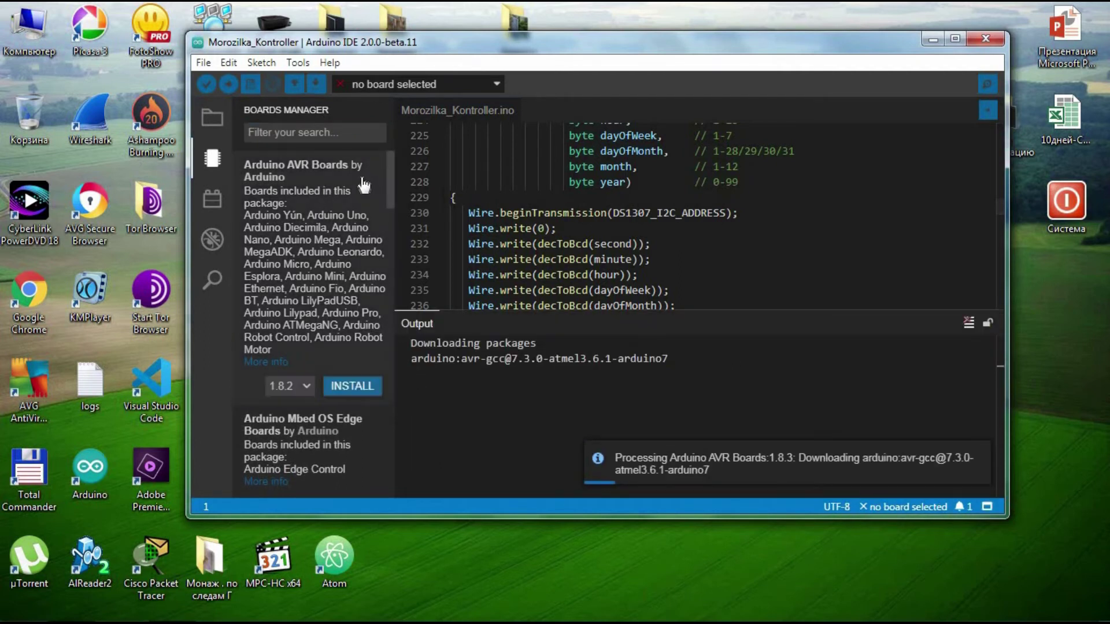
Install version 2.5.2 of the Arduino Mbed OS Nano Boards package through the Boards Manager
{"action": "mouse_move", "coordinate": [364, 184]}
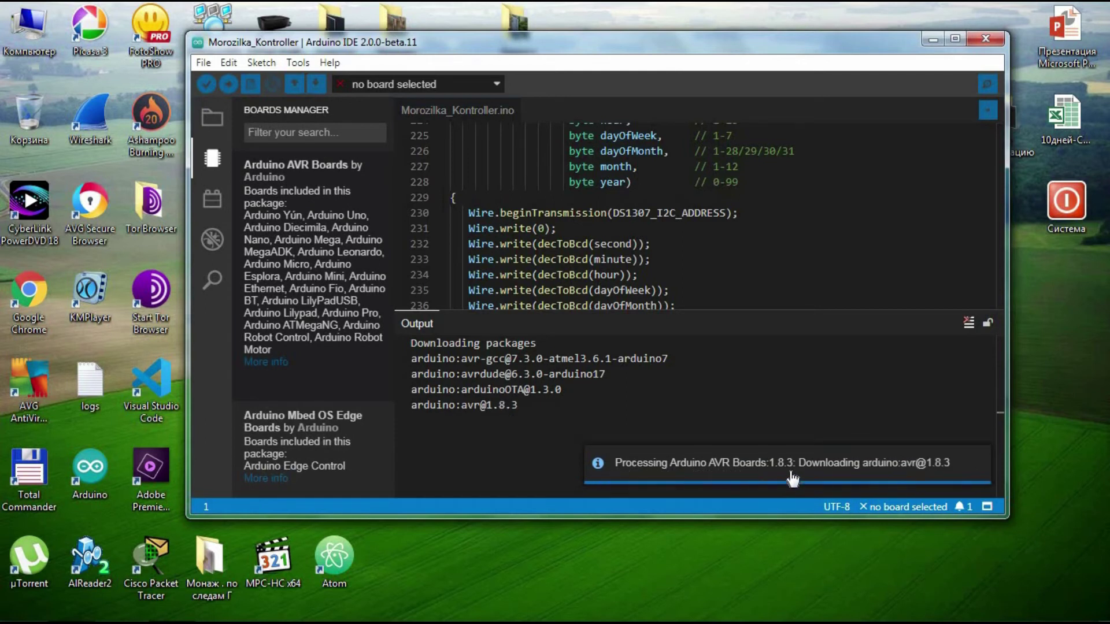
{"action": "mouse_move", "coordinate": [322, 345]}
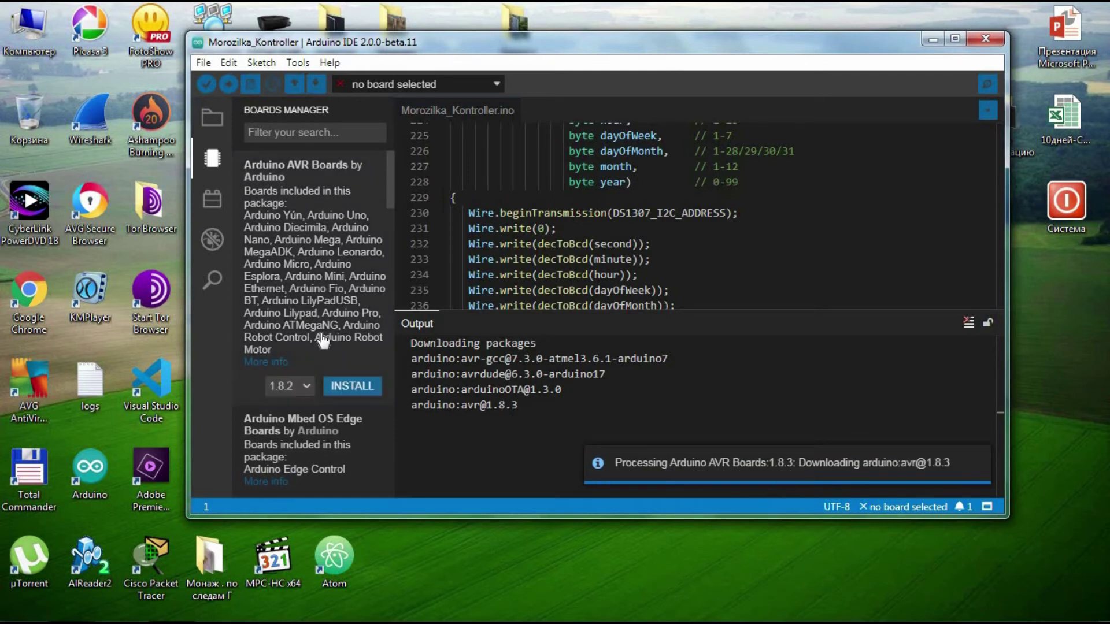
{"action": "scroll", "coordinate": [322, 341], "scroll_direction": "down", "scroll_amount": 4}
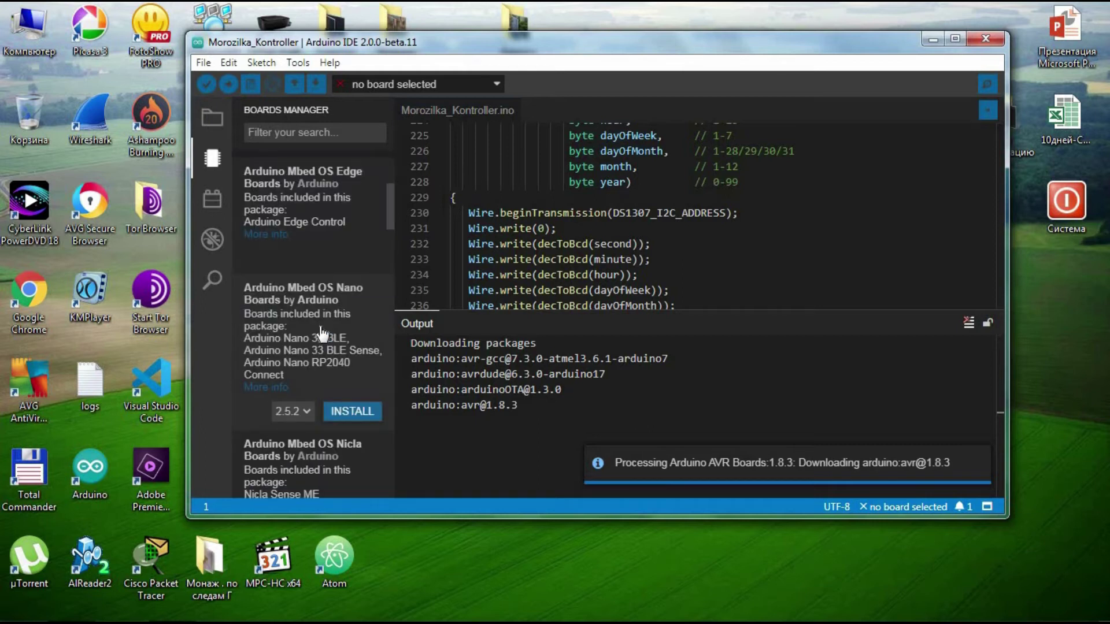
{"action": "scroll", "coordinate": [322, 334], "scroll_direction": "down", "scroll_amount": 3}
{"action": "scroll", "coordinate": [322, 334], "scroll_direction": "up", "scroll_amount": 2}
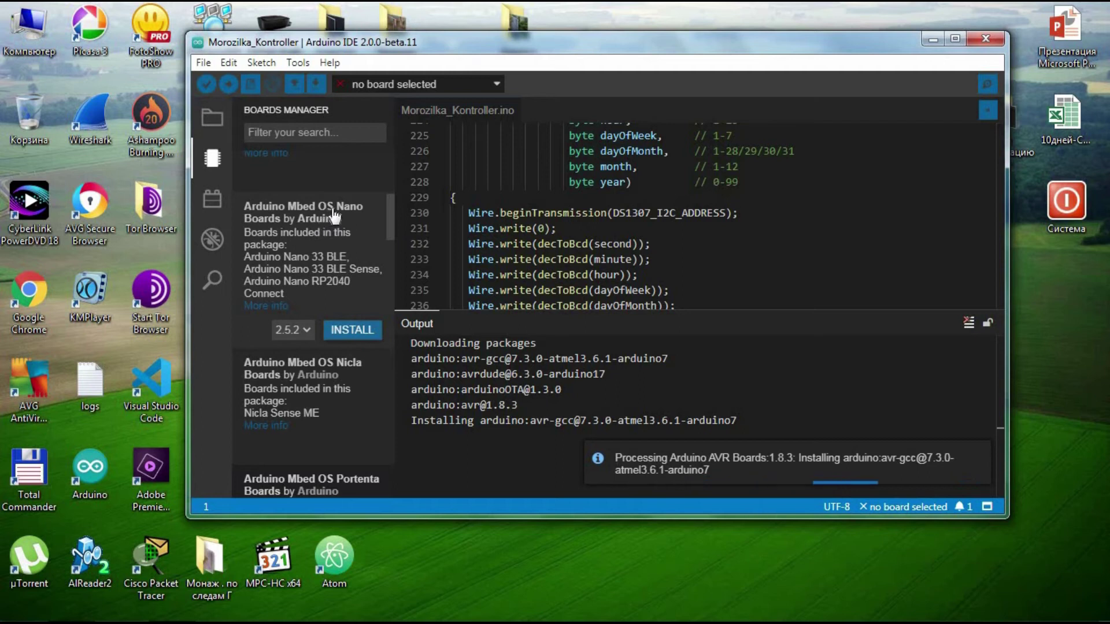
{"action": "left_click", "coordinate": [352, 329]}
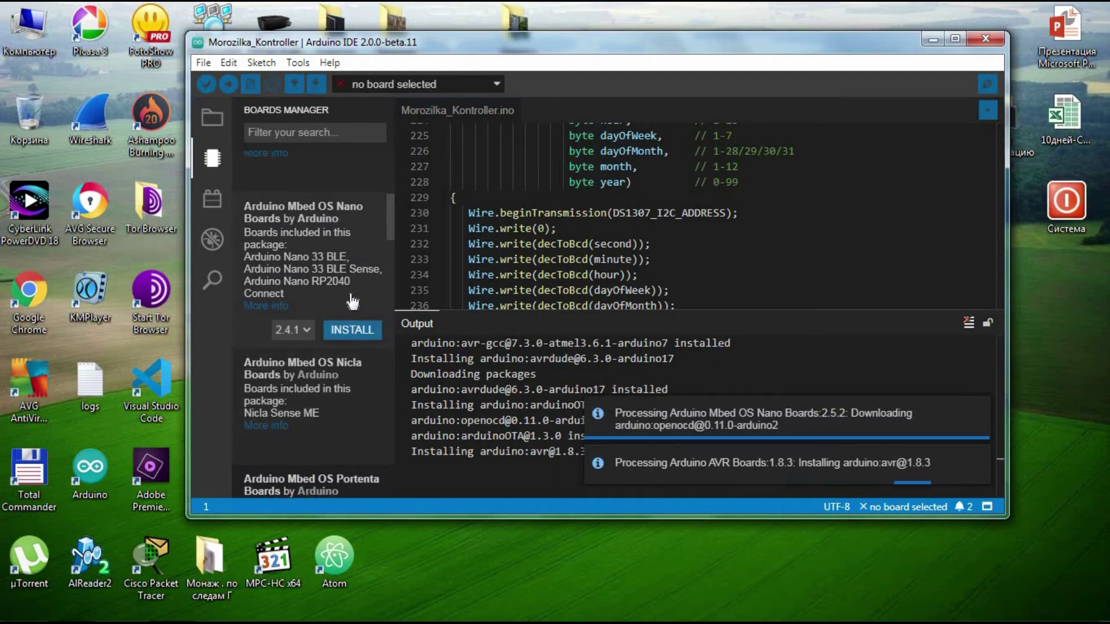
Install version 1.8.7 of the Arduino megaAVR Boards package from further down the Boards Manager list
{"action": "scroll", "coordinate": [348, 298], "scroll_direction": "down", "scroll_amount": 1}
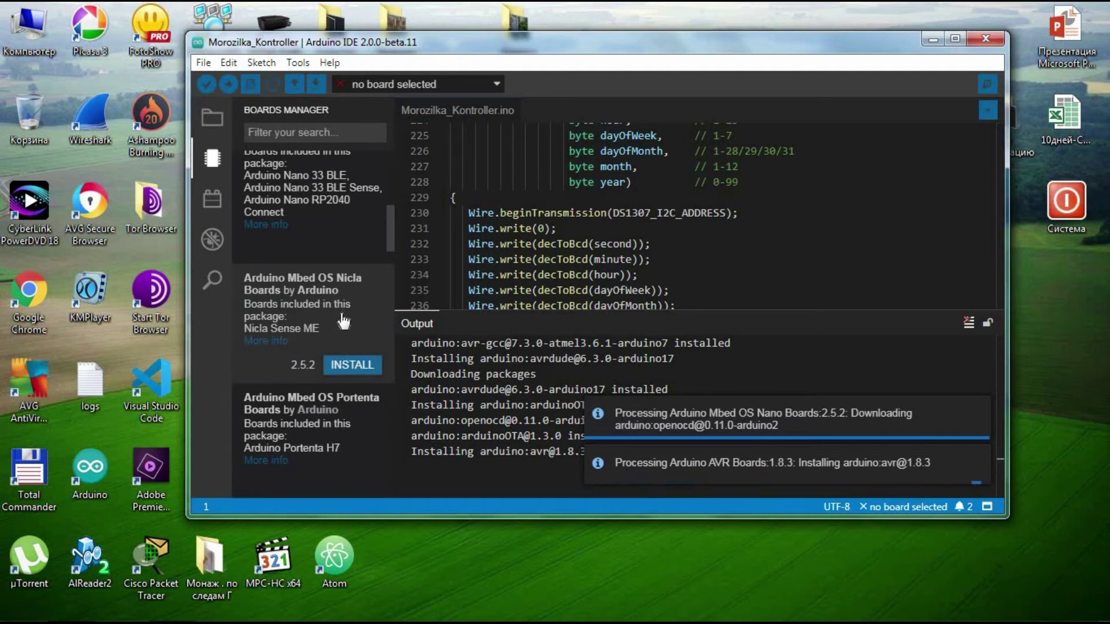
{"action": "scroll", "coordinate": [338, 328], "scroll_direction": "down", "scroll_amount": 1}
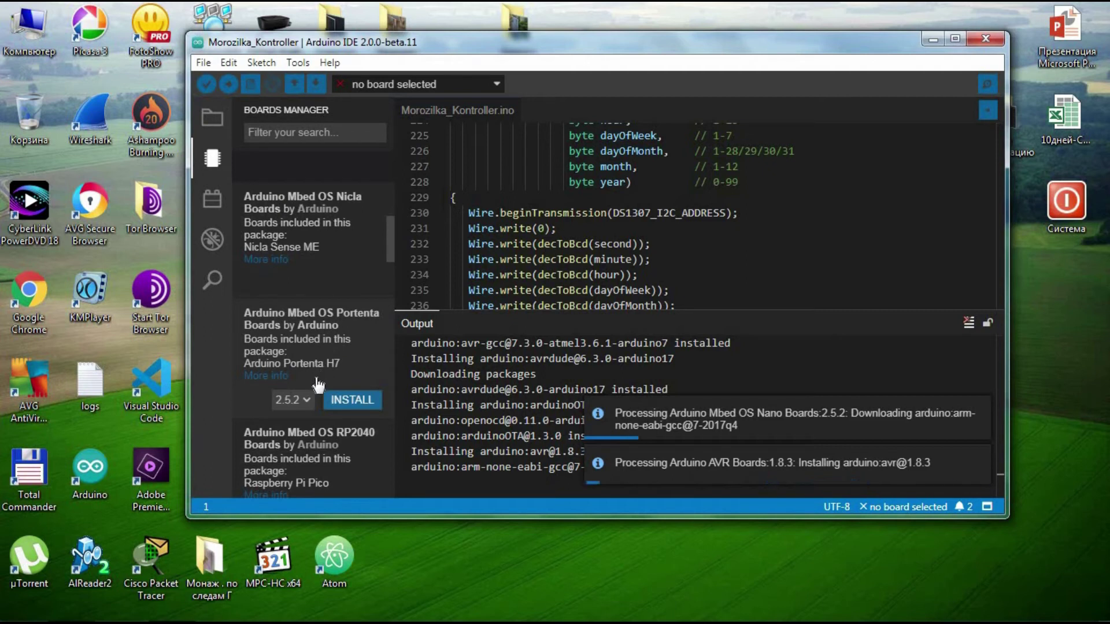
{"action": "scroll", "coordinate": [328, 382], "scroll_direction": "down", "scroll_amount": 3}
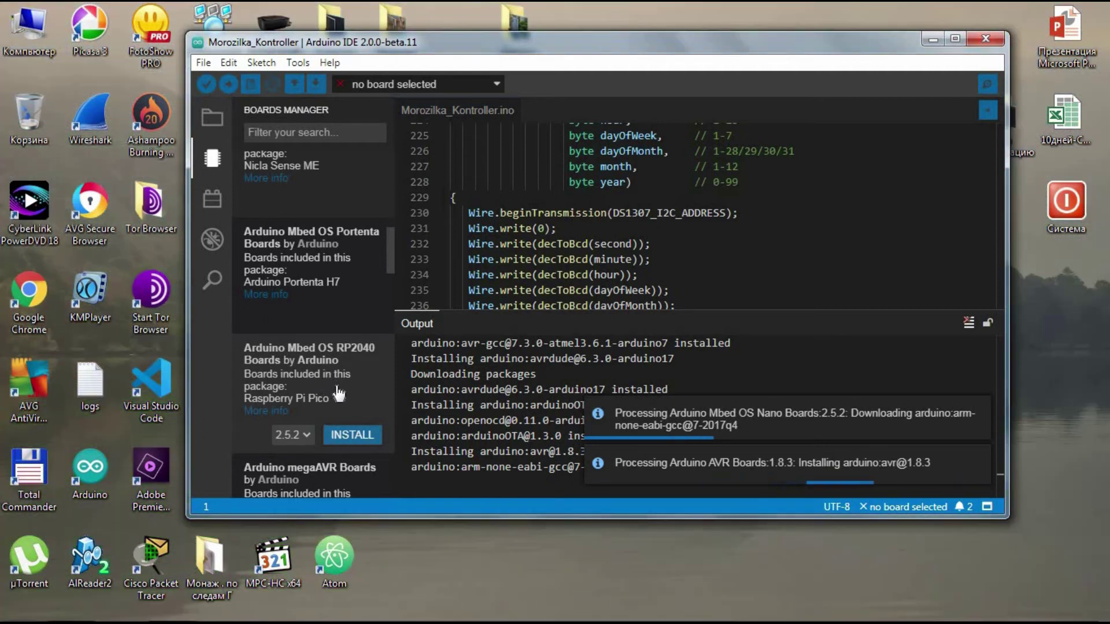
{"action": "scroll", "coordinate": [342, 370], "scroll_direction": "down", "scroll_amount": 3}
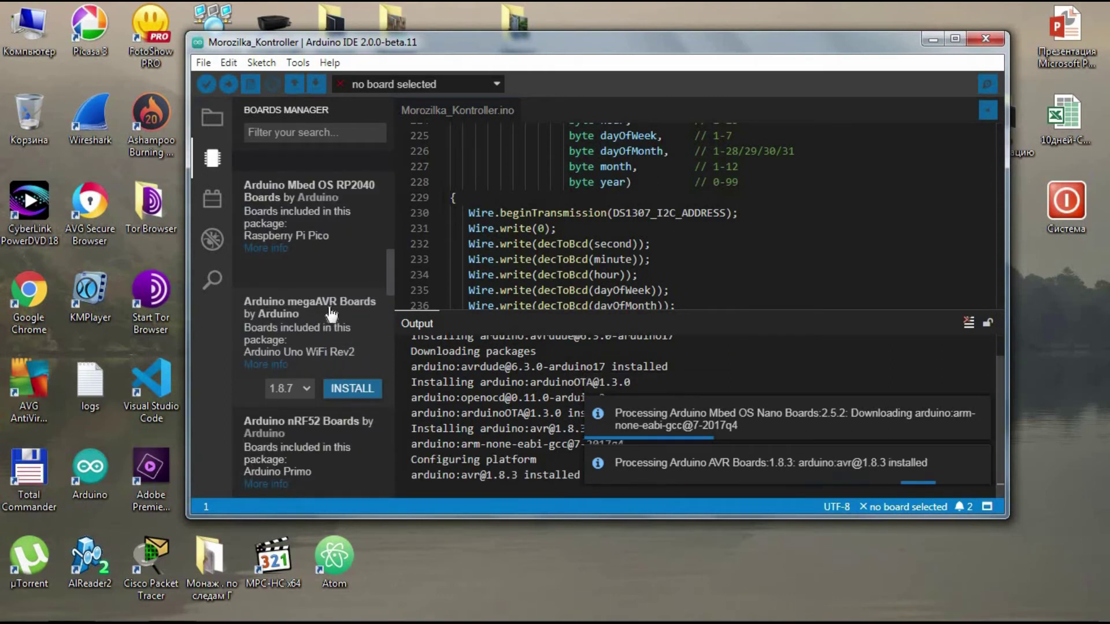
{"action": "left_click", "coordinate": [357, 391]}
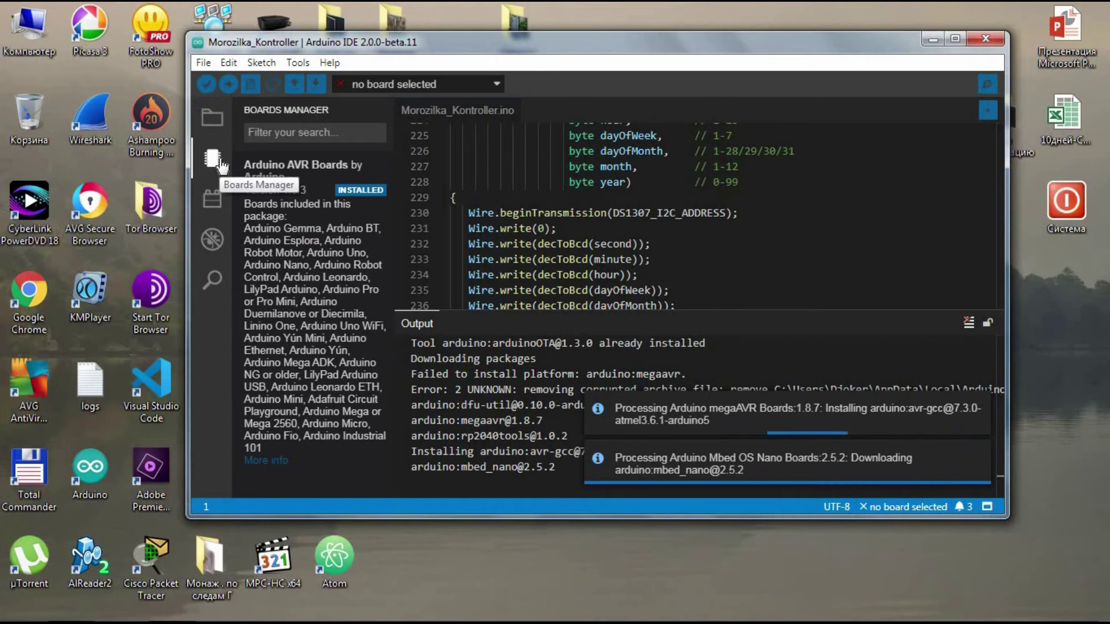
Look over the Library Manager's list of libraries and the IDE's sketch commands
{"action": "left_click", "coordinate": [219, 164]}
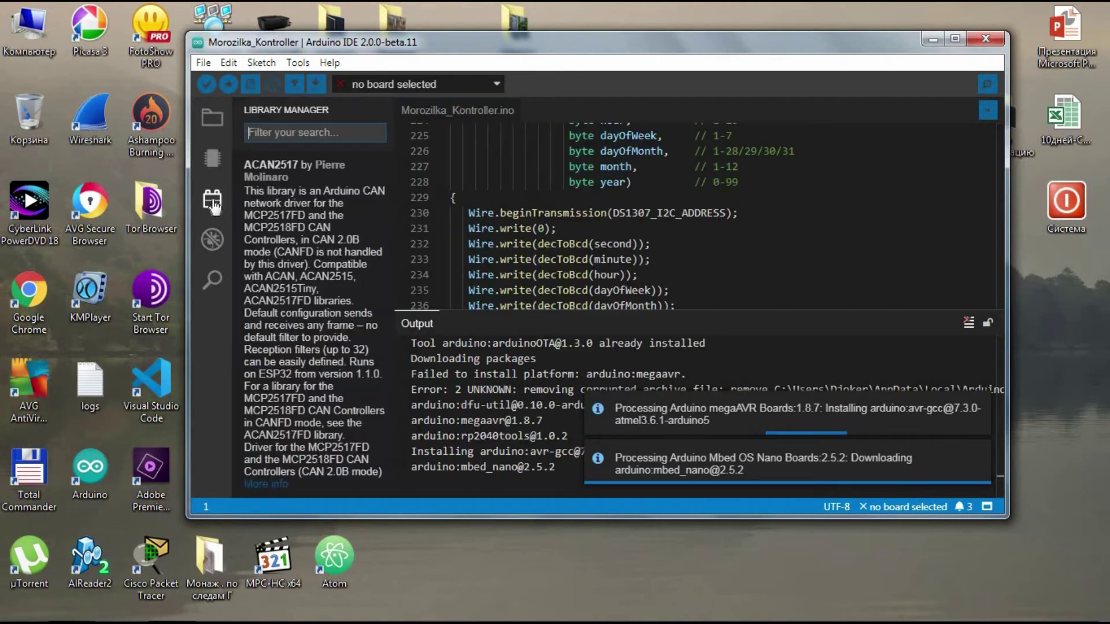
{"action": "left_click", "coordinate": [213, 202]}
{"action": "scroll", "coordinate": [364, 262], "scroll_direction": "down", "scroll_amount": 5}
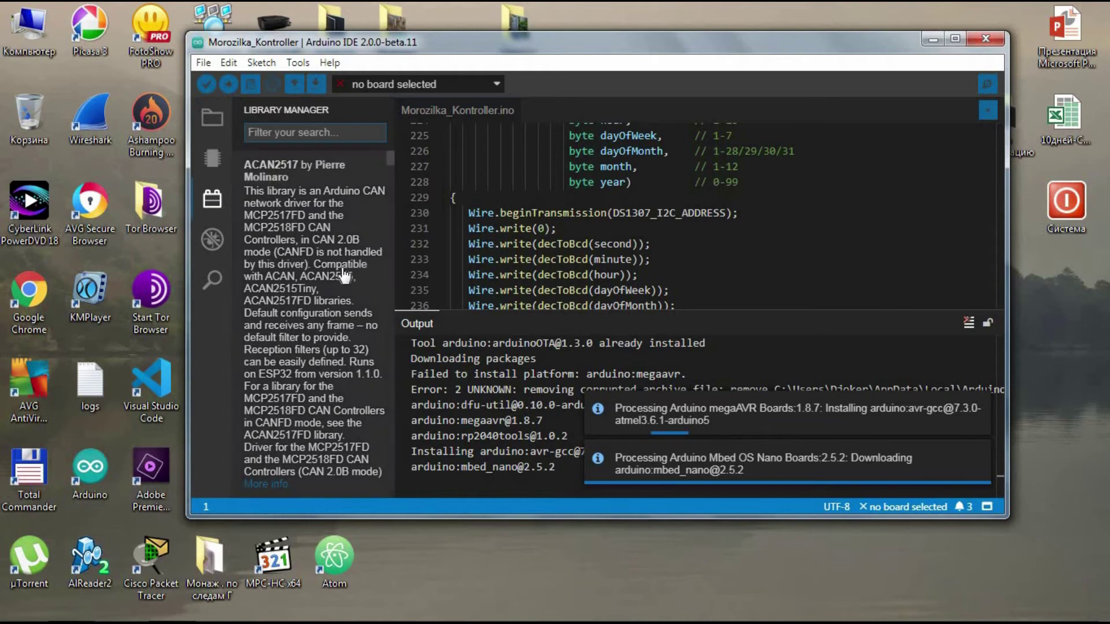
{"action": "scroll", "coordinate": [345, 275], "scroll_direction": "up", "scroll_amount": 5}
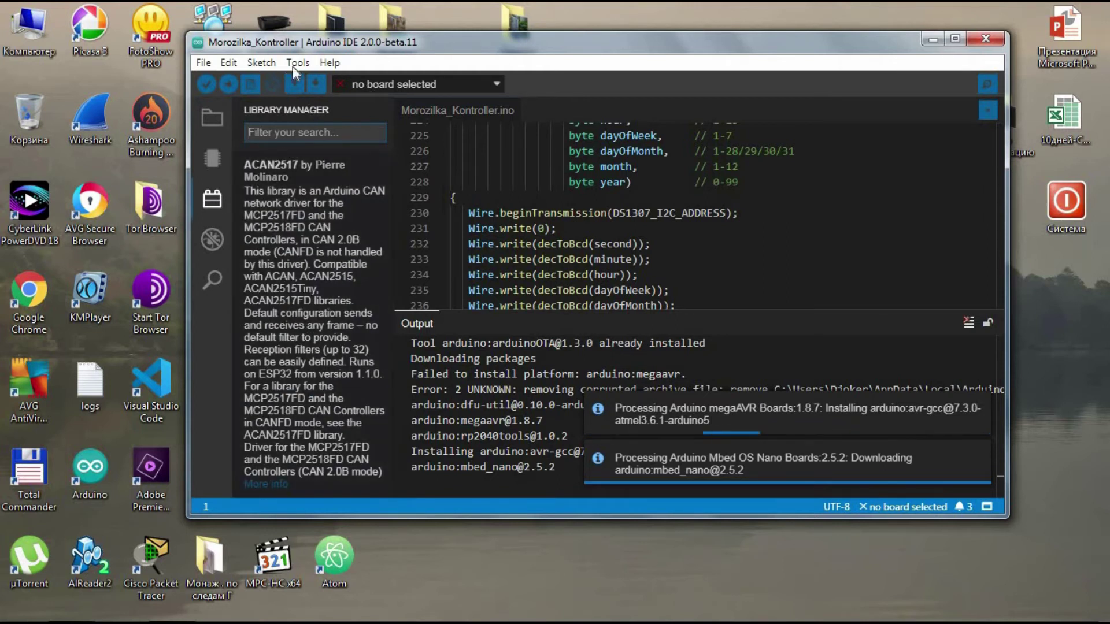
{"action": "left_click", "coordinate": [255, 62]}
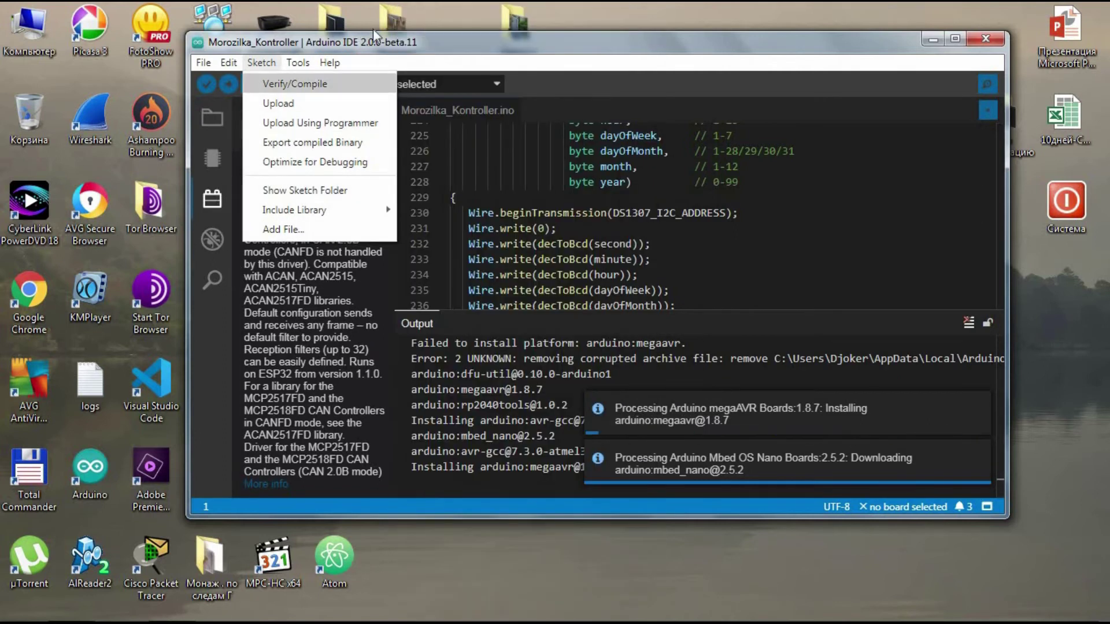
{"action": "left_click", "coordinate": [415, 56]}
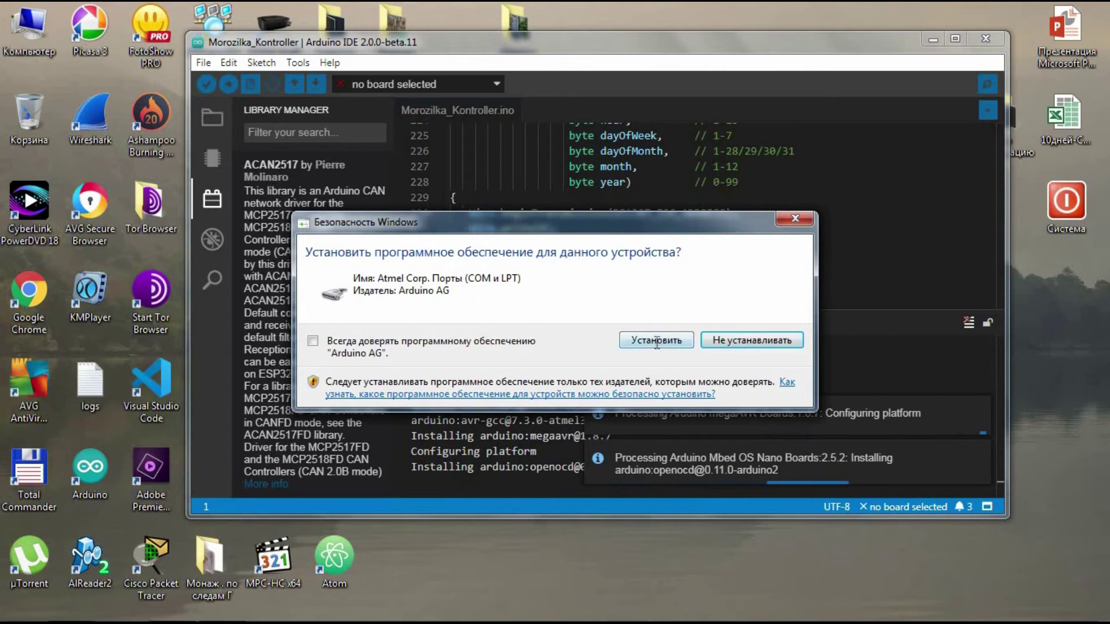
Allow Windows to install the Atmel Corp. ports driver from Arduino AG and hide the Library Manager
{"action": "left_click", "coordinate": [657, 342]}
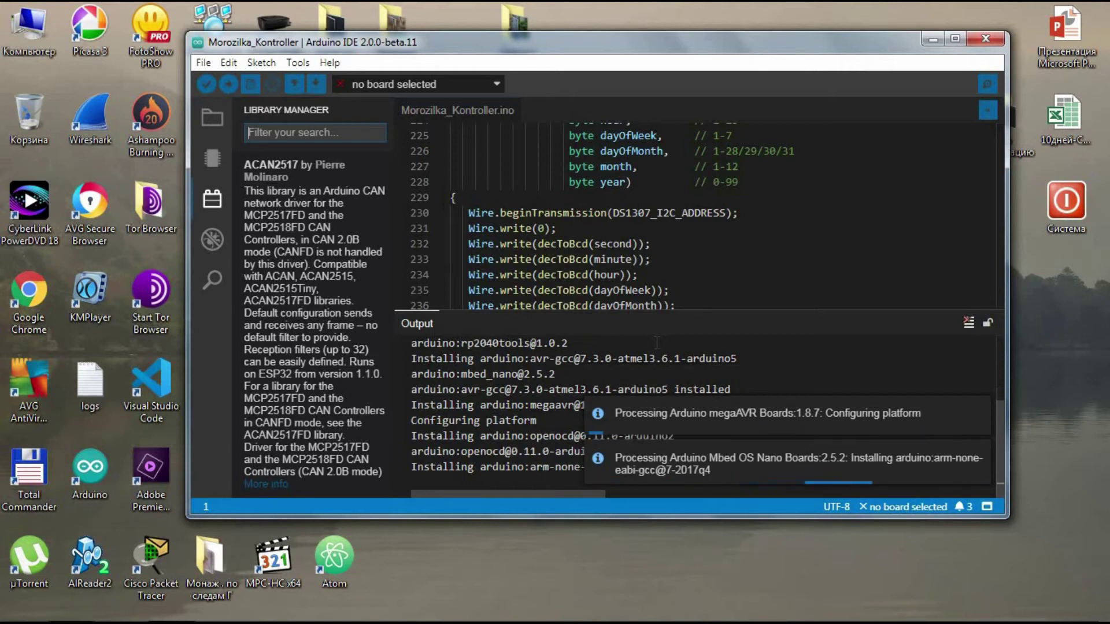
{"action": "key", "text": "ctrl+shift+b"}
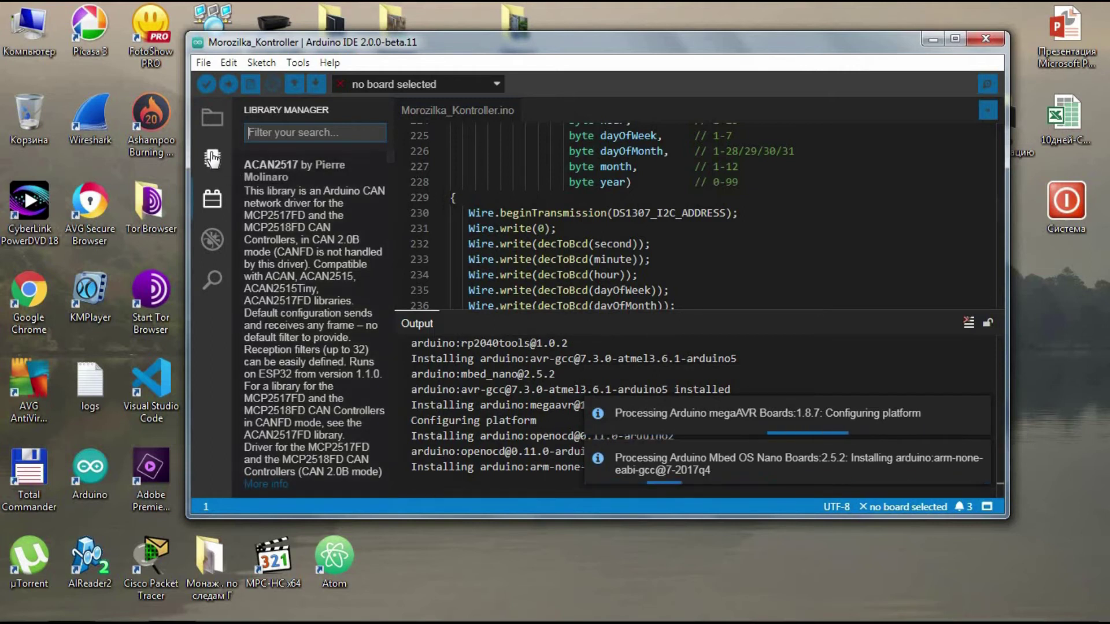
{"action": "left_click", "coordinate": [212, 198]}
{"action": "key", "text": "ctrl+shift+i"}
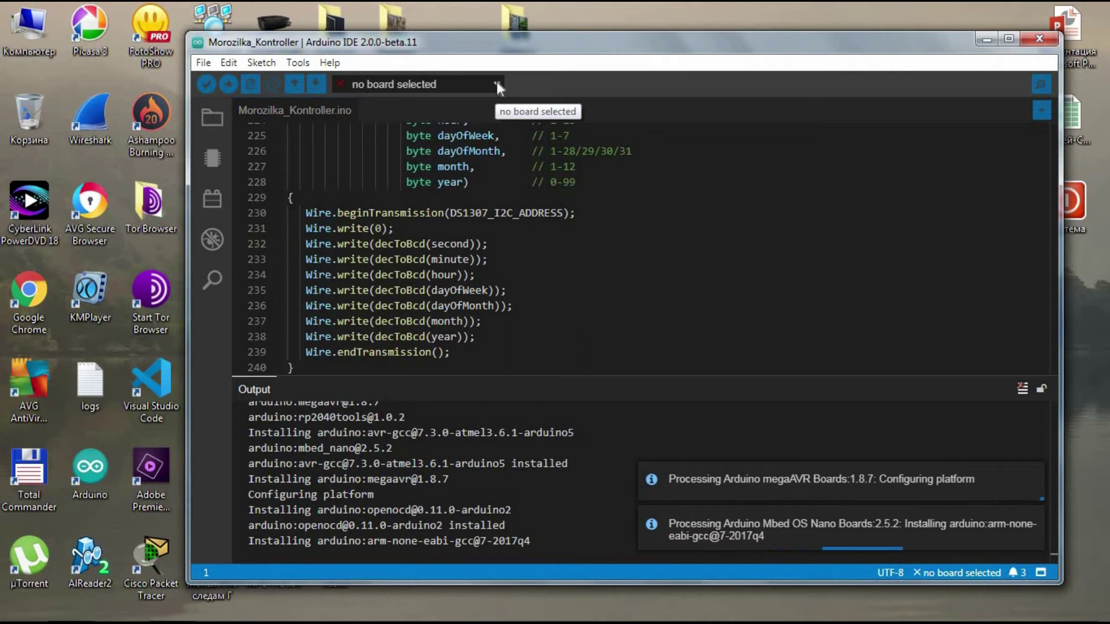
{"action": "left_click", "coordinate": [497, 84]}
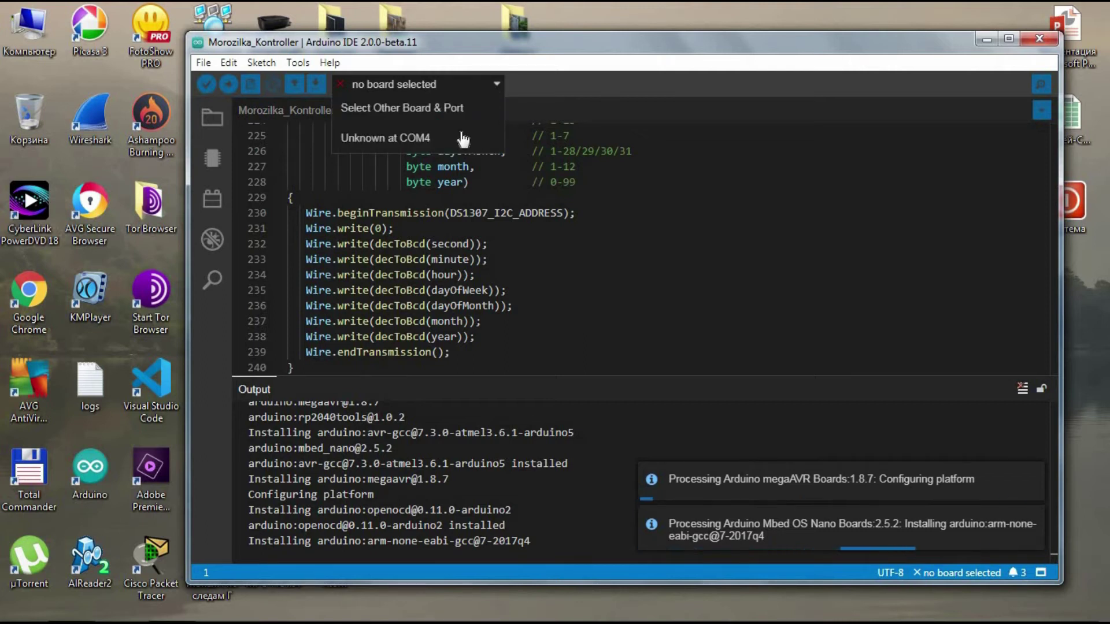
{"action": "left_click", "coordinate": [444, 144]}
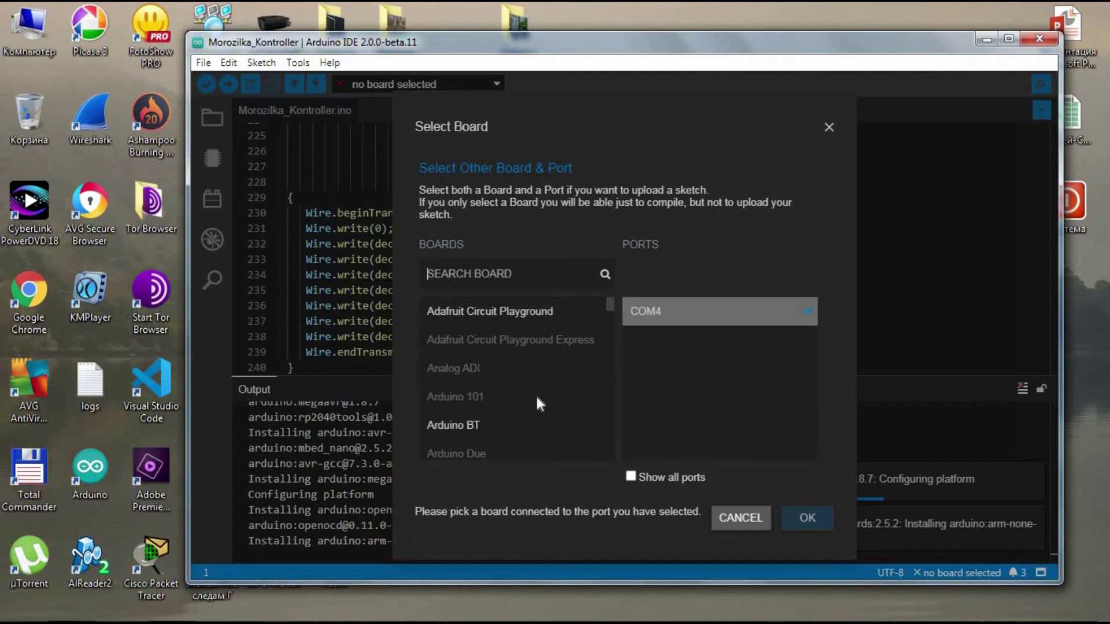
{"action": "scroll", "coordinate": [534, 408], "scroll_direction": "down", "scroll_amount": 3}
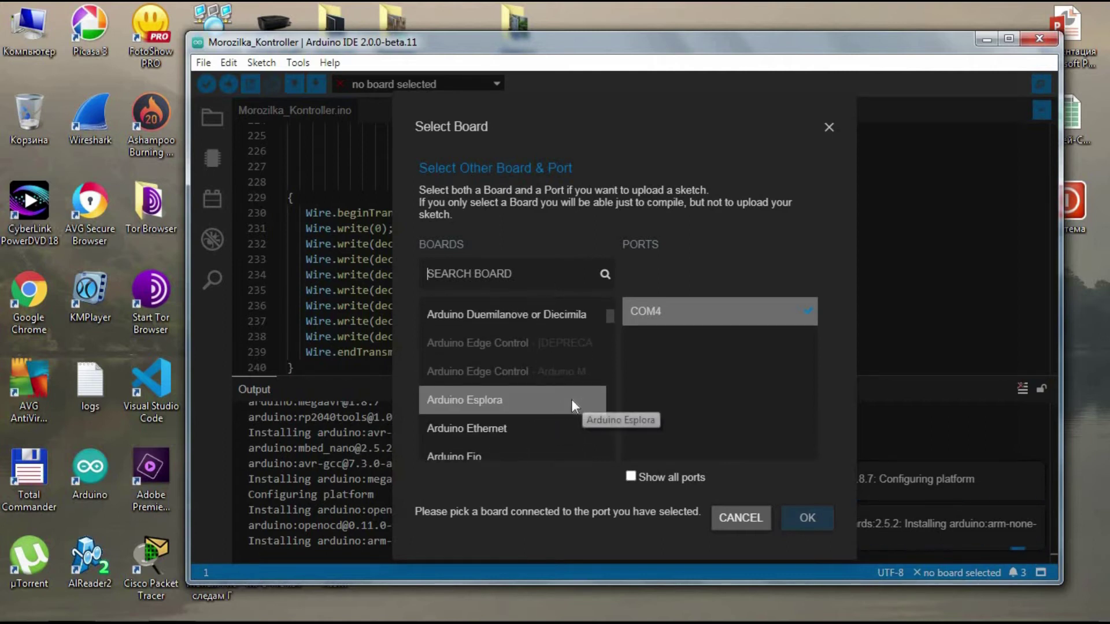
{"action": "scroll", "coordinate": [571, 405], "scroll_direction": "down", "scroll_amount": 3}
{"action": "scroll", "coordinate": [564, 402], "scroll_direction": "down", "scroll_amount": 2}
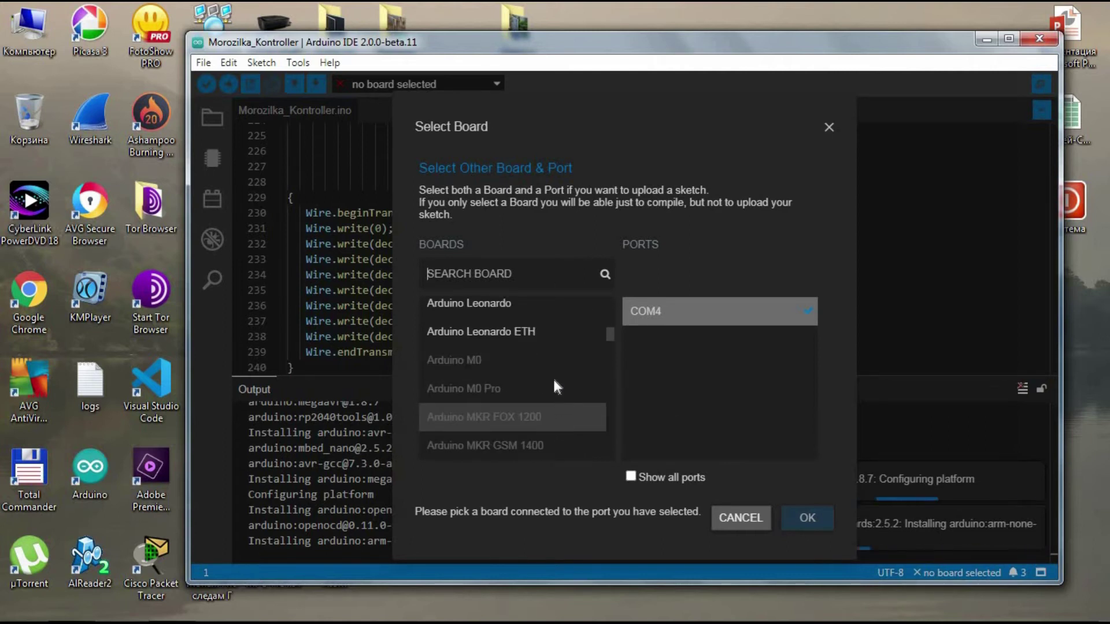
{"action": "scroll", "coordinate": [531, 415], "scroll_direction": "down", "scroll_amount": 2}
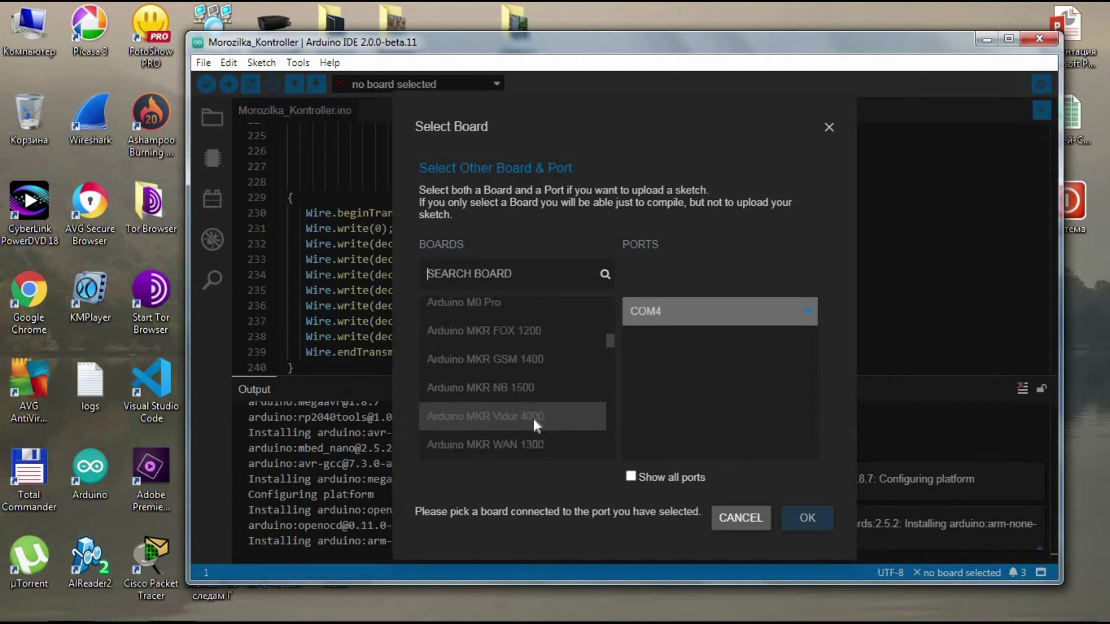
{"action": "scroll", "coordinate": [533, 418], "scroll_direction": "up", "scroll_amount": 10}
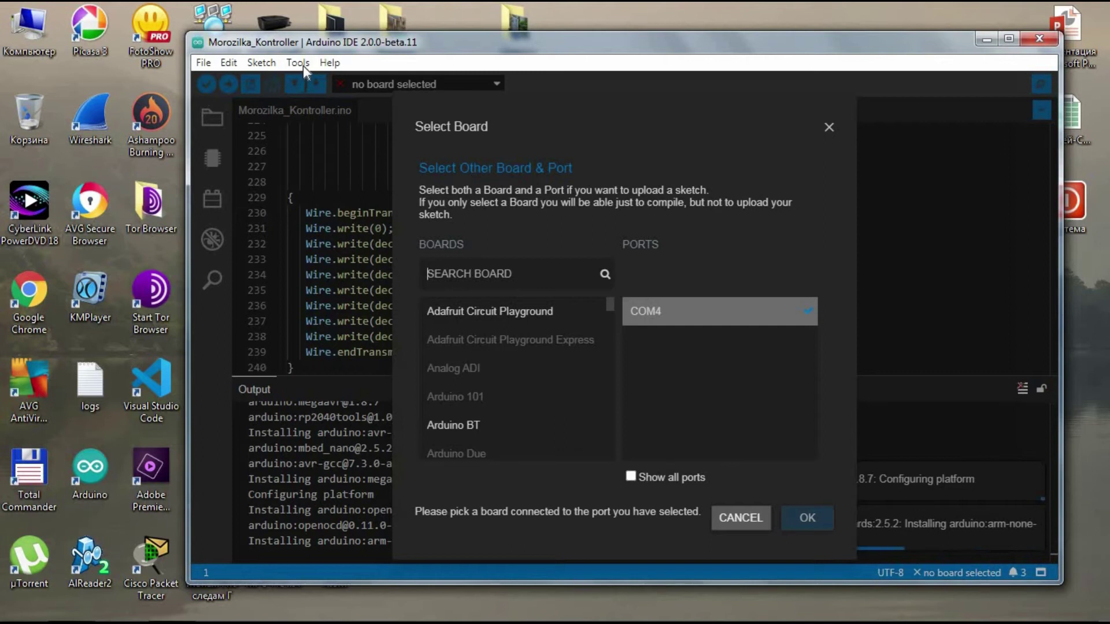
{"action": "left_click", "coordinate": [830, 130]}
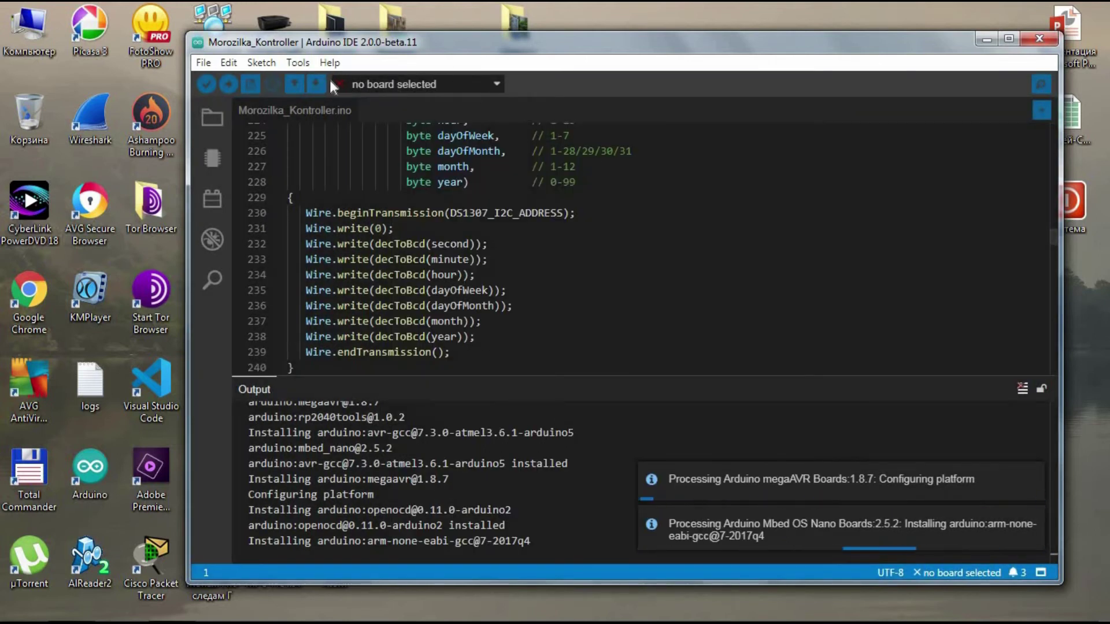
Select the Arduino Mega or Mega 2560 board on port COM4 for the sketch
{"action": "left_click", "coordinate": [496, 85]}
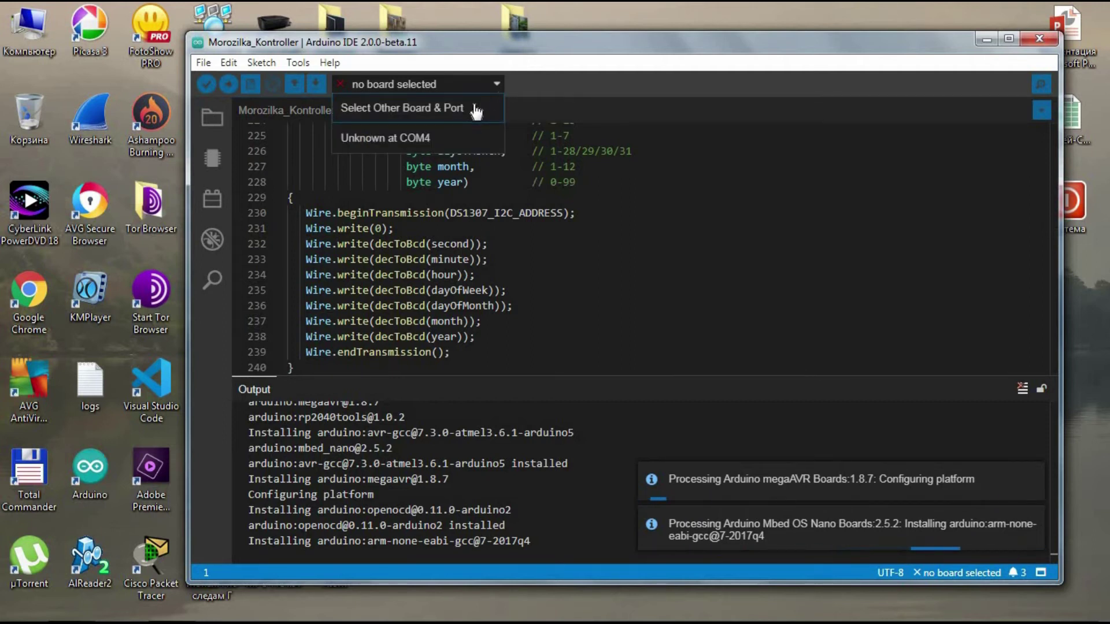
{"action": "left_click", "coordinate": [477, 110]}
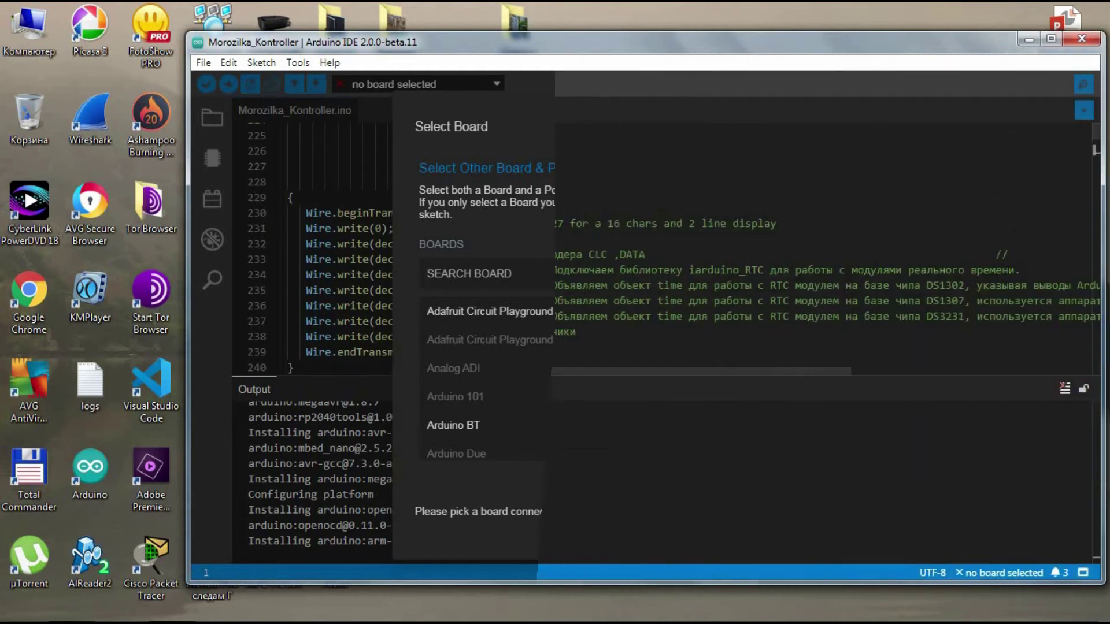
{"action": "left_click", "coordinate": [363, 85]}
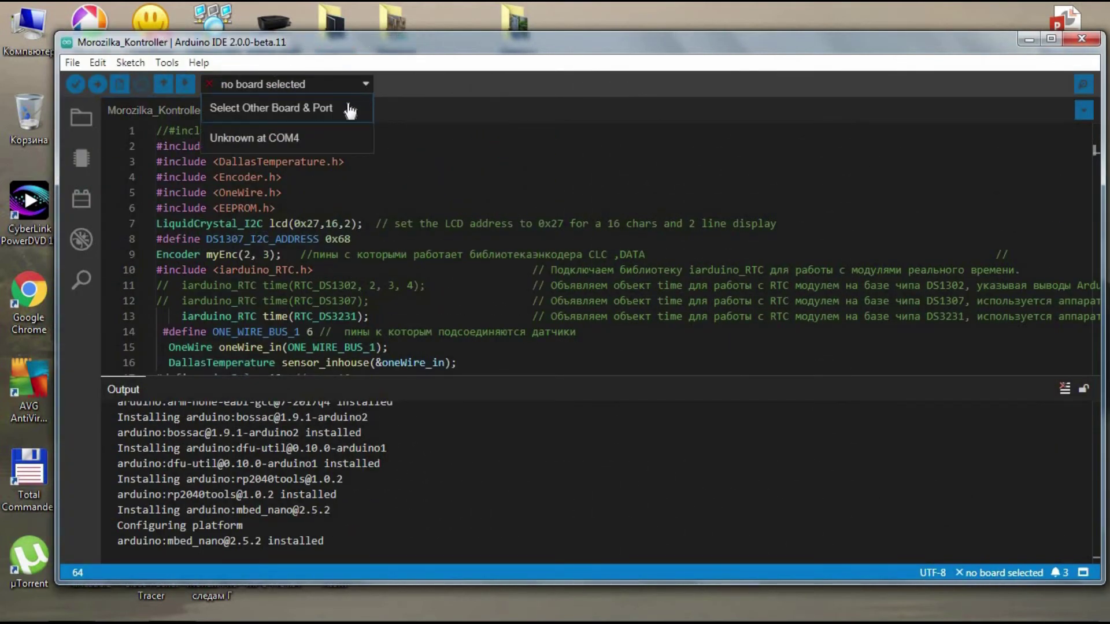
{"action": "left_click", "coordinate": [271, 107]}
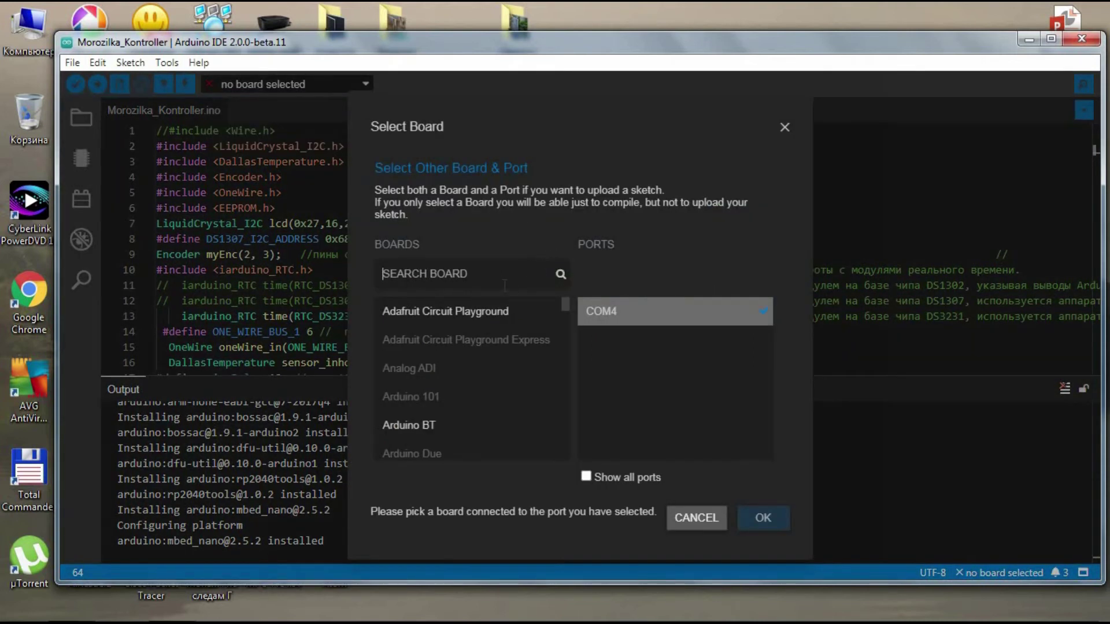
{"action": "scroll", "coordinate": [473, 392], "scroll_direction": "down", "scroll_amount": 5}
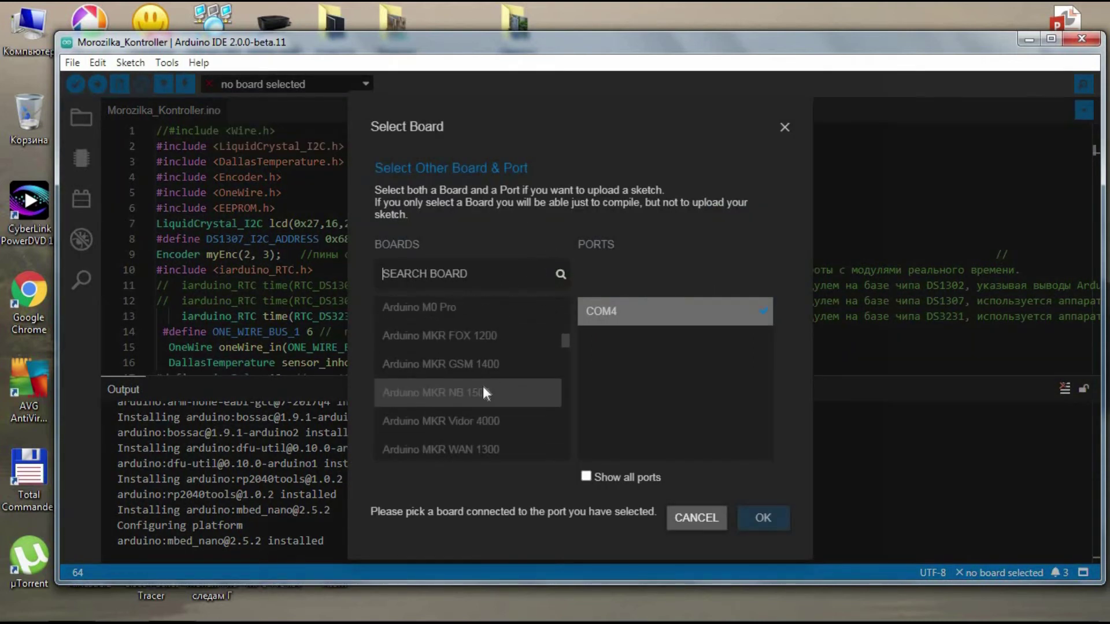
{"action": "scroll", "coordinate": [484, 387], "scroll_direction": "up", "scroll_amount": 3}
{"action": "scroll", "coordinate": [484, 386], "scroll_direction": "up", "scroll_amount": 2}
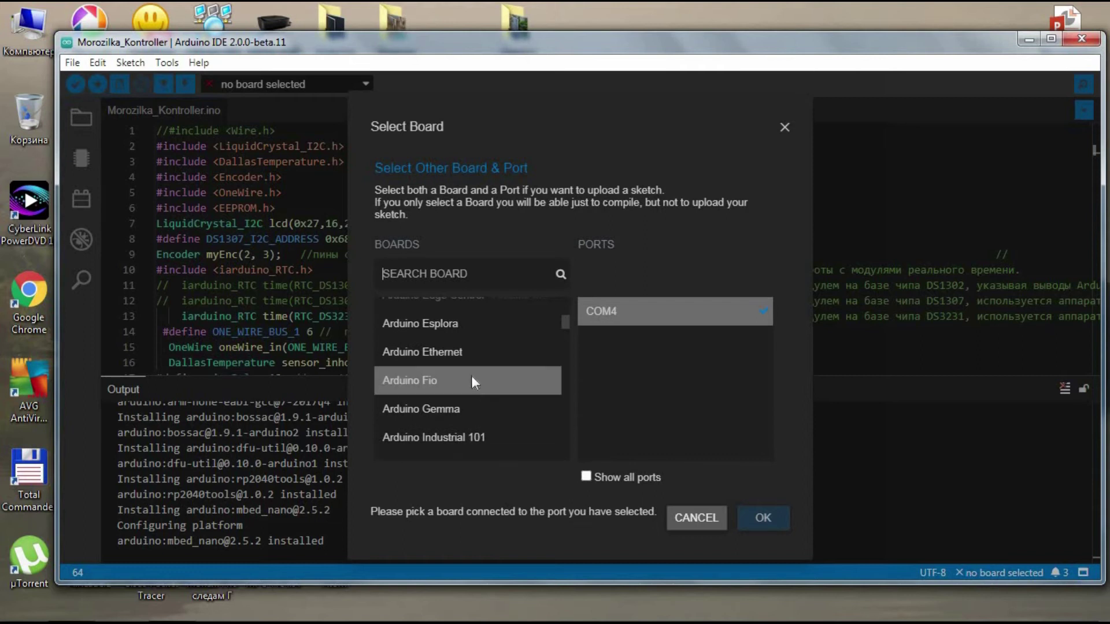
{"action": "scroll", "coordinate": [474, 370], "scroll_direction": "up", "scroll_amount": 3}
{"action": "scroll", "coordinate": [505, 394], "scroll_direction": "down", "scroll_amount": 2}
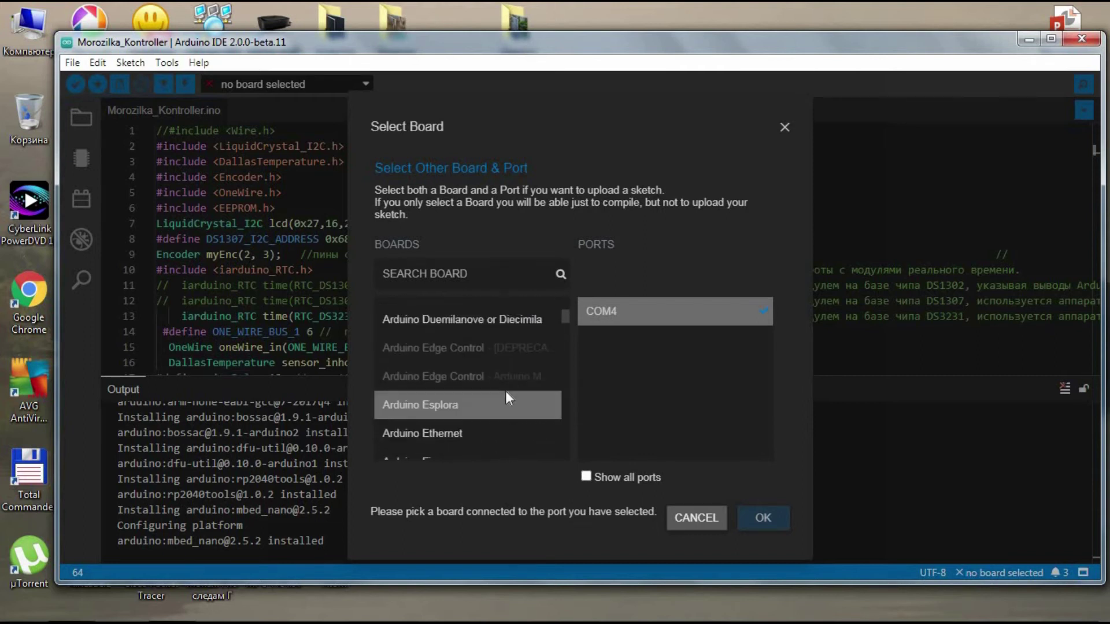
{"action": "scroll", "coordinate": [506, 389], "scroll_direction": "down", "scroll_amount": 4}
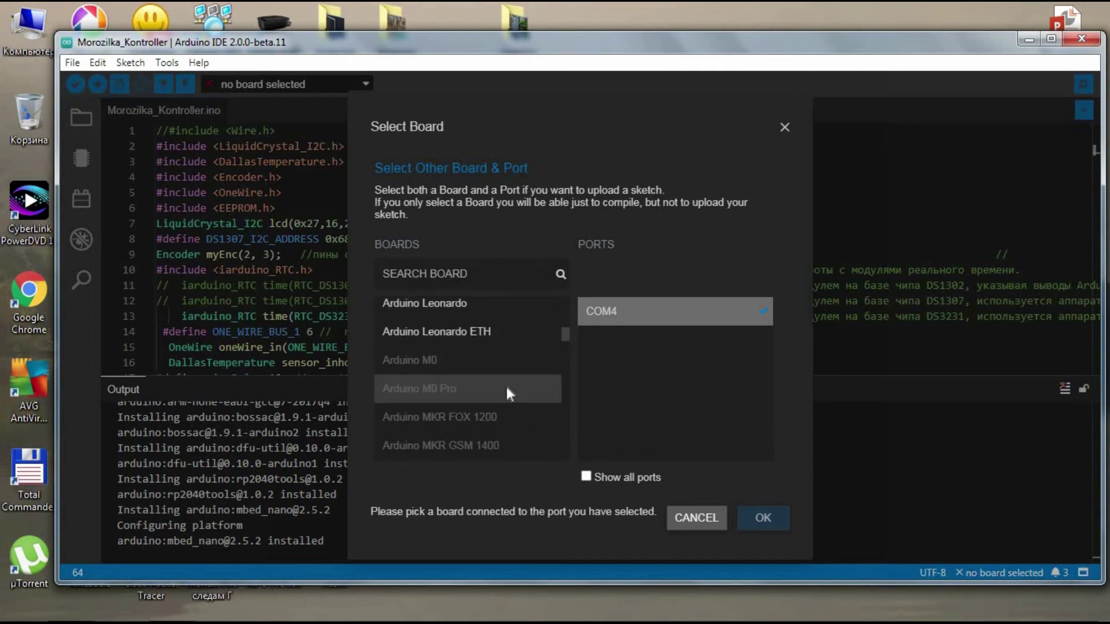
{"action": "scroll", "coordinate": [507, 386], "scroll_direction": "down", "scroll_amount": 10}
{"action": "scroll", "coordinate": [508, 382], "scroll_direction": "up", "scroll_amount": 3}
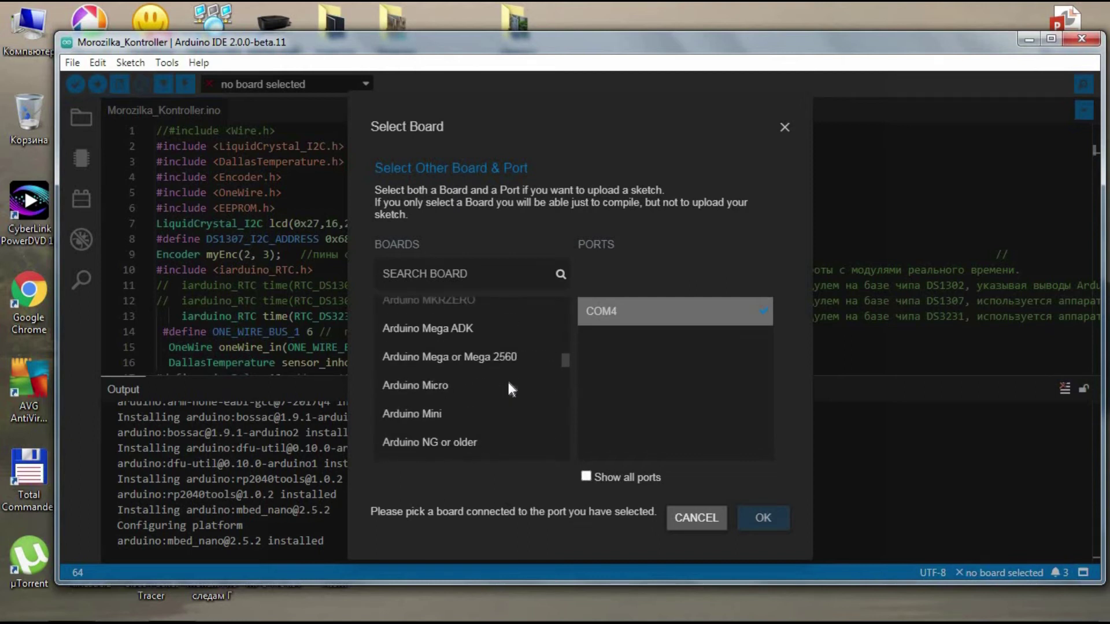
{"action": "scroll", "coordinate": [509, 384], "scroll_direction": "up", "scroll_amount": 1}
{"action": "left_click", "coordinate": [508, 376]}
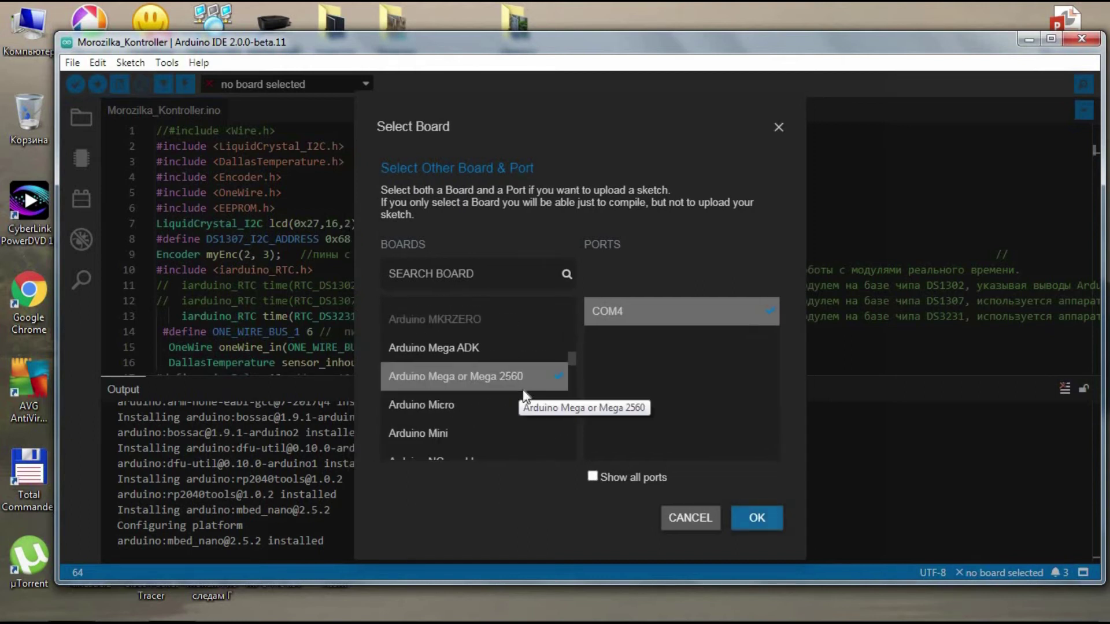
{"action": "left_click", "coordinate": [757, 517]}
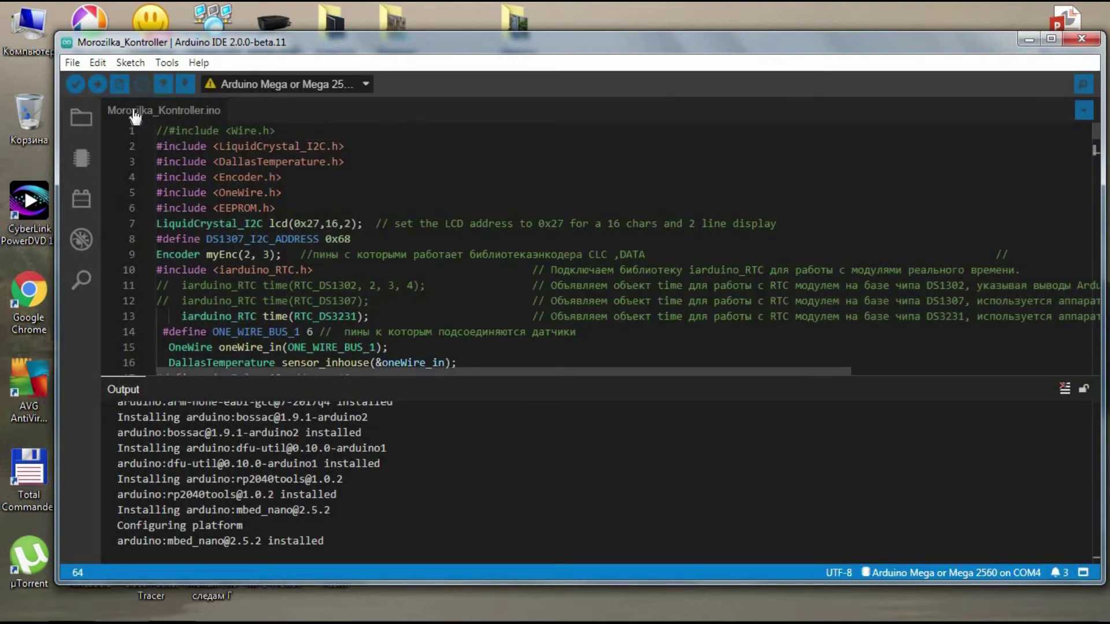
Compile and upload the Morozilka_Kontroller sketch to the board, and look over its includes and defines in a narrower window
{"action": "left_click", "coordinate": [85, 85]}
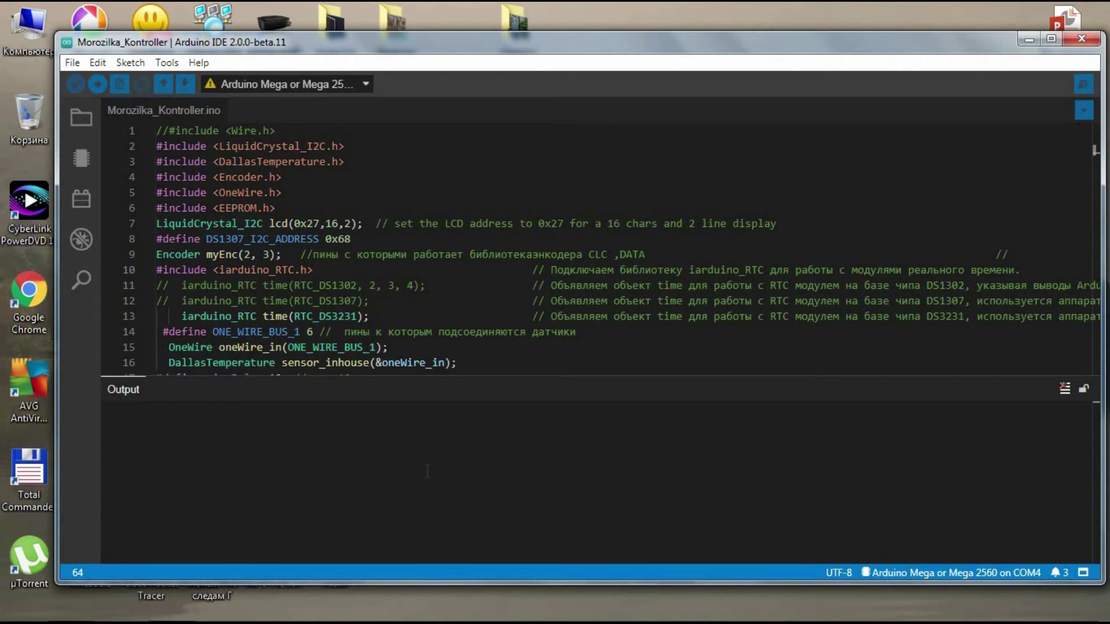
{"action": "left_click_drag", "start_coordinate": [1104, 60], "coordinate": [992, 60]}
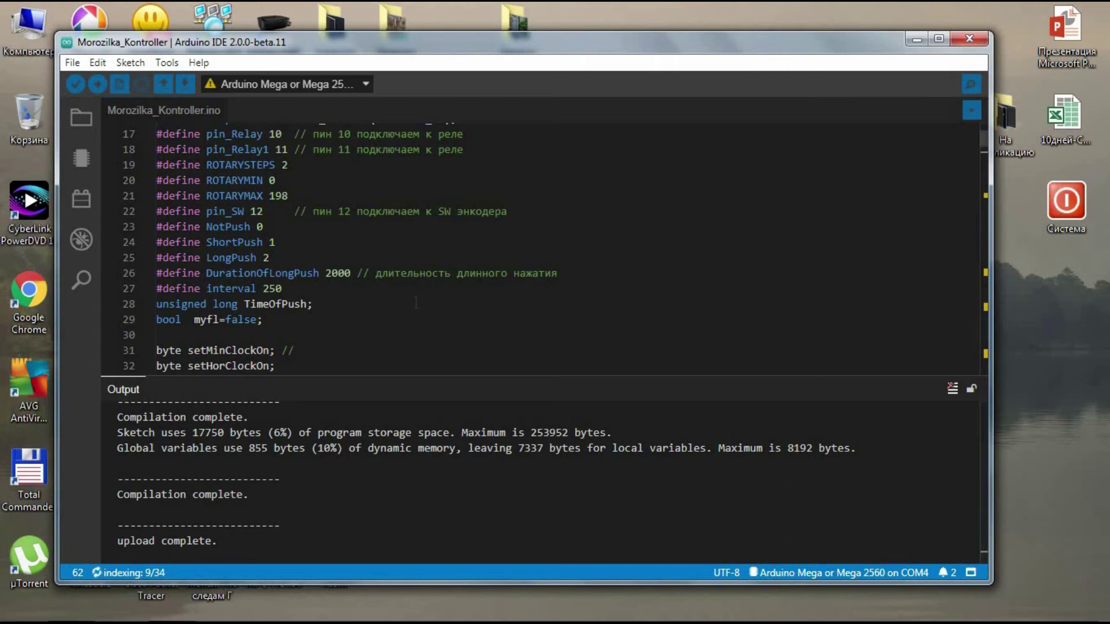
{"action": "scroll", "coordinate": [416, 299], "scroll_direction": "up", "scroll_amount": 5}
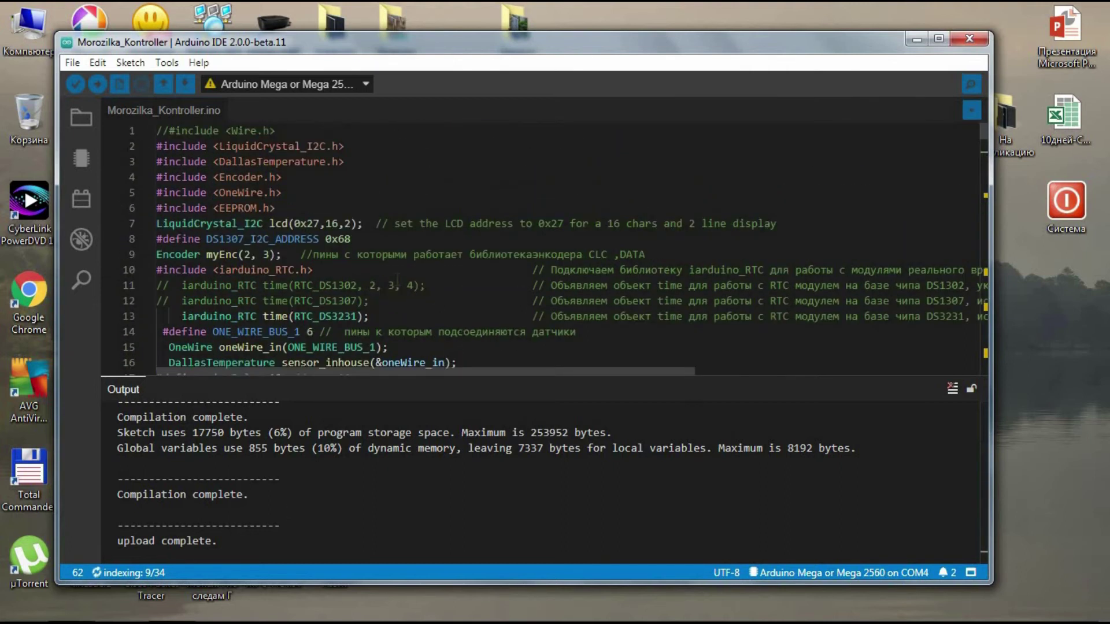
{"action": "scroll", "coordinate": [393, 274], "scroll_direction": "down", "scroll_amount": 7}
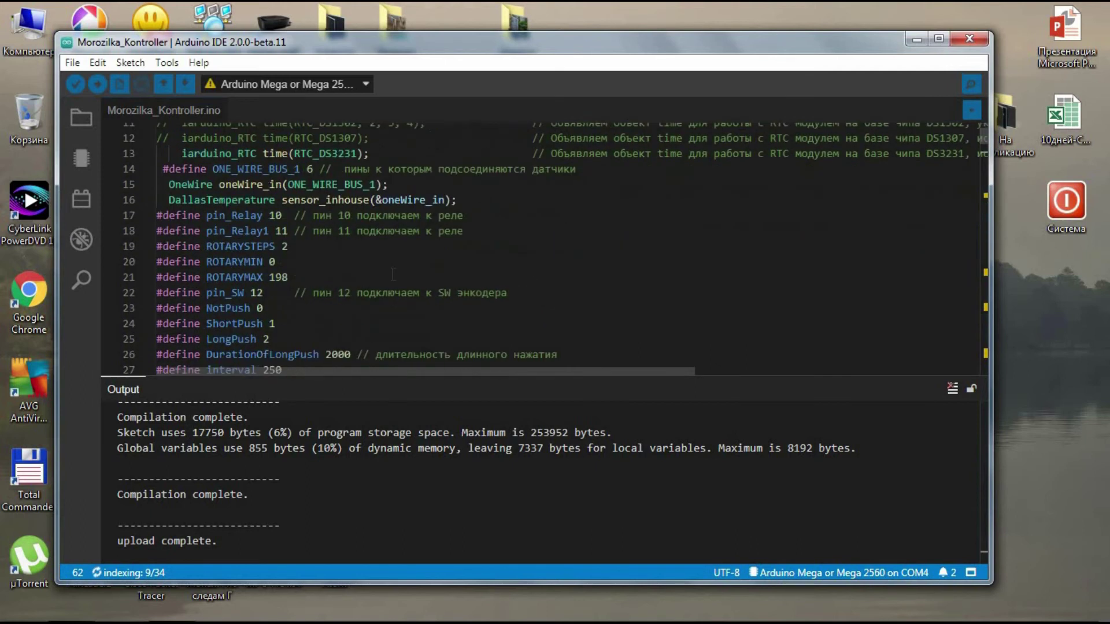